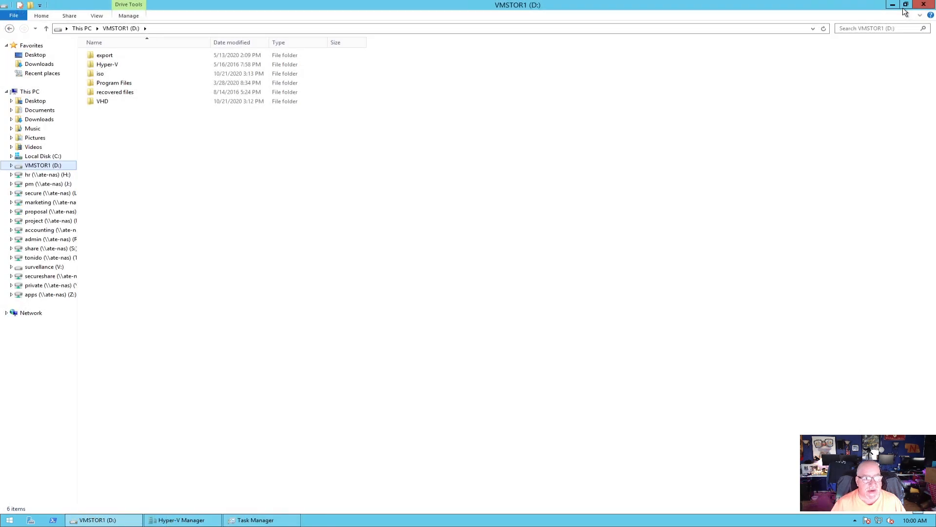
Look inside the export folder on the VMSTOR1 (D:) drive and return to the drive's root.
{"action": "left_click", "coordinate": [906, 5]}
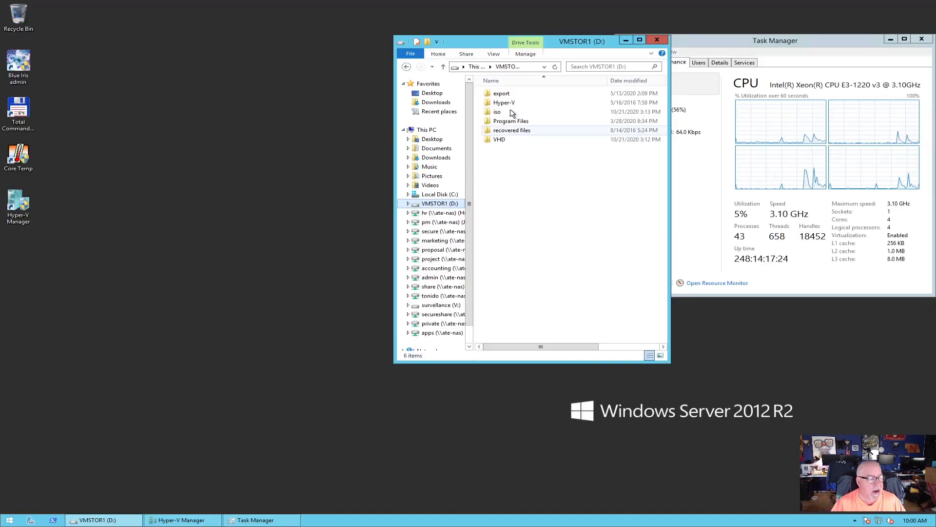
{"action": "left_click", "coordinate": [507, 94]}
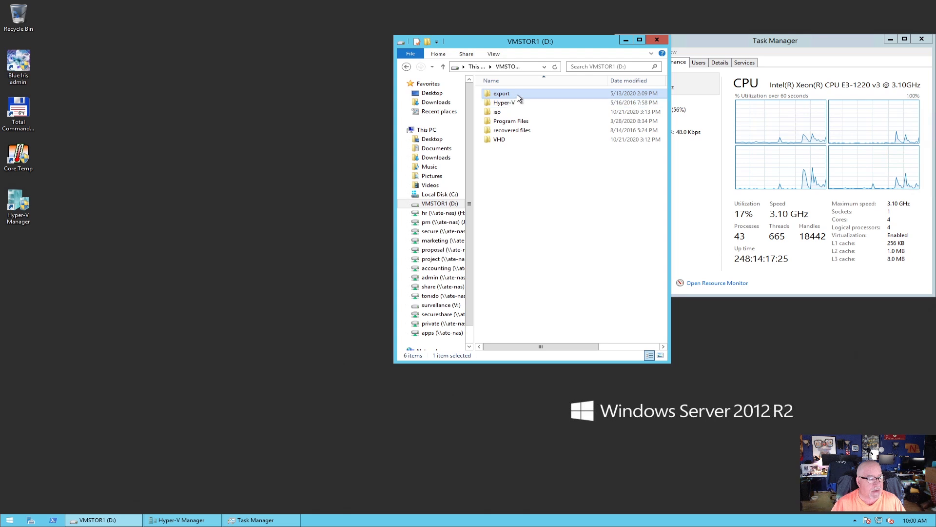
{"action": "double_click", "coordinate": [516, 94]}
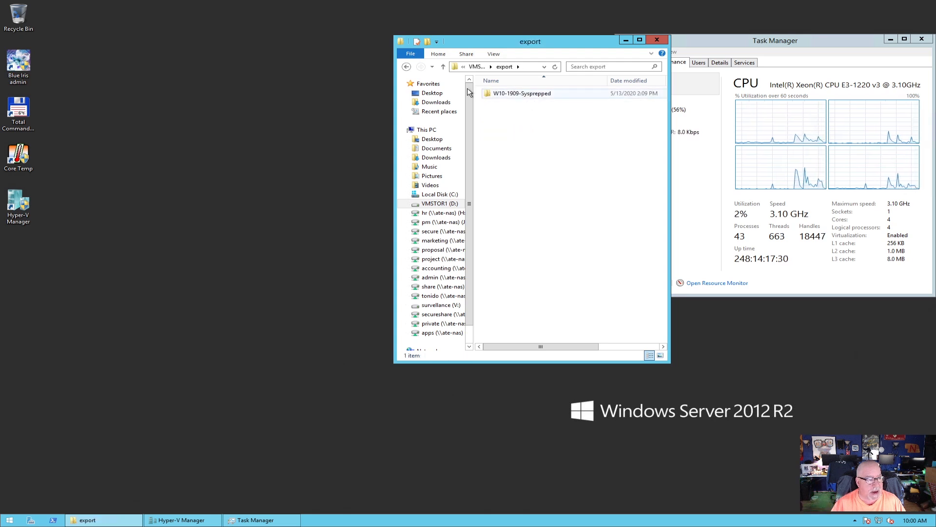
{"action": "left_click", "coordinate": [406, 66]}
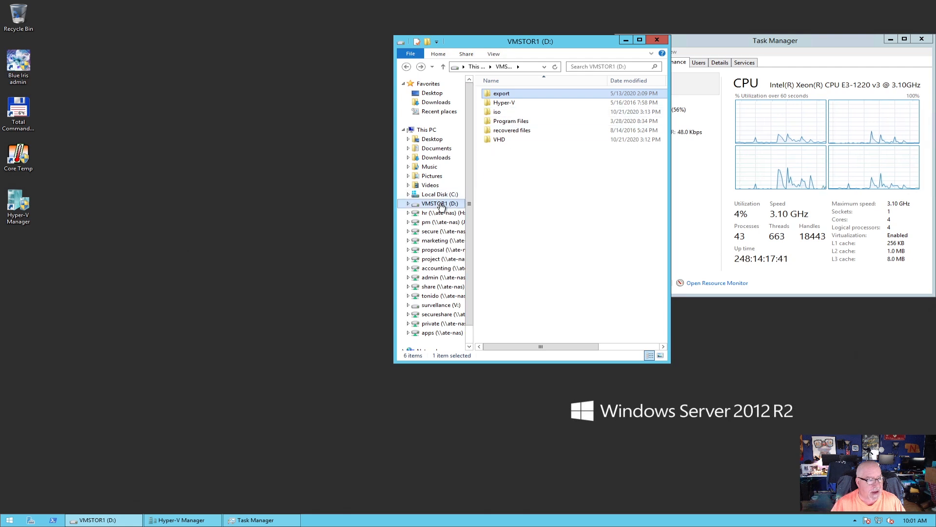
Check the free space of the host's drives and the size of the VHD folder on D:, and close the file browser.
{"action": "left_click", "coordinate": [426, 130]}
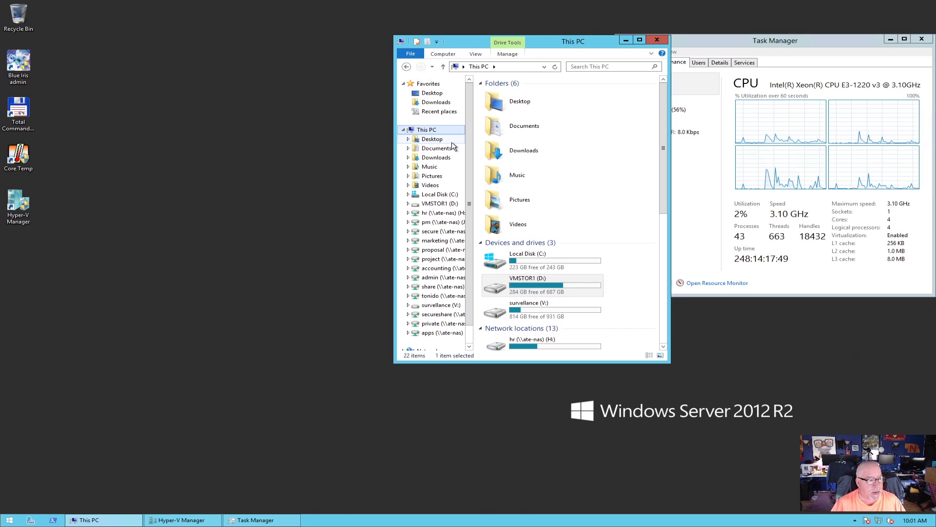
{"action": "double_click", "coordinate": [554, 285]}
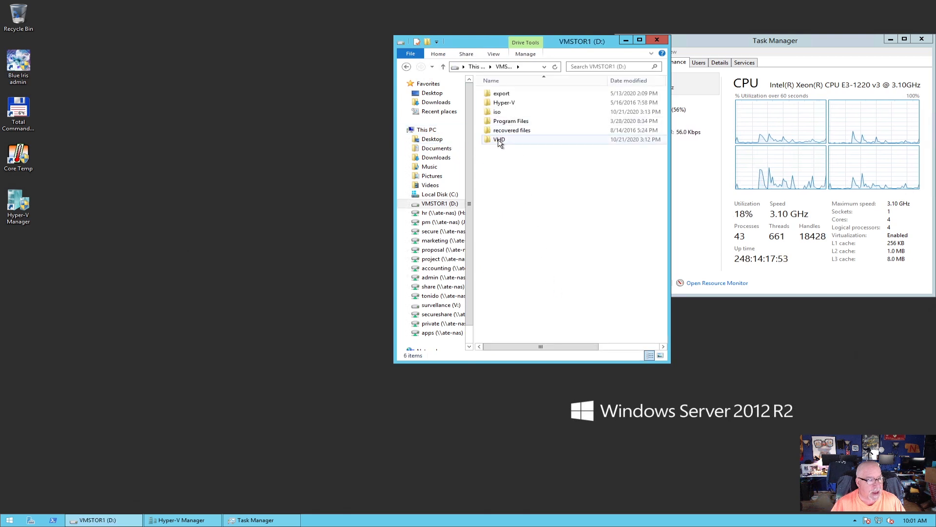
{"action": "right_click", "coordinate": [499, 142]}
{"action": "left_click", "coordinate": [531, 269]}
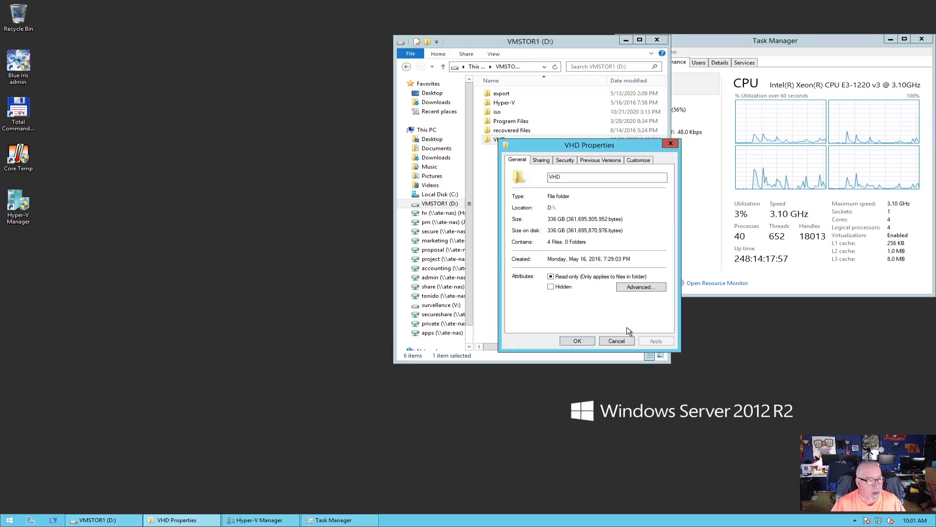
{"action": "left_click", "coordinate": [623, 341]}
{"action": "key", "text": "alt+F4"}
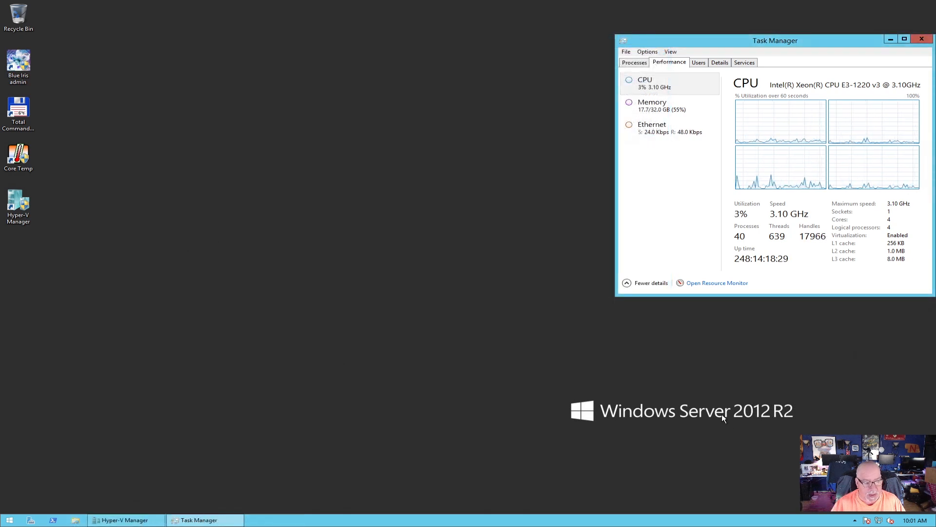
Open Hyper-V Manager and review the summary details of each of the four existing virtual machines.
{"action": "left_click", "coordinate": [20, 204]}
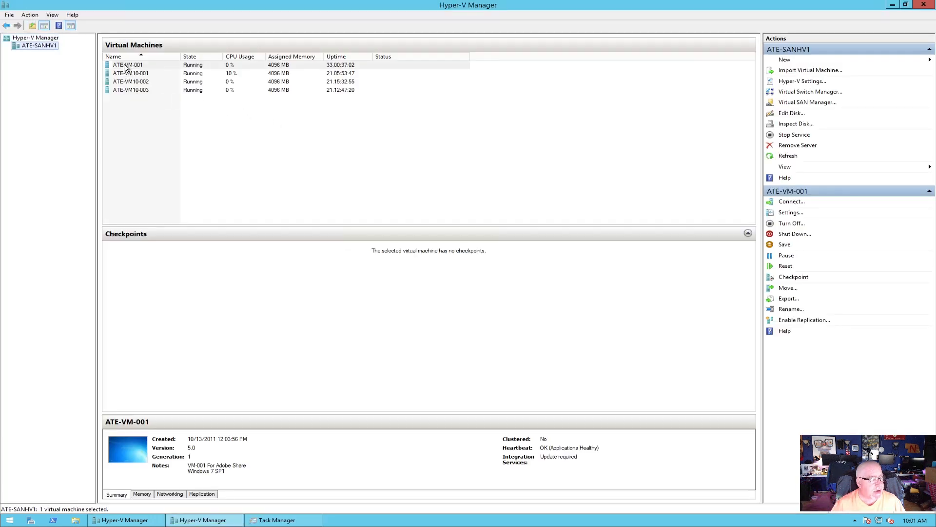
{"action": "left_click", "coordinate": [126, 66]}
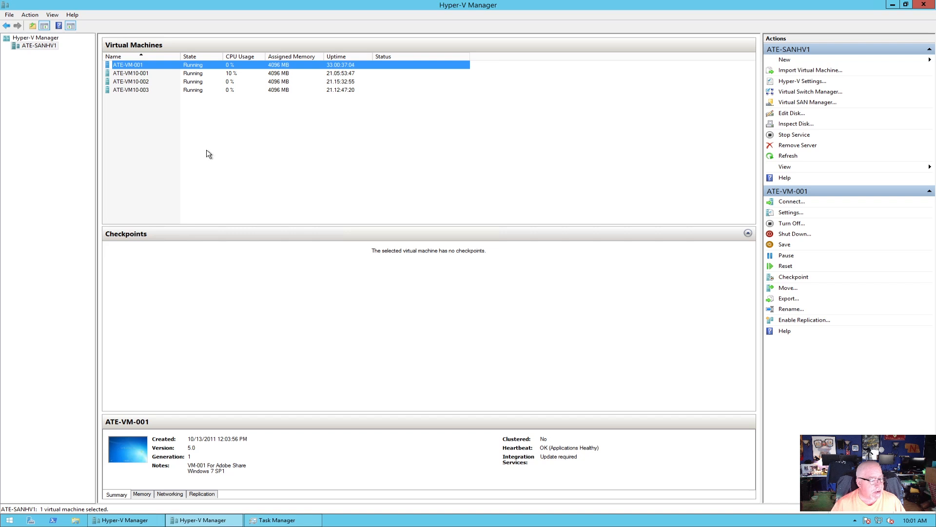
{"action": "left_click", "coordinate": [130, 73]}
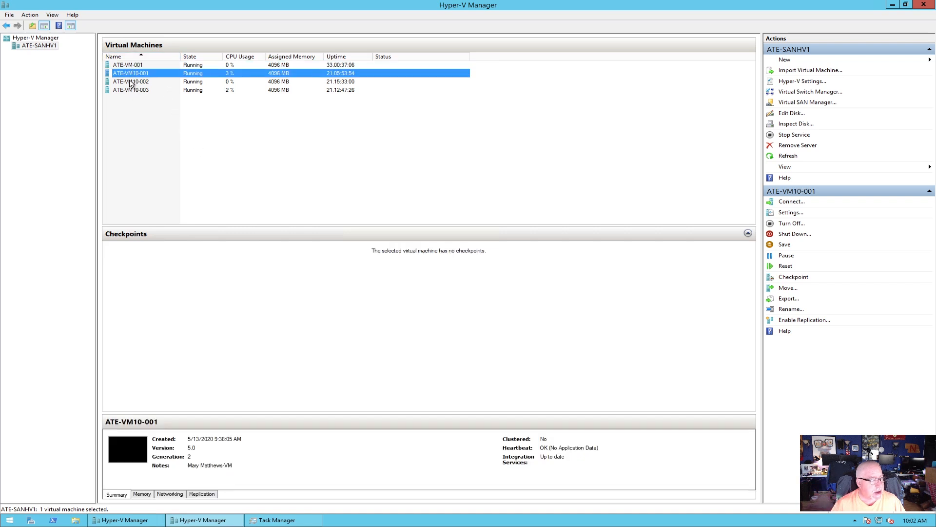
{"action": "left_click", "coordinate": [132, 82]}
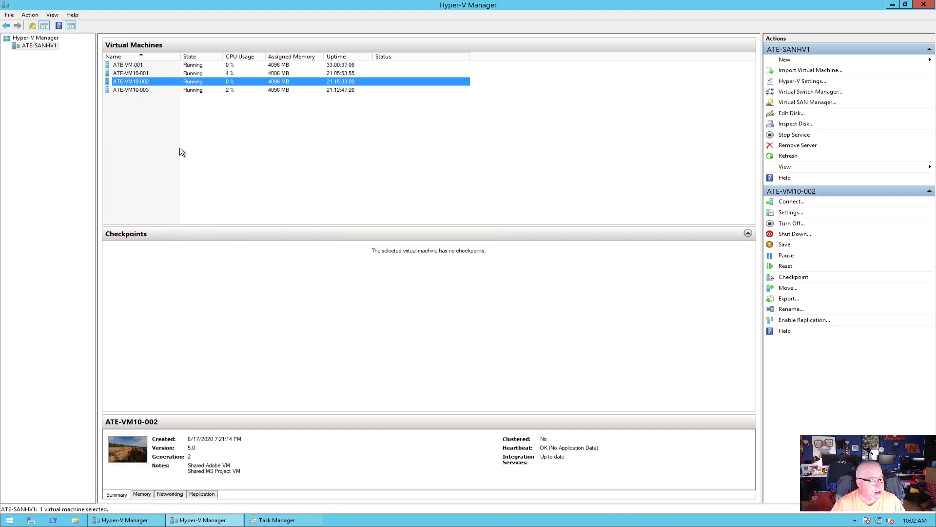
{"action": "left_click", "coordinate": [138, 90]}
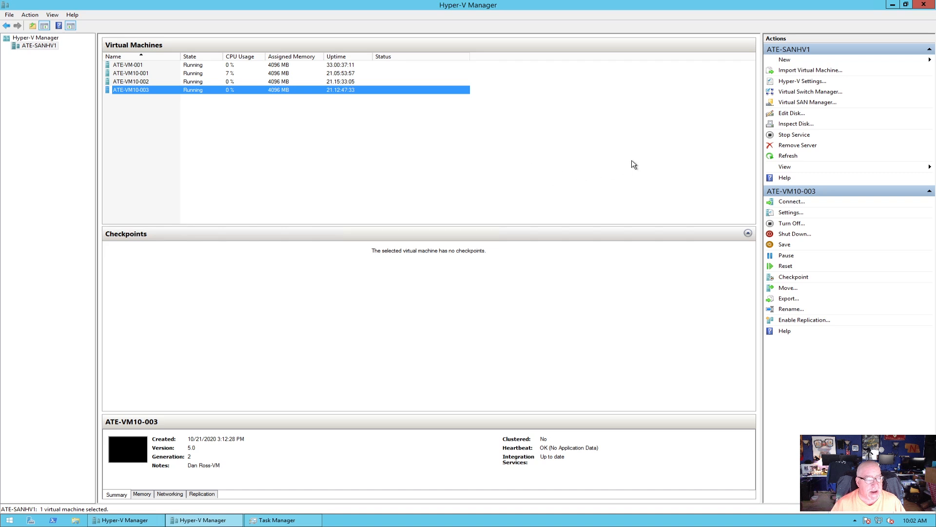
Start creating a new virtual machine on ATE-SANHV1 and name it ATE-VM-004, keeping the default storage location.
{"action": "left_click", "coordinate": [785, 61]}
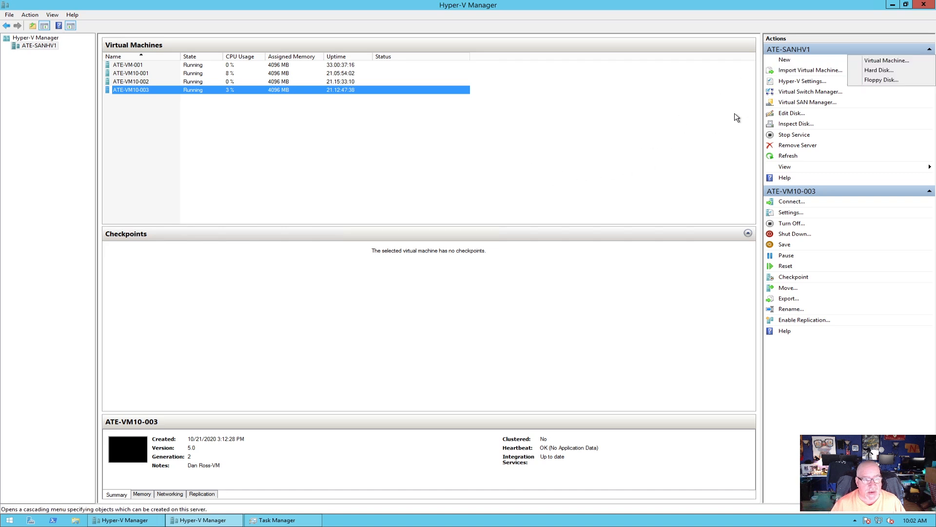
{"action": "left_click", "coordinate": [876, 62]}
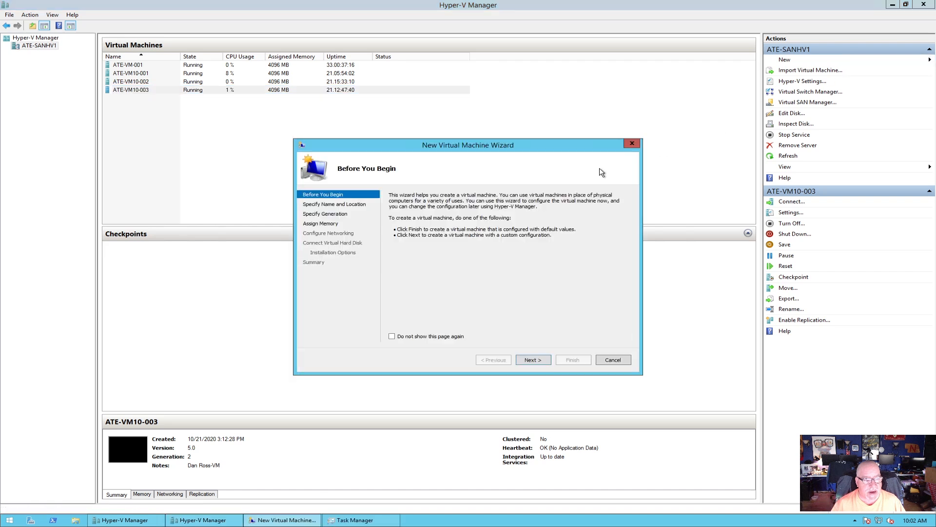
{"action": "left_click", "coordinate": [543, 359]}
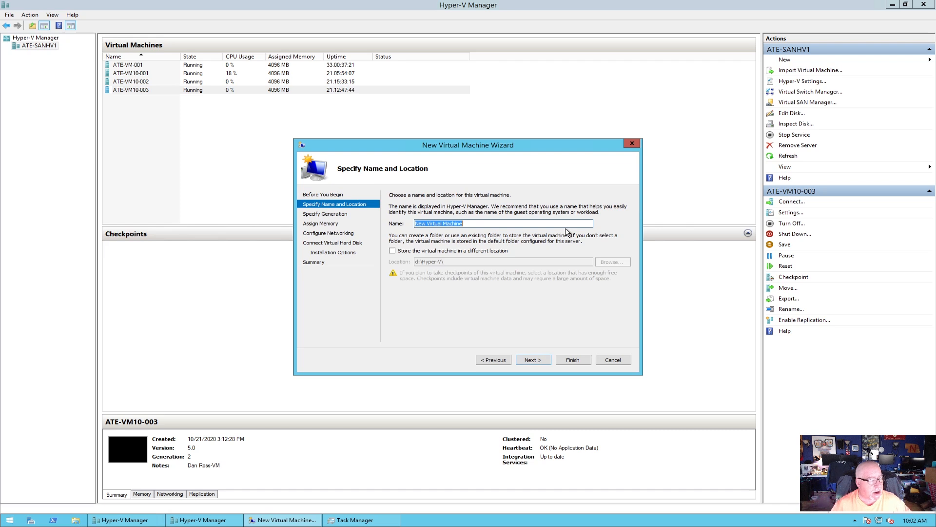
{"action": "type", "text": "AT"}
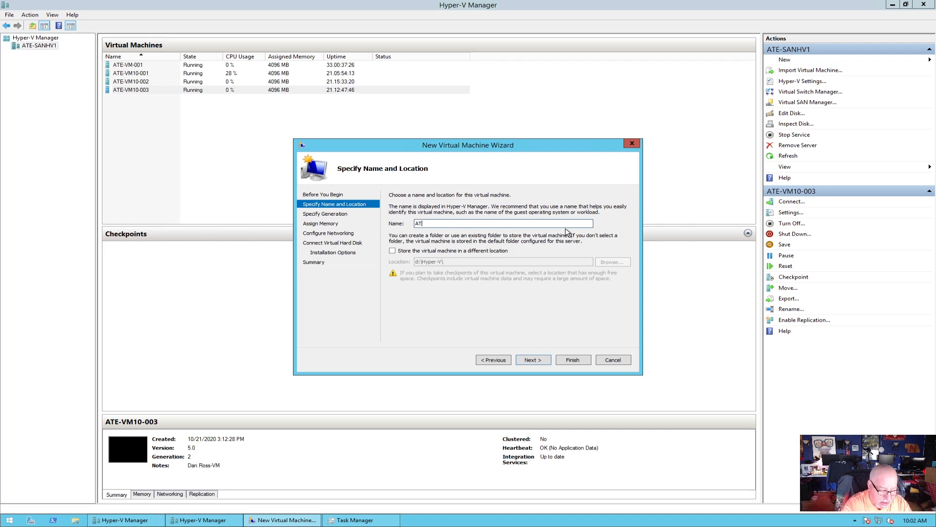
{"action": "type", "text": "E-VM"}
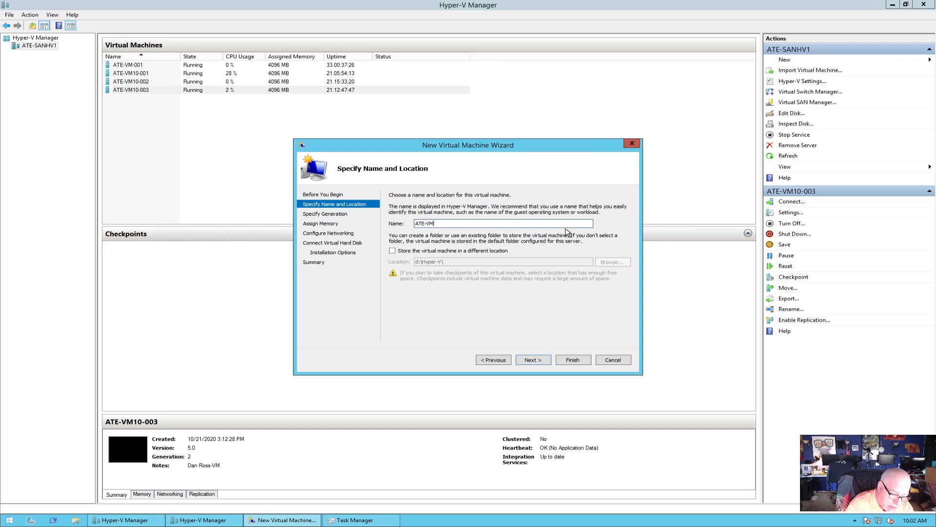
{"action": "type", "text": "-00"}
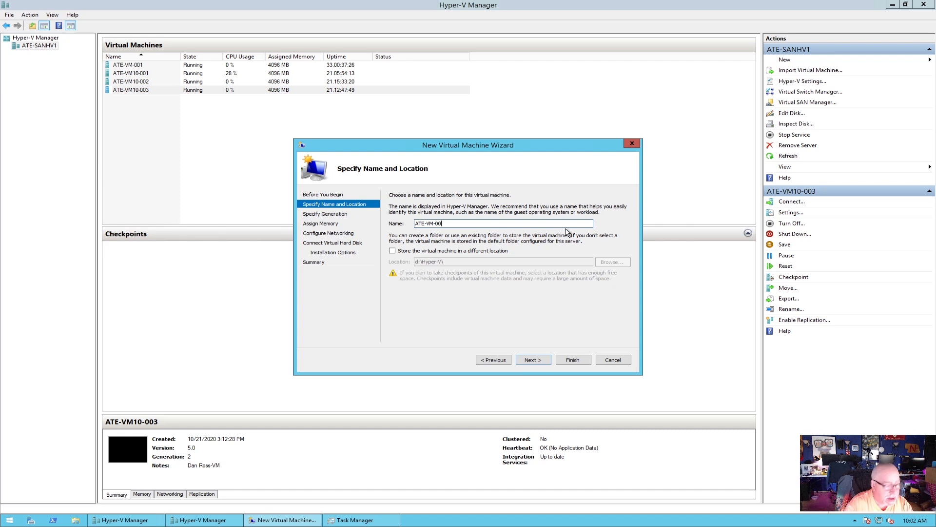
{"action": "type", "text": "4"}
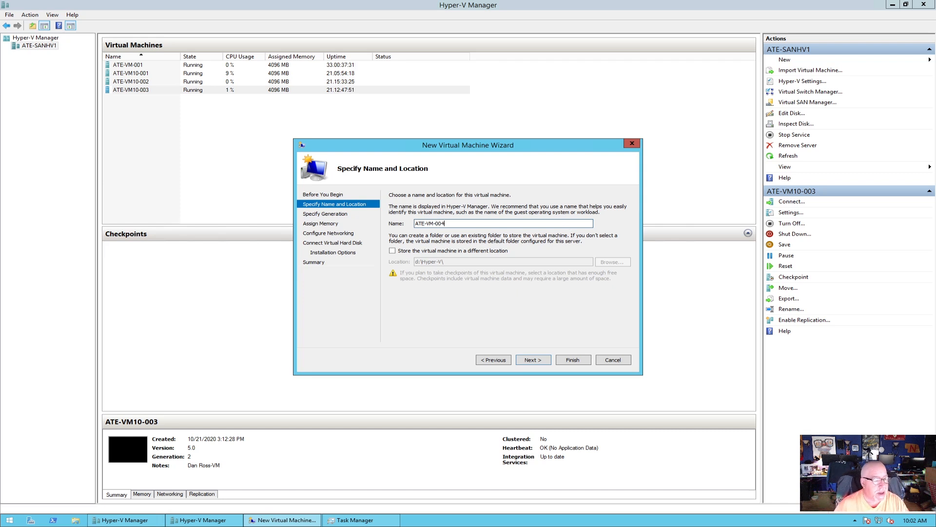
{"action": "left_click", "coordinate": [534, 361]}
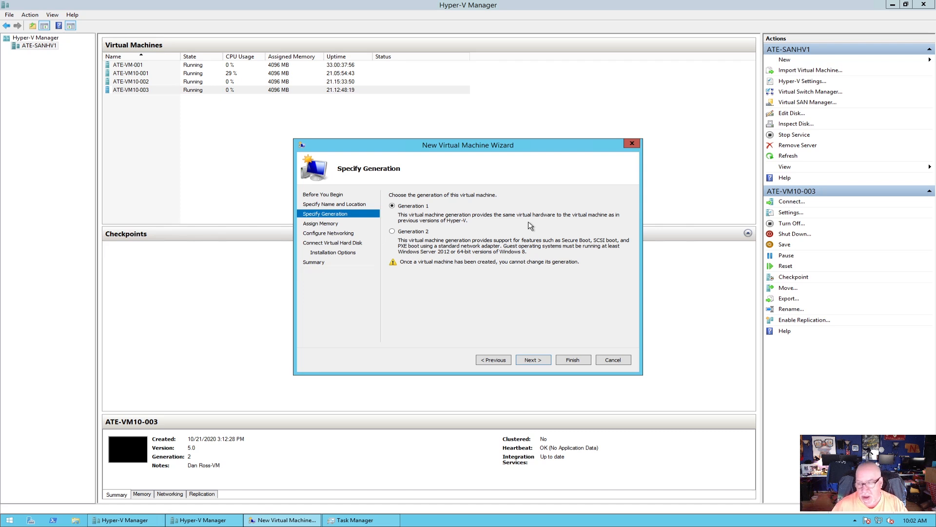
Make the new virtual machine Generation 2 and assign it 4096 MB of startup memory.
{"action": "left_click", "coordinate": [393, 232]}
{"action": "left_click", "coordinate": [534, 359]}
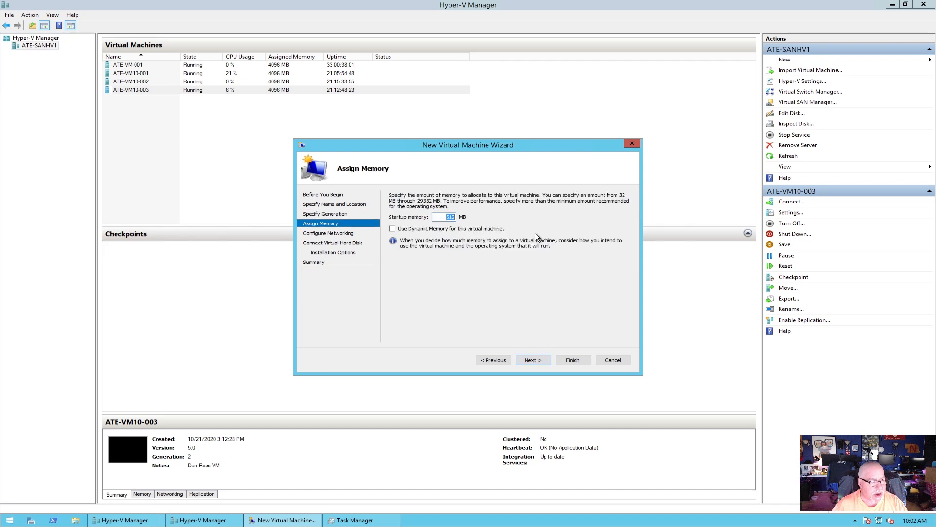
{"action": "type", "text": "4096"}
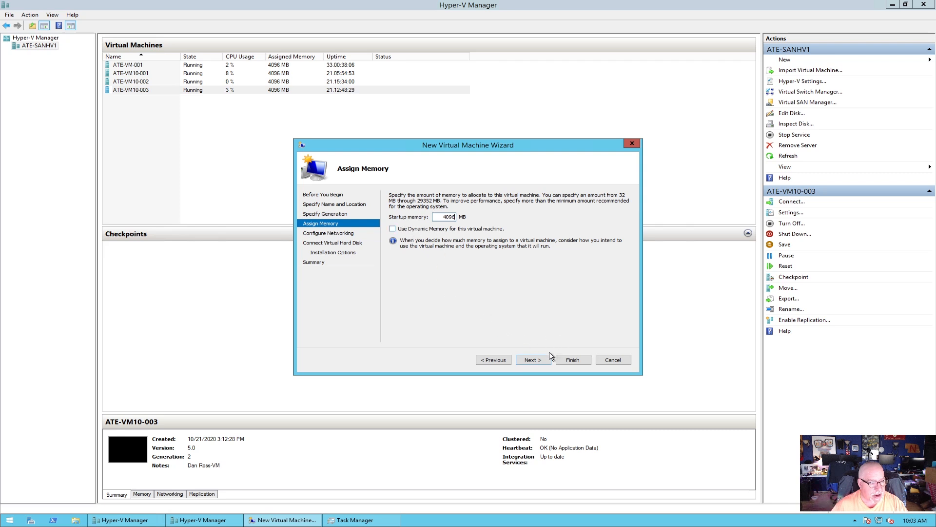
{"action": "left_click", "coordinate": [535, 361]}
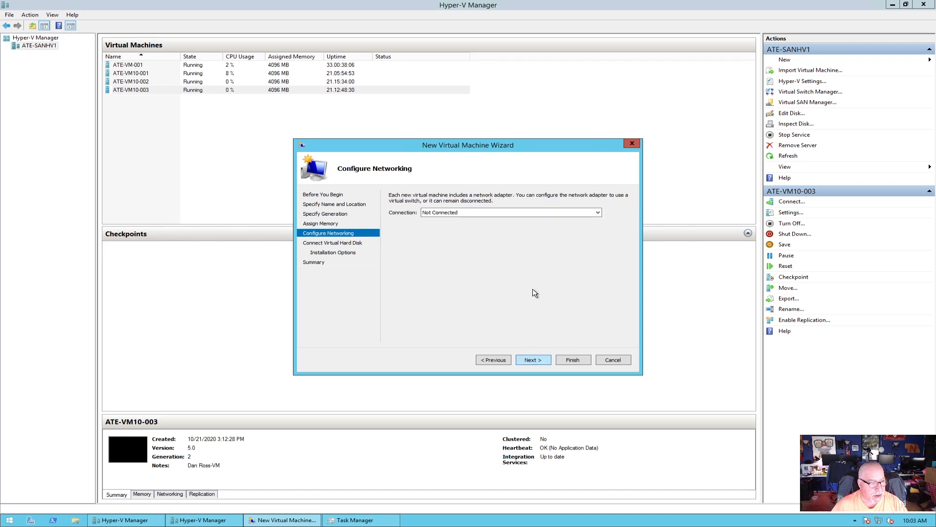
Connect the new virtual machine's network adapter to the LAN virtual switch.
{"action": "left_click", "coordinate": [599, 213]}
{"action": "left_click", "coordinate": [460, 227]}
{"action": "left_click", "coordinate": [533, 359]}
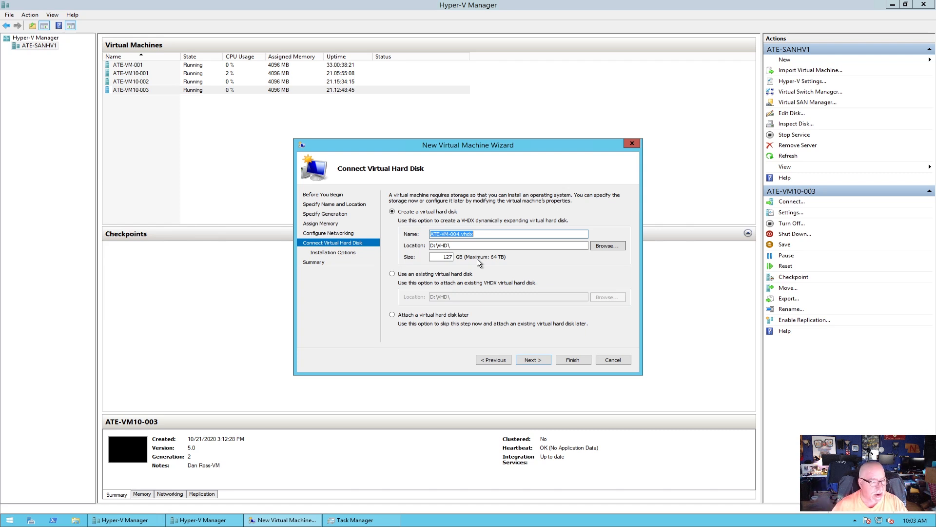
Accept the default 127 GB virtual hard disk in D:\VHD and the option to install an operating system later, and finish creating the virtual machine.
{"action": "left_click", "coordinate": [533, 361]}
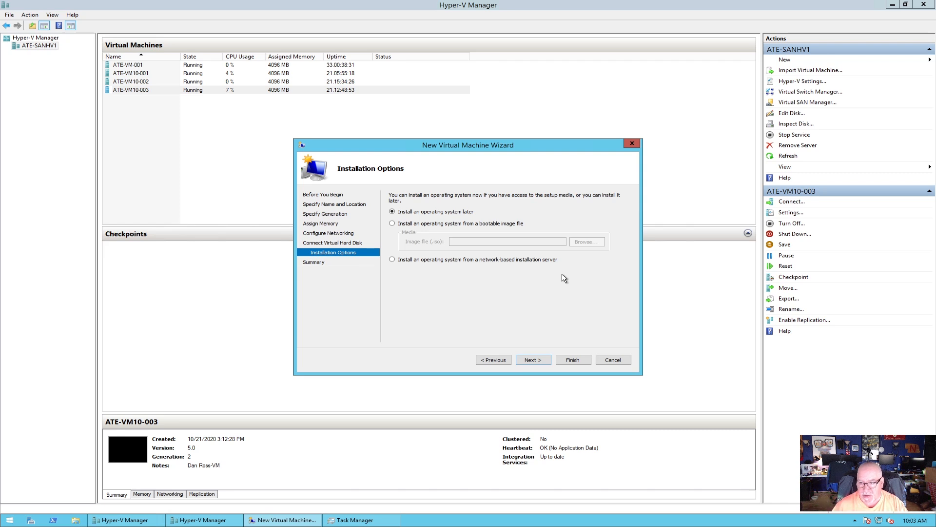
{"action": "left_click", "coordinate": [539, 360]}
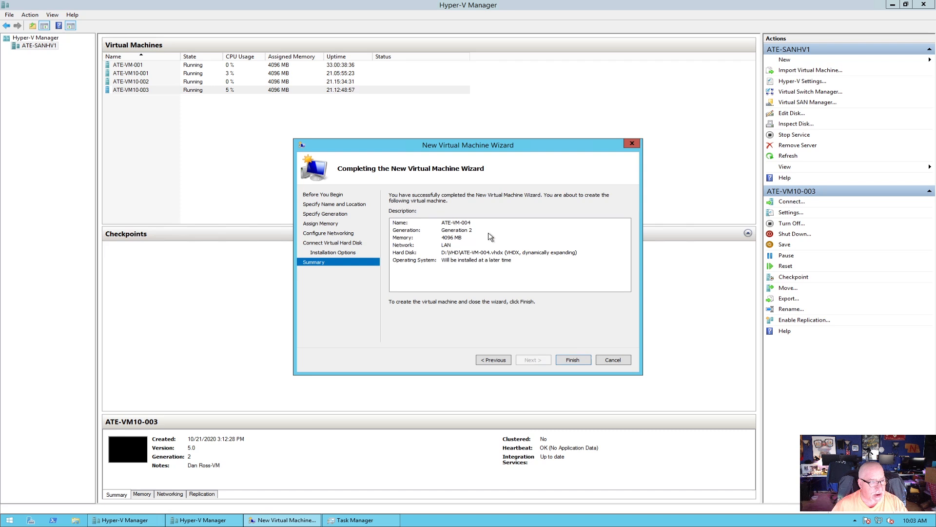
{"action": "left_click", "coordinate": [582, 360]}
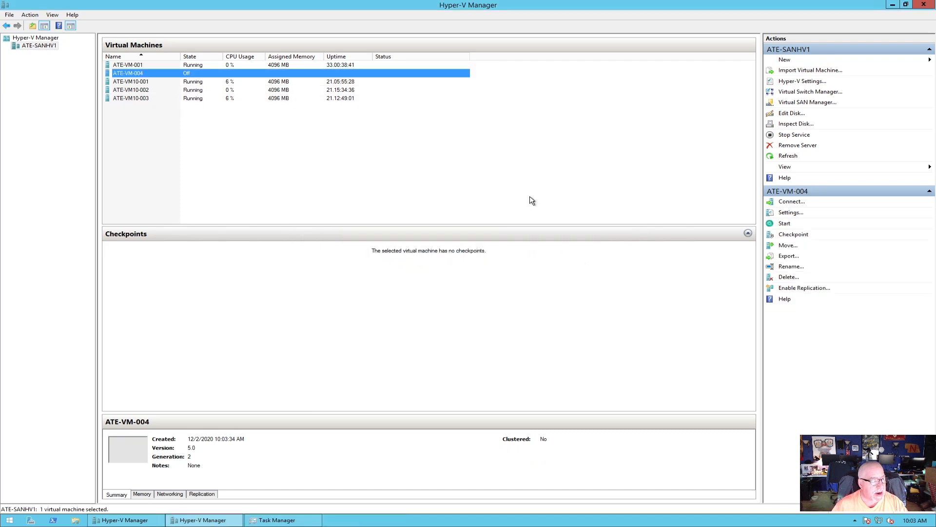
In the settings of ATE-VM-004, set the number of virtual processors to 4 and apply the change.
{"action": "right_click", "coordinate": [127, 72]}
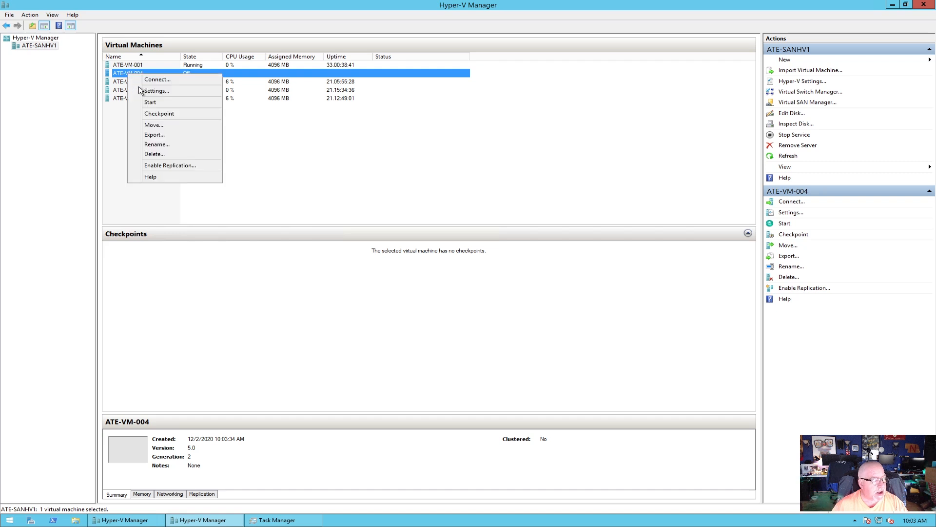
{"action": "left_click", "coordinate": [149, 92]}
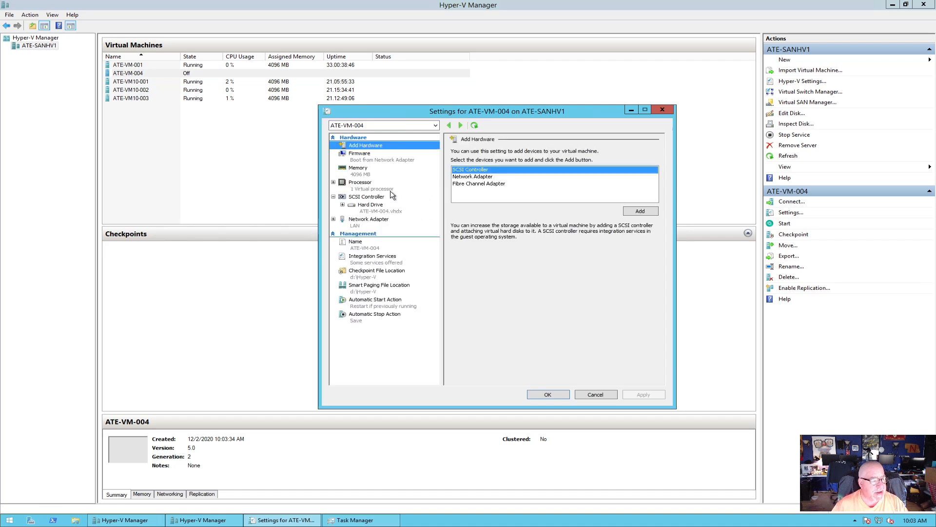
{"action": "left_click", "coordinate": [362, 191]}
{"action": "left_click", "coordinate": [562, 165]}
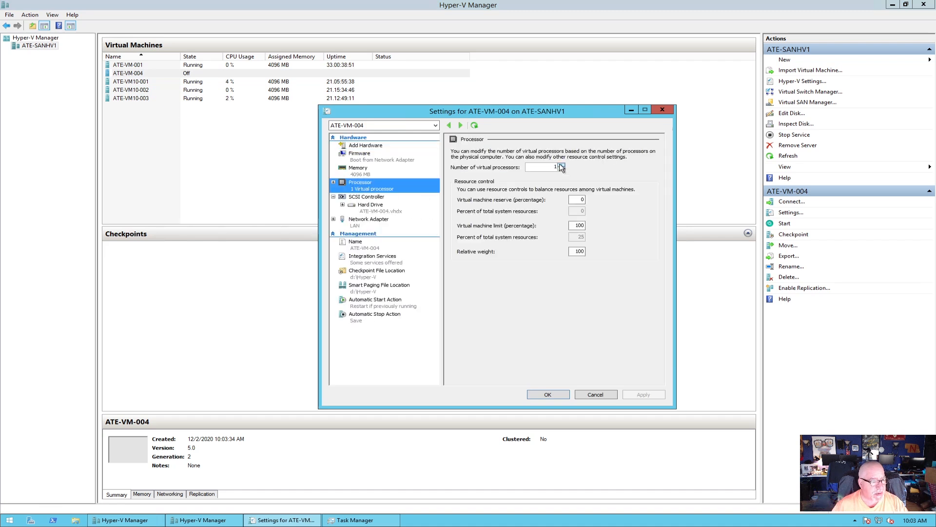
{"action": "left_click", "coordinate": [562, 165]}
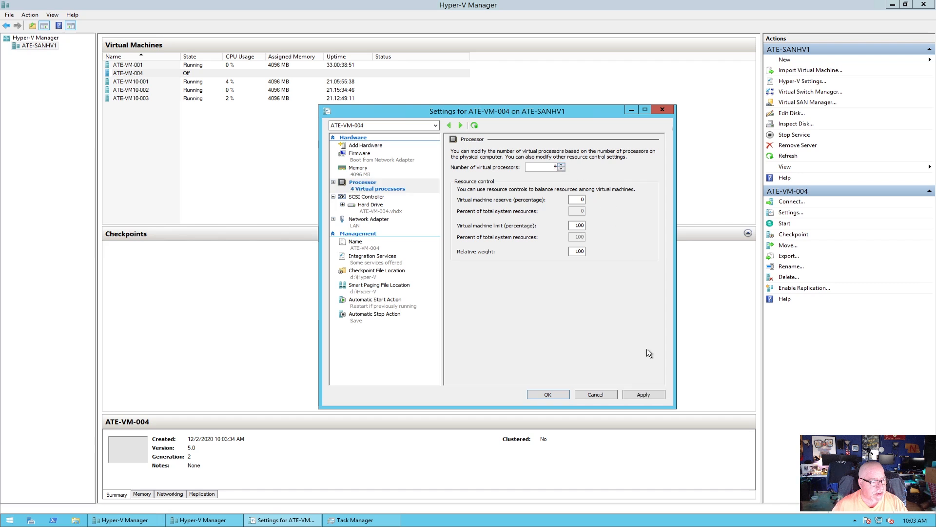
{"action": "left_click", "coordinate": [644, 393]}
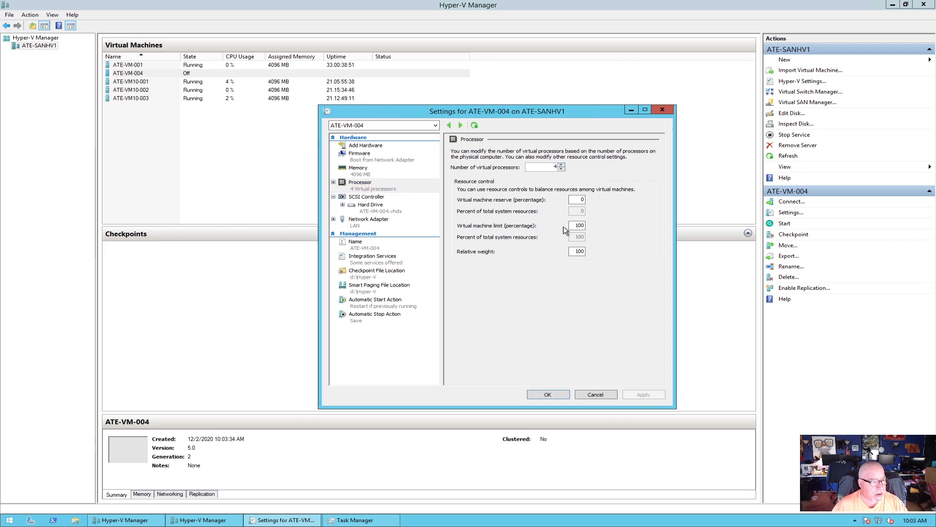
Add a DVD drive to the SCSI controller of ATE-VM-004.
{"action": "left_click", "coordinate": [376, 211]}
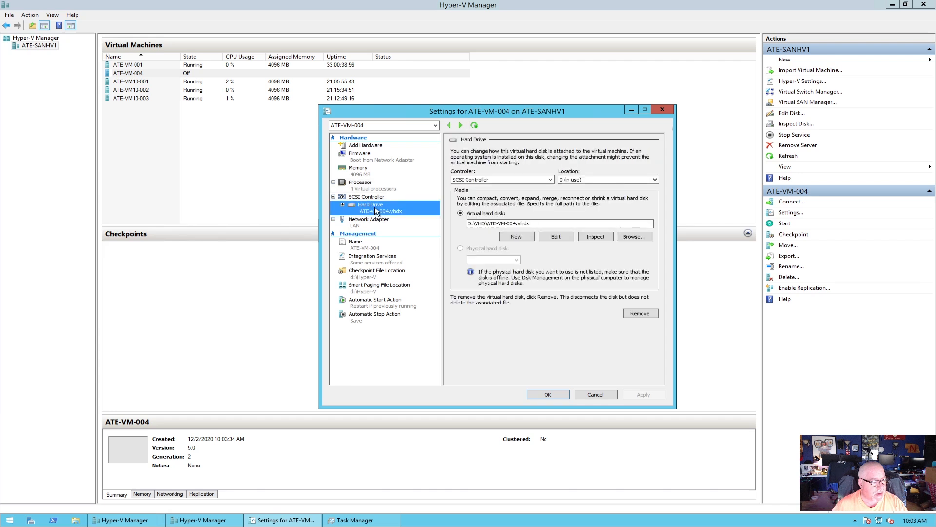
{"action": "left_click", "coordinate": [371, 197]}
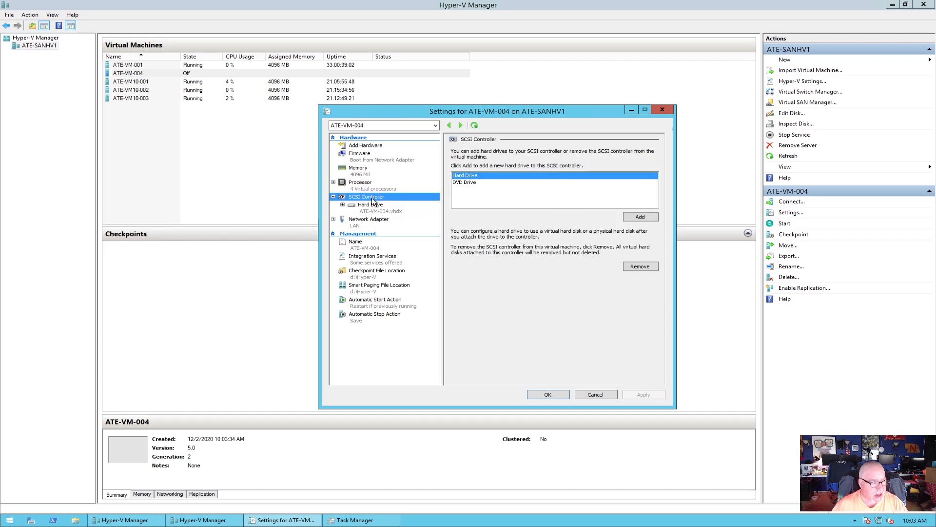
{"action": "left_click", "coordinate": [471, 182]}
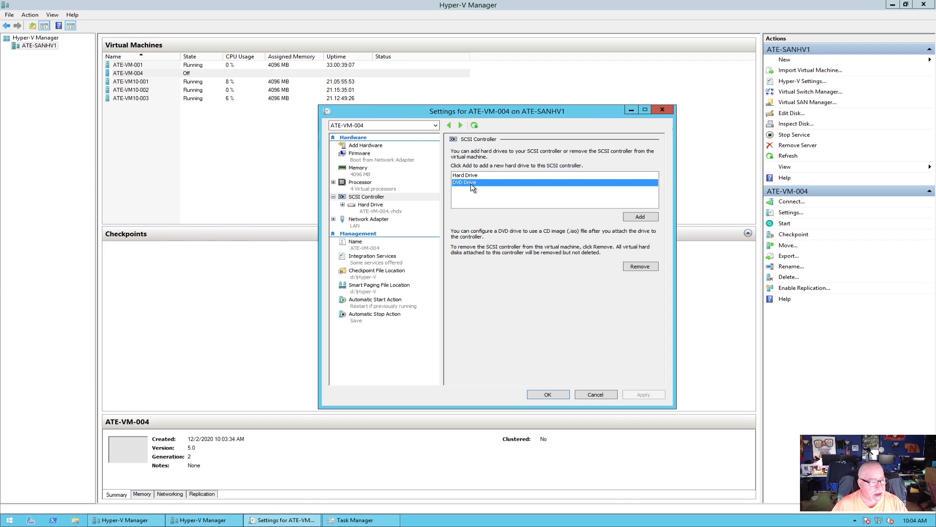
{"action": "left_click", "coordinate": [630, 217]}
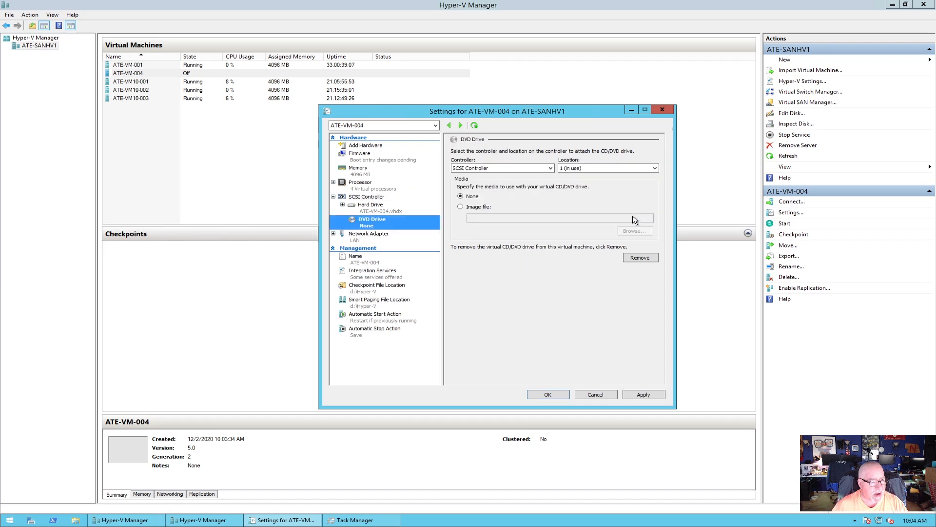
Attach the SW_DVD9_Win_Pro_10_2004_64BIT_English image file from D:\iso to the new DVD drive and apply the change.
{"action": "left_click", "coordinate": [472, 206]}
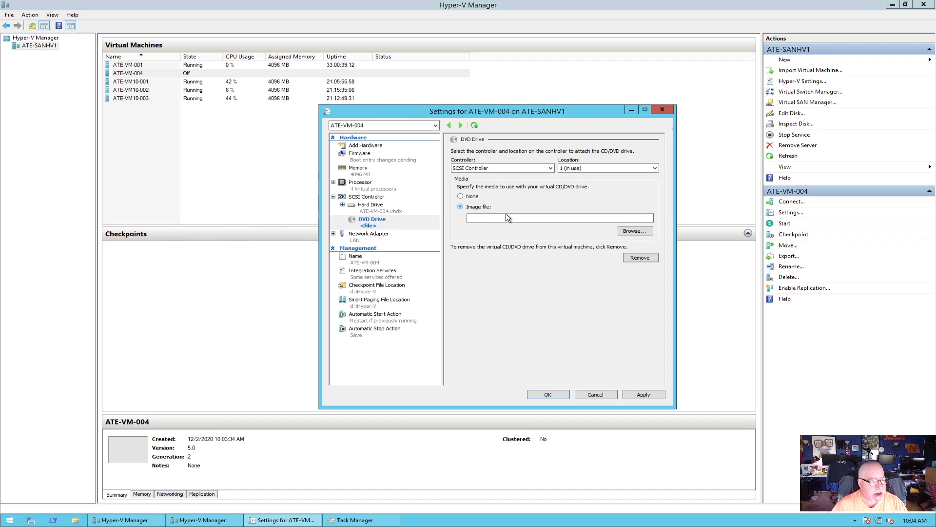
{"action": "left_click", "coordinate": [644, 232]}
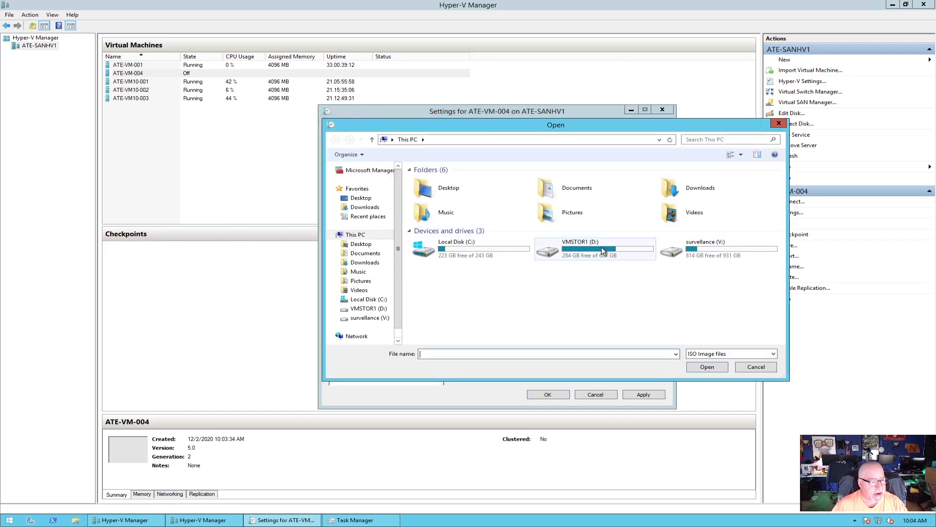
{"action": "double_click", "coordinate": [602, 249]}
{"action": "double_click", "coordinate": [435, 198]}
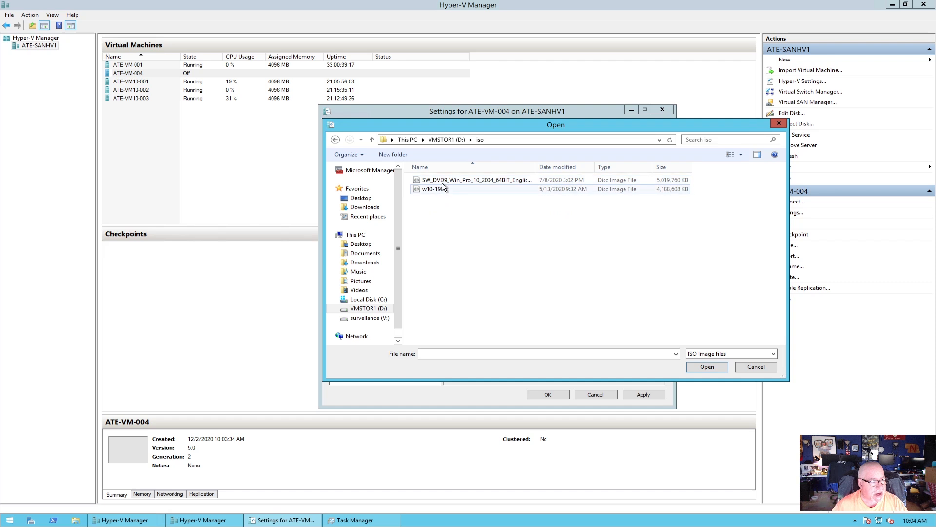
{"action": "left_click", "coordinate": [442, 182]}
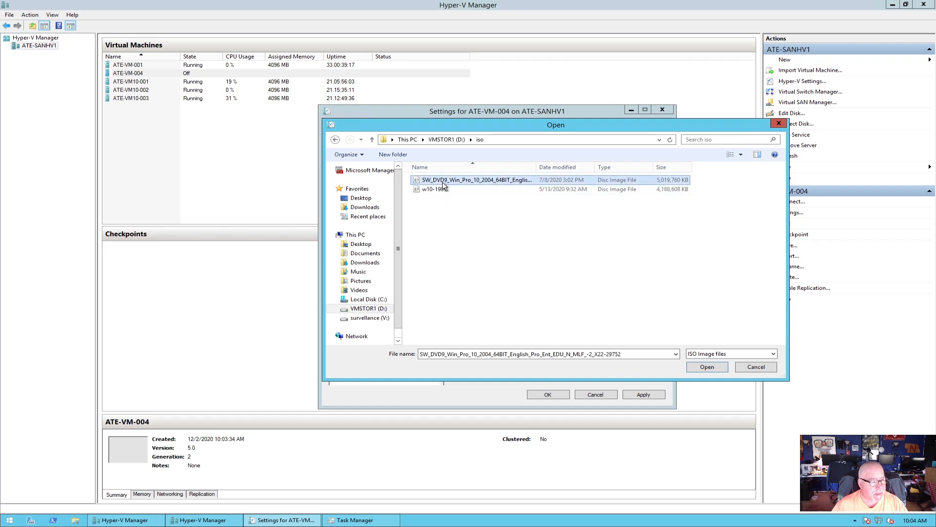
{"action": "left_click", "coordinate": [707, 367]}
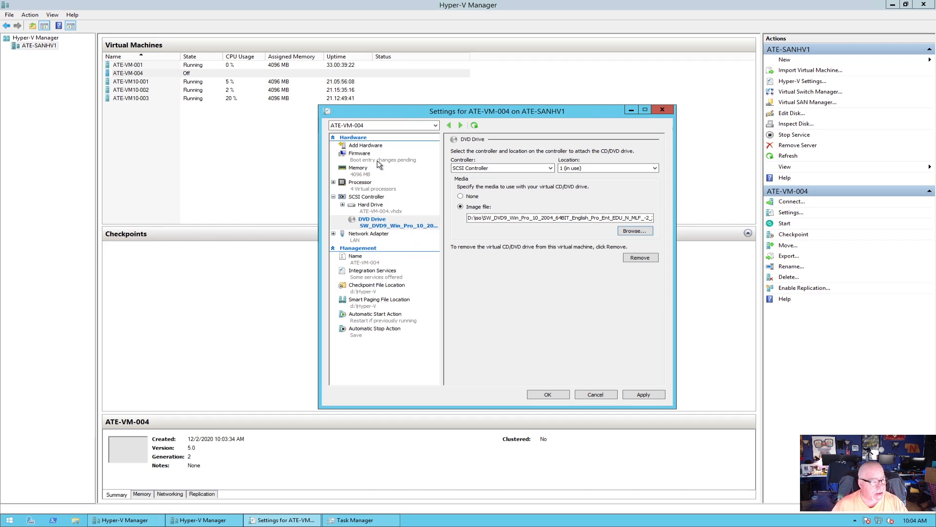
{"action": "left_click", "coordinate": [645, 395]}
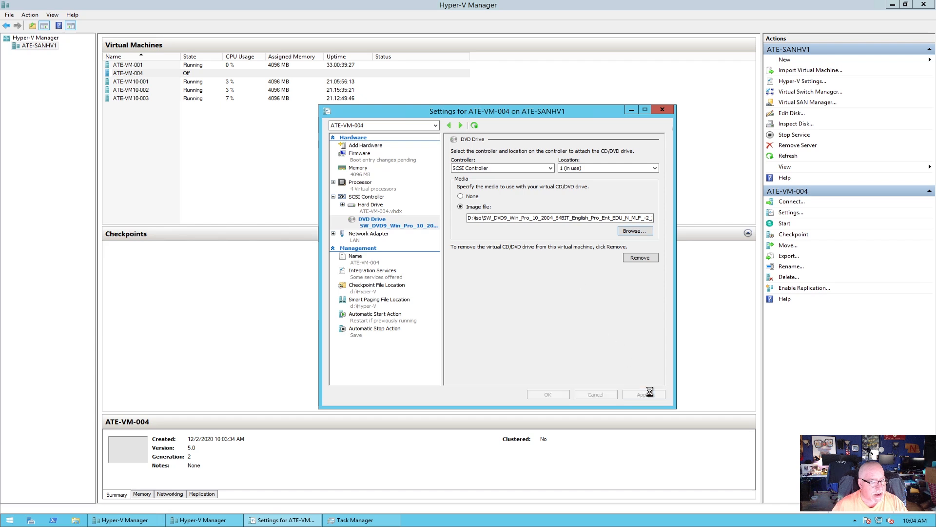
In the firmware settings, disable Secure Boot, order the boot entries as DVD Drive, Hard Drive, Network Adapter, and save the settings.
{"action": "left_click", "coordinate": [372, 161]}
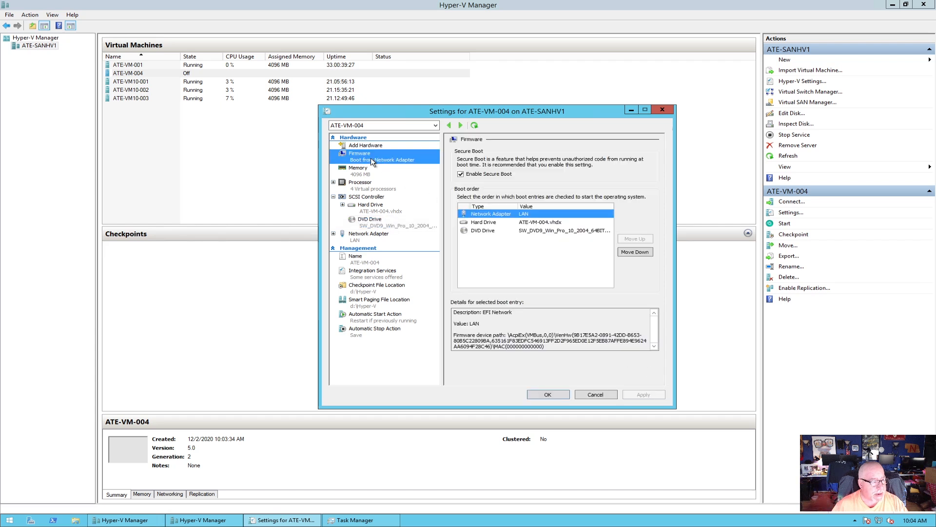
{"action": "left_click", "coordinate": [461, 174]}
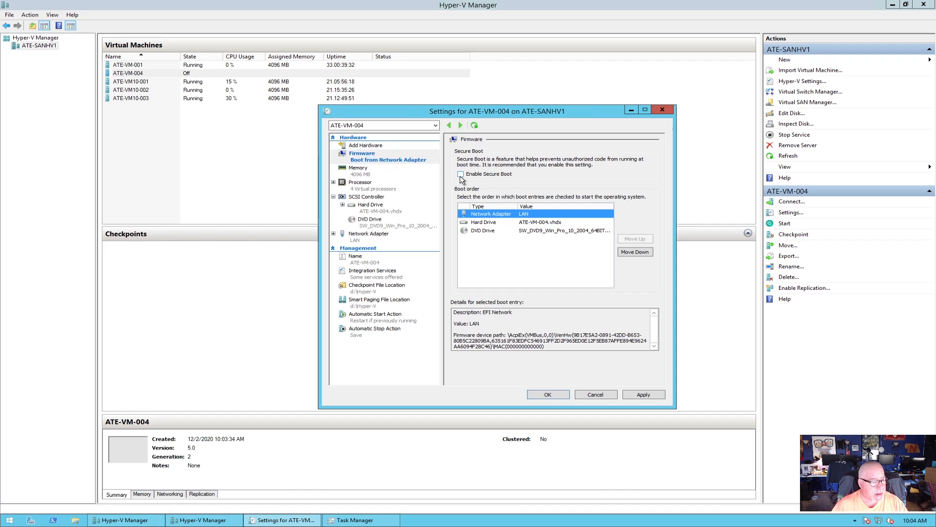
{"action": "left_click", "coordinate": [489, 232]}
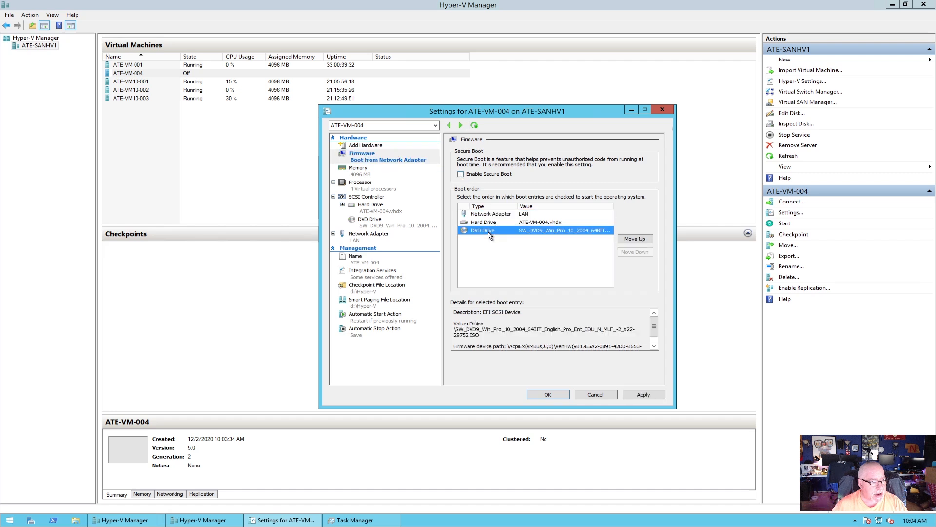
{"action": "left_click", "coordinate": [635, 238]}
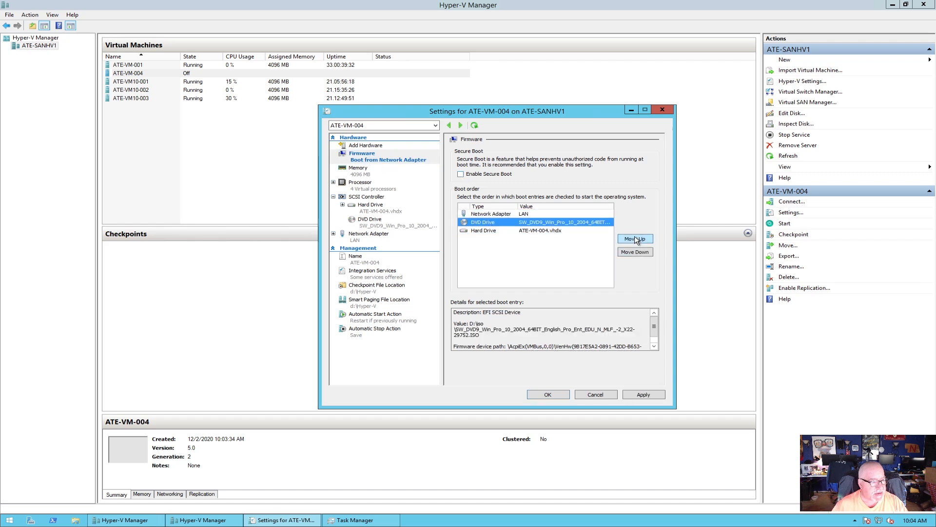
{"action": "left_click", "coordinate": [635, 238]}
{"action": "left_click", "coordinate": [520, 233]}
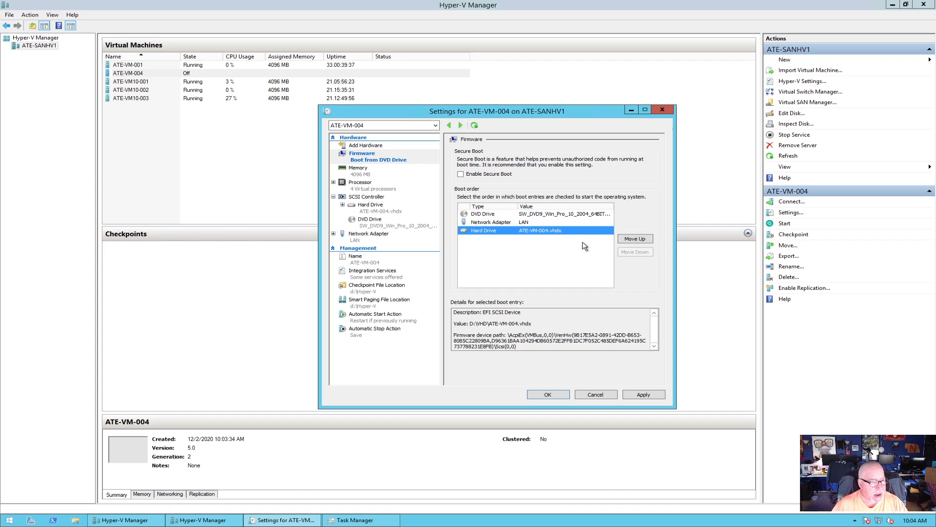
{"action": "left_click", "coordinate": [631, 240]}
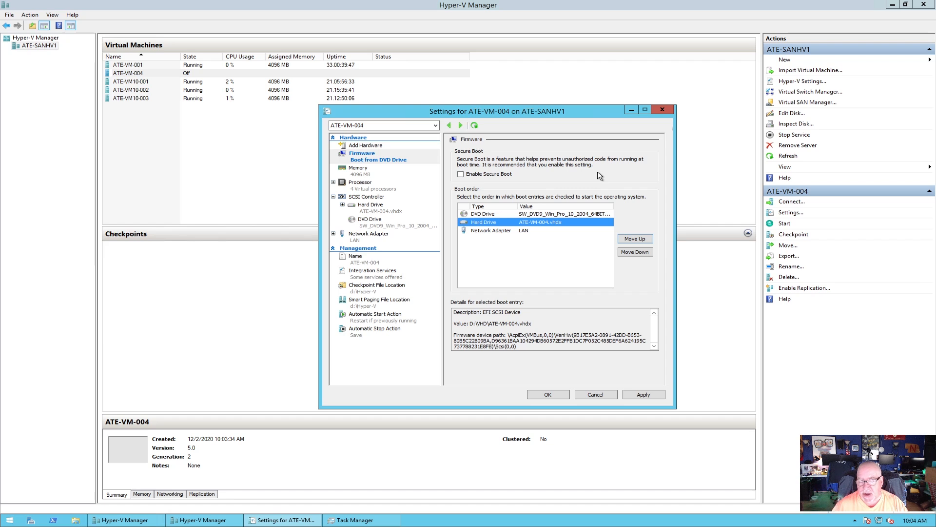
{"action": "left_click", "coordinate": [645, 396]}
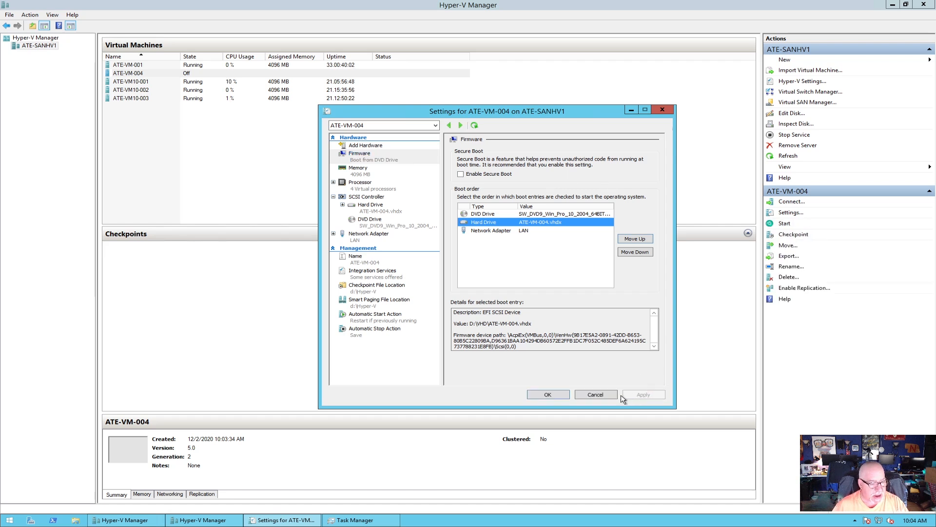
{"action": "left_click", "coordinate": [553, 397]}
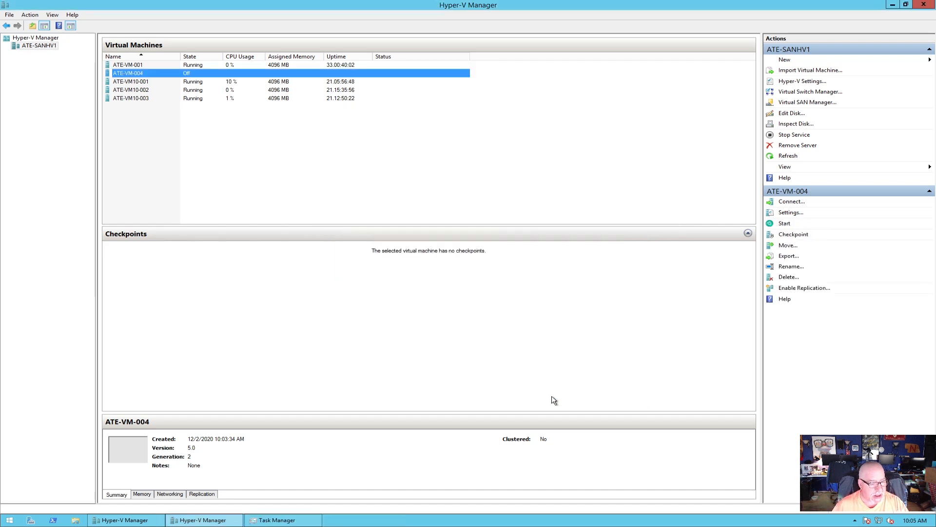
Open a connection window to ATE-VM-004 and start the virtual machine.
{"action": "right_click", "coordinate": [147, 72]}
{"action": "key", "text": "Escape"}
{"action": "left_click_drag", "start_coordinate": [244, 63], "coordinate": [617, 141]}
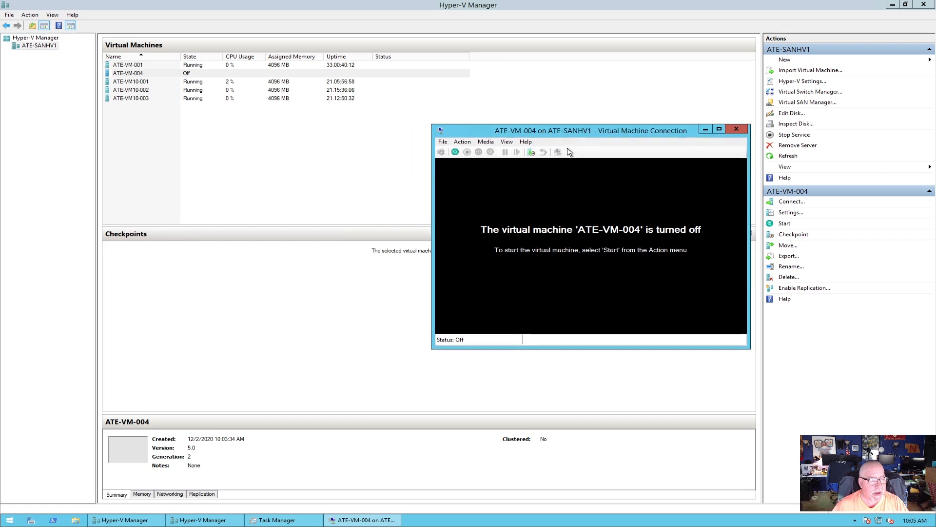
{"action": "left_click", "coordinate": [454, 153]}
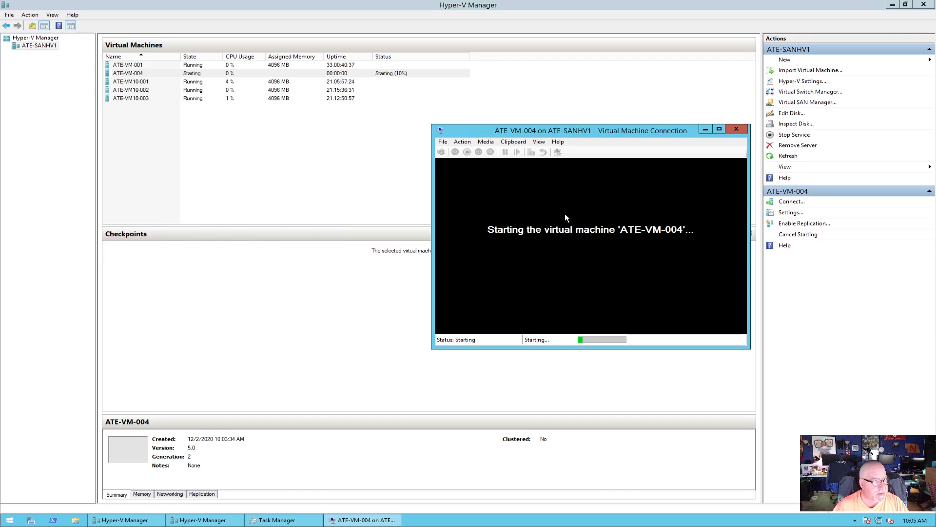
Close the duplicate Hyper-V Manager window.
{"action": "left_click", "coordinate": [203, 520]}
{"action": "key", "text": "alt+F4"}
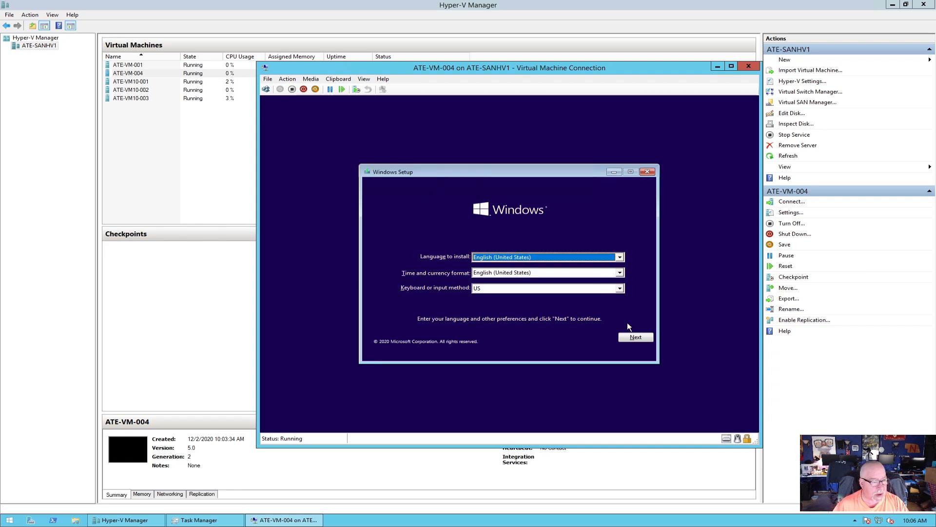
Begin the Windows installation with the default language and keyboard preferences and choose Windows 10 Pro as the edition.
{"action": "left_click", "coordinate": [636, 337]}
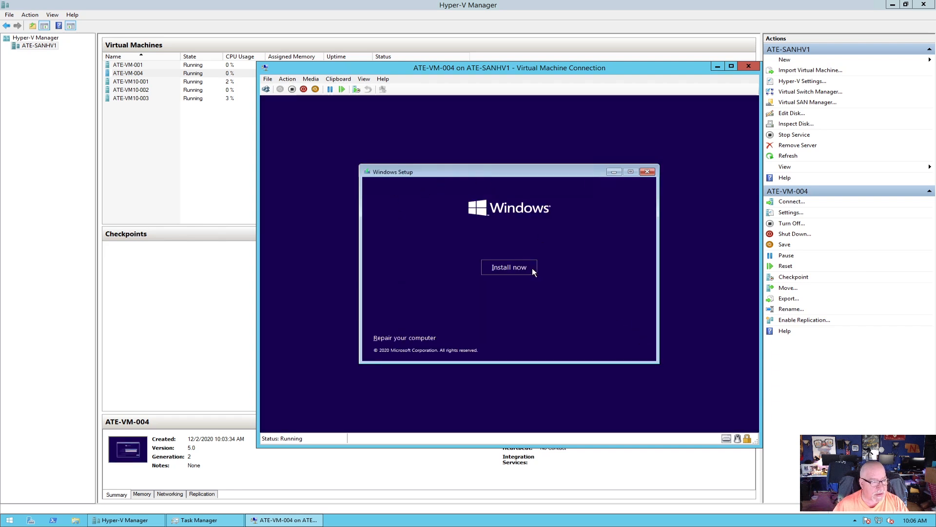
{"action": "left_click", "coordinate": [530, 269]}
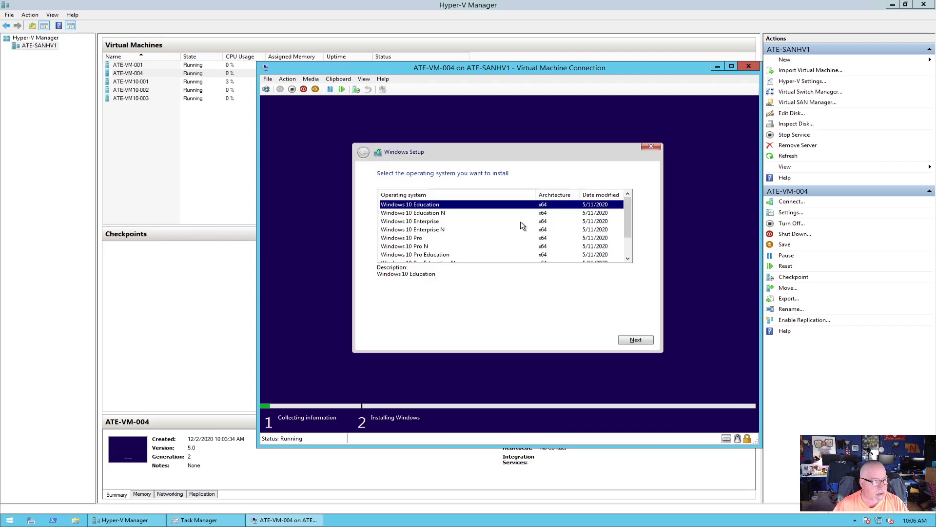
{"action": "left_click", "coordinate": [412, 238]}
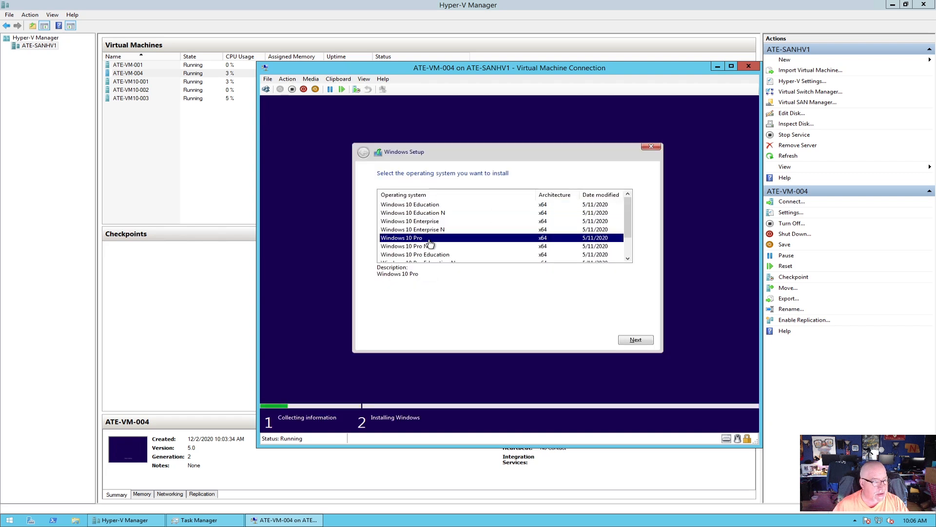
{"action": "left_click", "coordinate": [634, 340]}
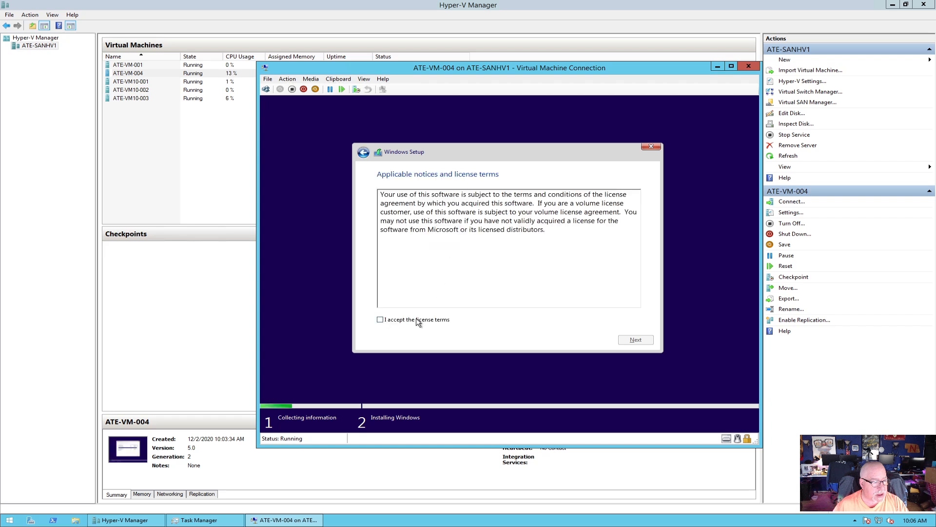
Accept the license terms and start a custom Windows-only installation on the unallocated space of Drive 0.
{"action": "left_click", "coordinate": [417, 320]}
{"action": "left_click", "coordinate": [637, 340]}
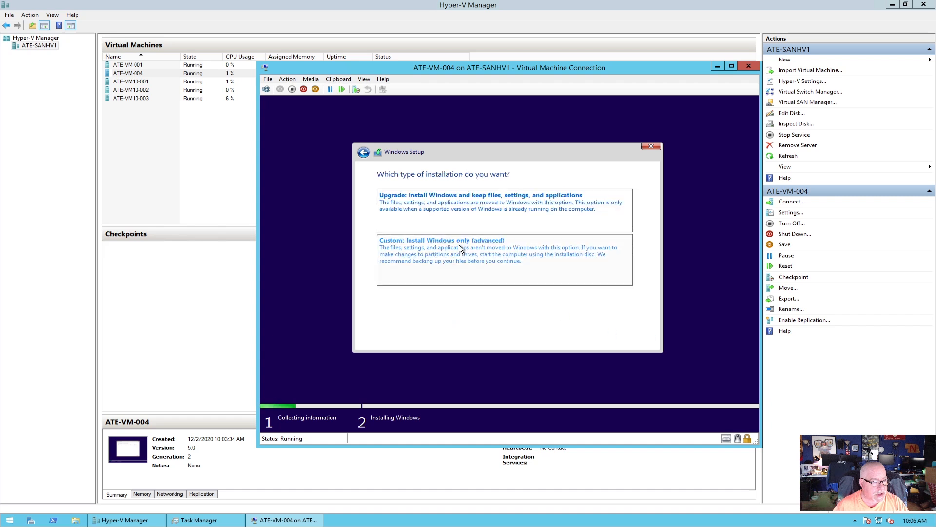
{"action": "left_click", "coordinate": [498, 256]}
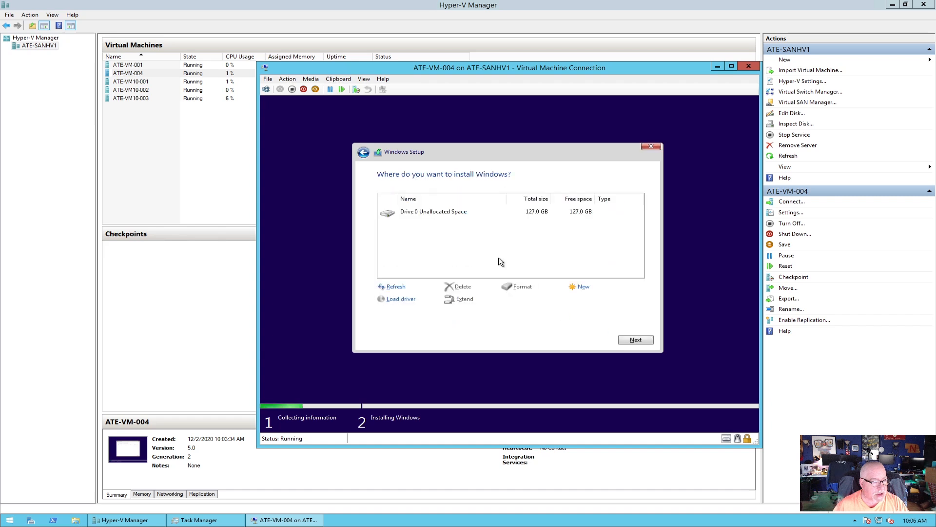
{"action": "left_click", "coordinate": [636, 340]}
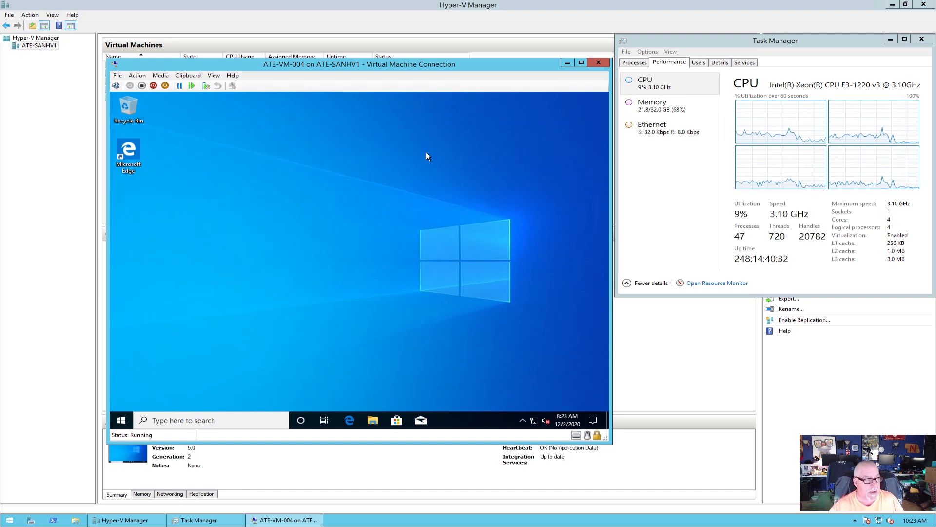
In the virtual machine's date and time settings, set the time zone to (UTC-06:00) Central Time (US & Canada) and close Settings.
{"action": "right_click", "coordinate": [570, 420]}
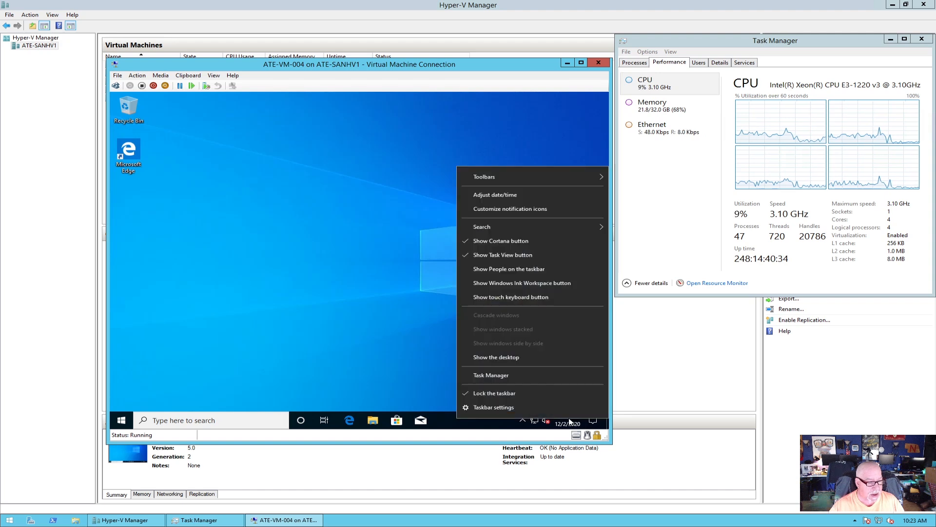
{"action": "left_click", "coordinate": [527, 197]}
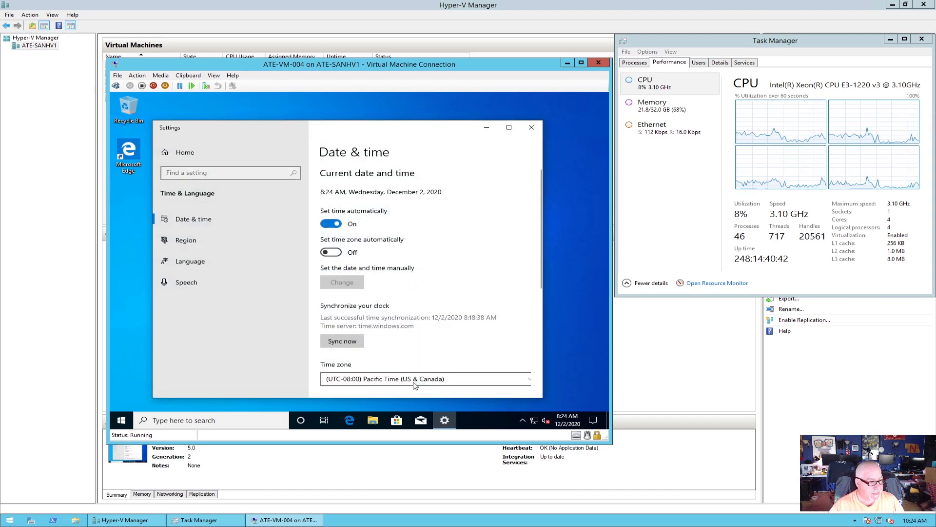
{"action": "left_click", "coordinate": [531, 381]}
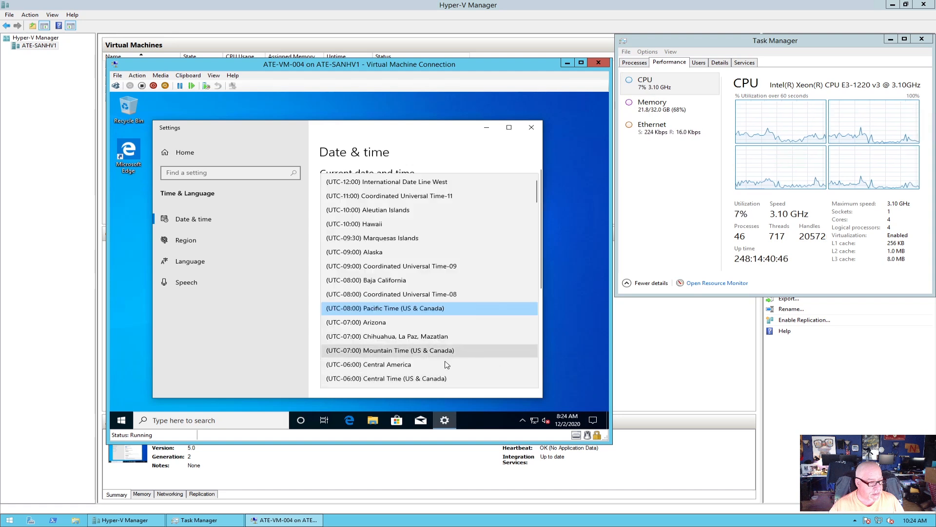
{"action": "left_click", "coordinate": [426, 379]}
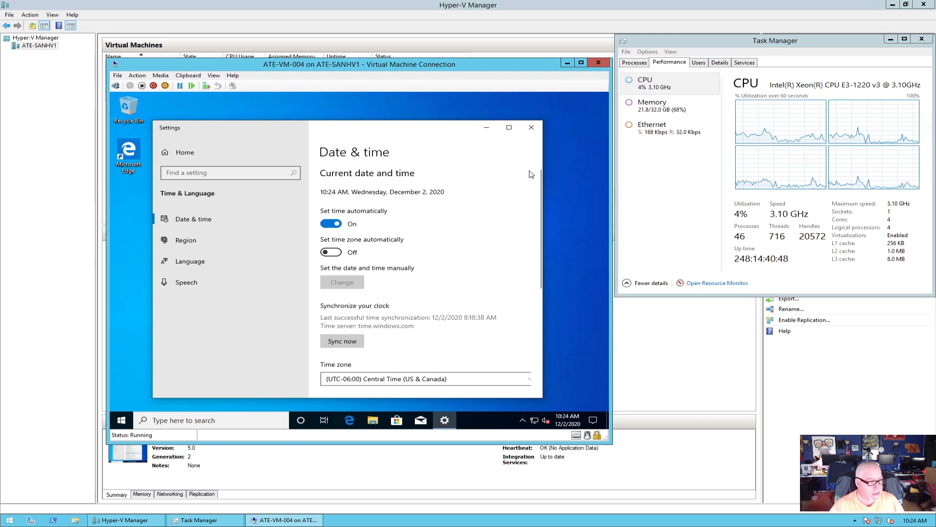
{"action": "left_click", "coordinate": [537, 129]}
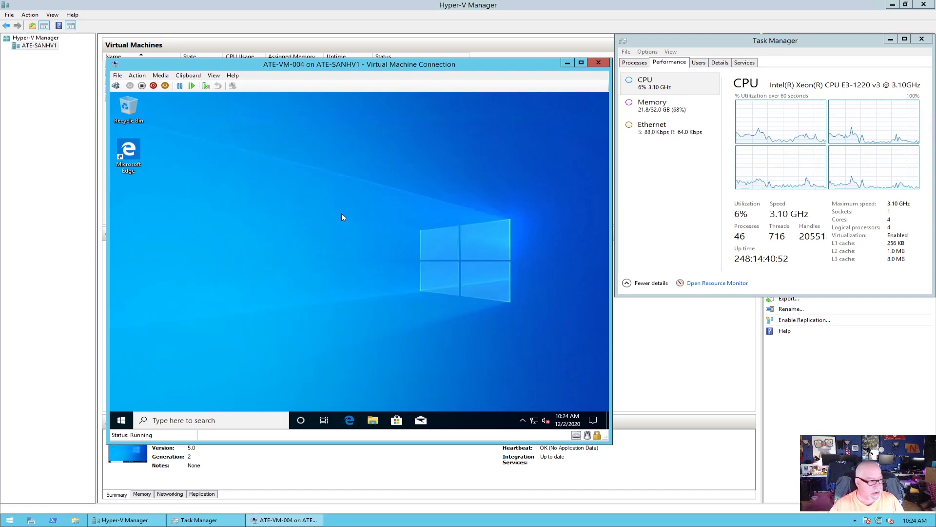
Check for Windows updates in the virtual machine's Update & Security settings, let the available updates install, and close Settings.
{"action": "left_click", "coordinate": [121, 420]}
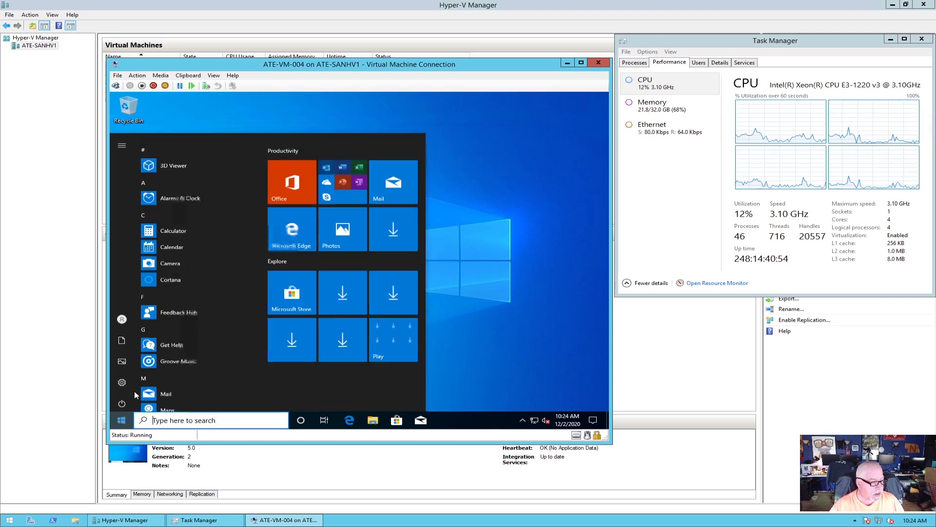
{"action": "left_click", "coordinate": [127, 380]}
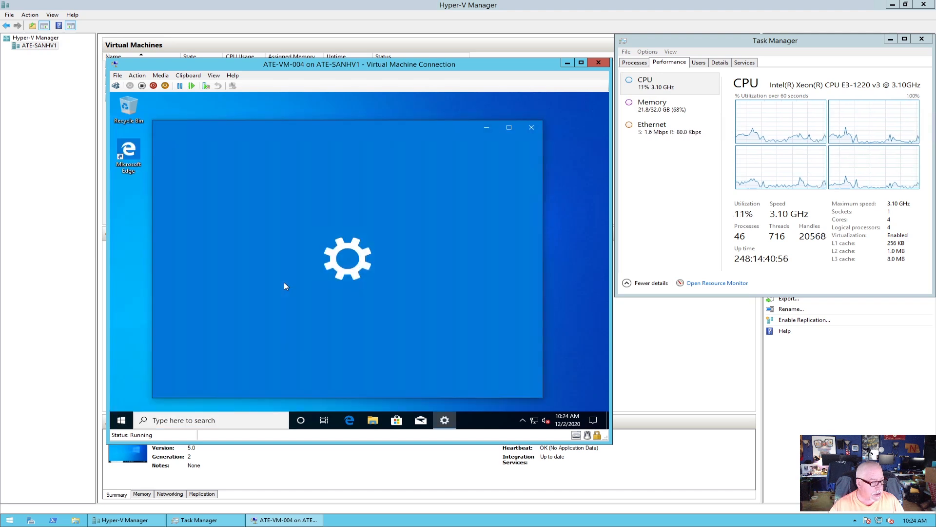
{"action": "scroll", "coordinate": [449, 326], "scroll_direction": "down", "scroll_amount": 3}
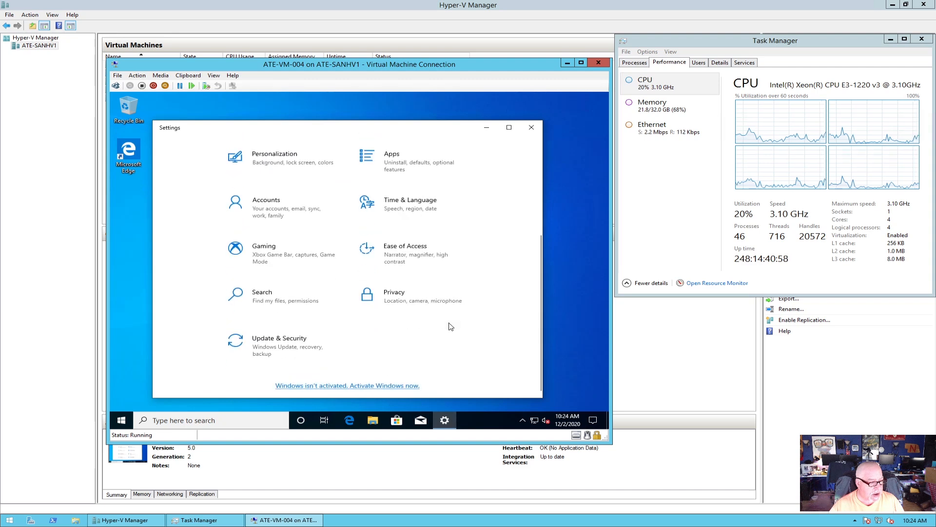
{"action": "left_click", "coordinate": [299, 344]}
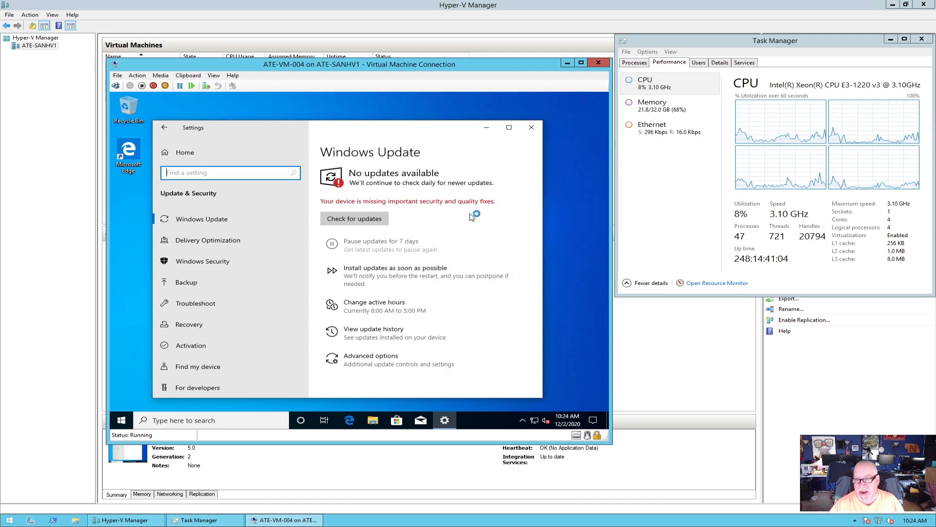
{"action": "left_click", "coordinate": [329, 223]}
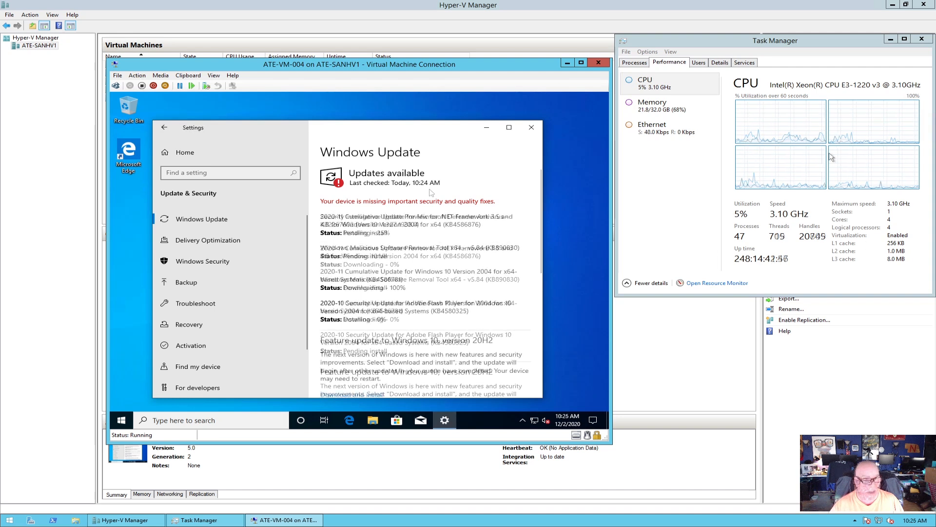
{"action": "left_click", "coordinate": [765, 50]}
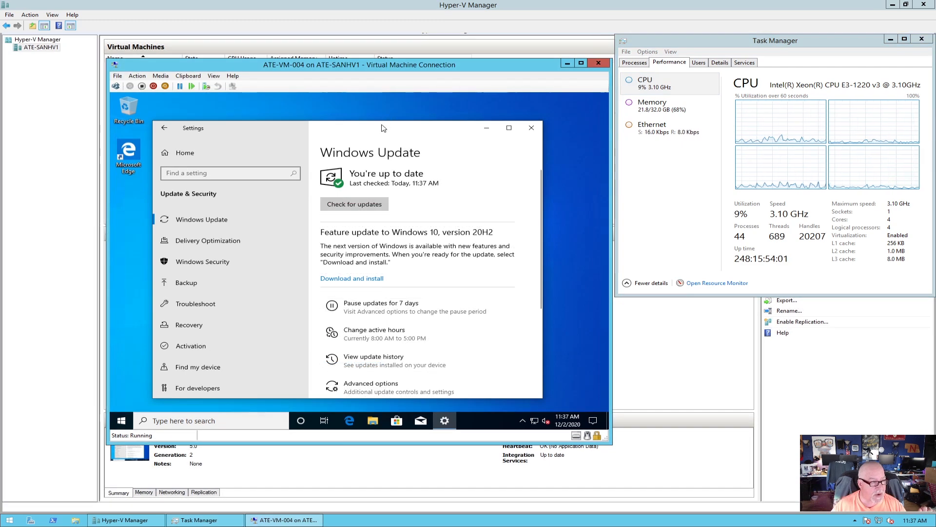
{"action": "left_click_drag", "start_coordinate": [382, 128], "coordinate": [386, 113]}
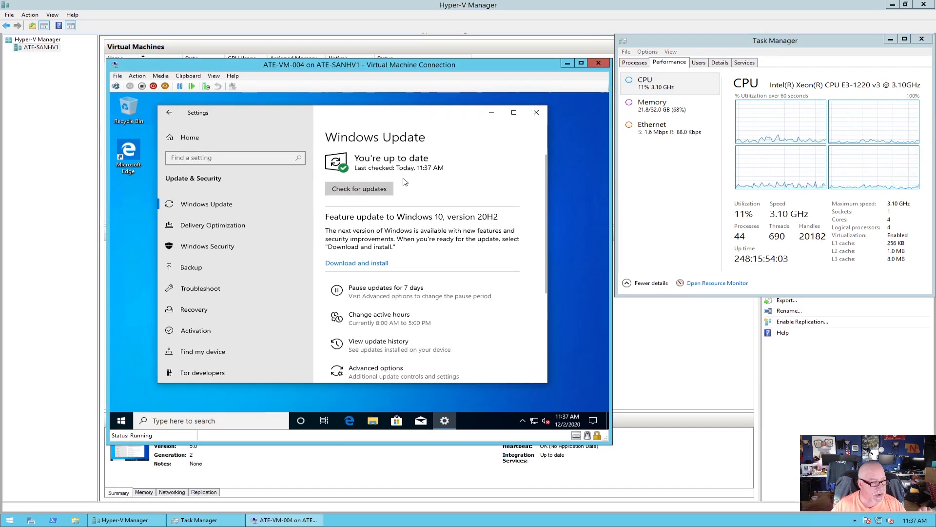
{"action": "left_click", "coordinate": [536, 112]}
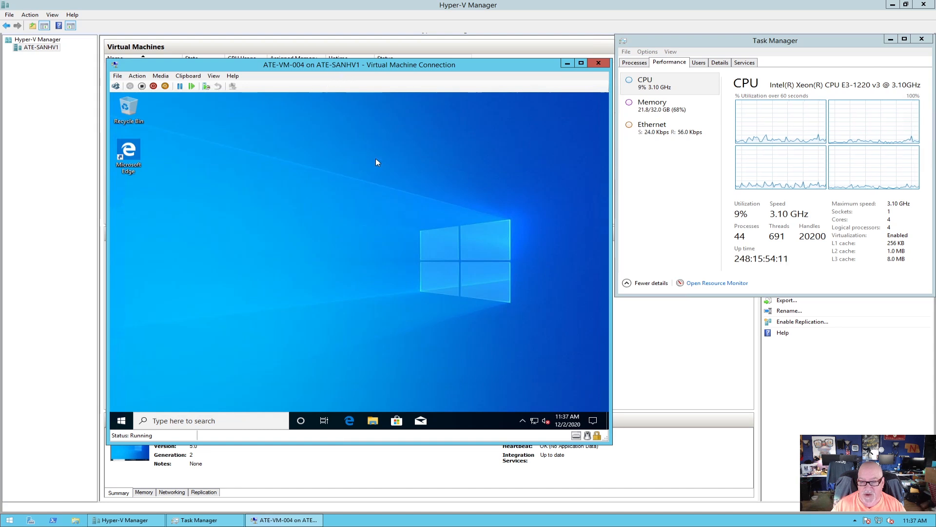
Run winver in the virtual machine to check the installed Windows version and build, and close the About Windows dialog.
{"action": "left_click", "coordinate": [122, 421]}
{"action": "type", "text": "winver"}
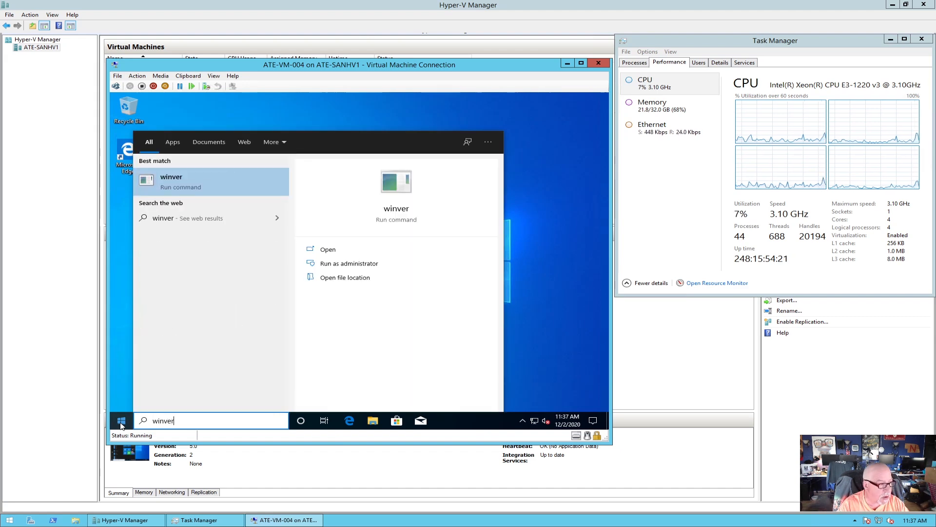
{"action": "key", "text": "Return"}
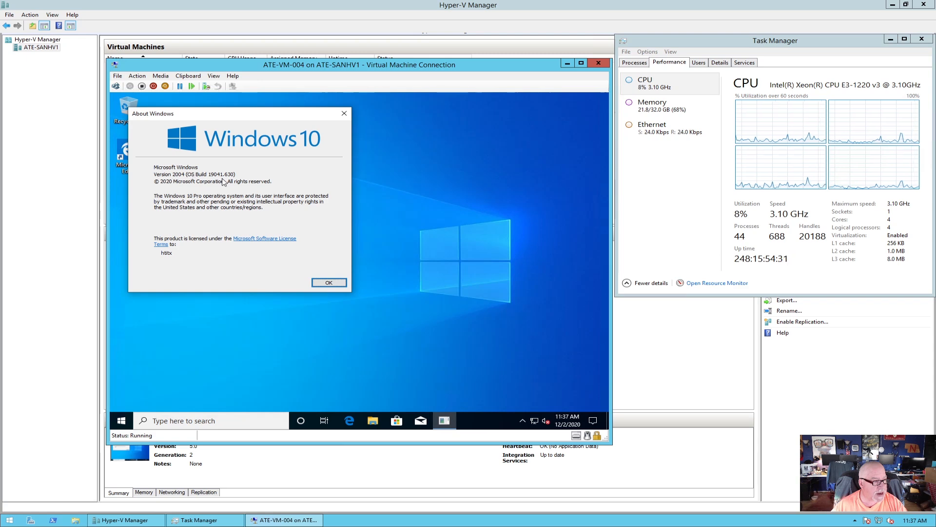
{"action": "left_click", "coordinate": [328, 284]}
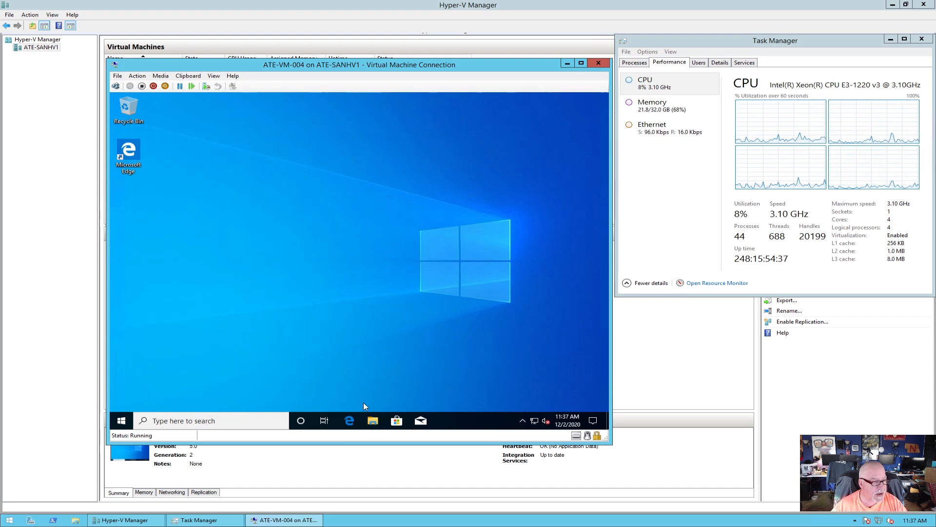
In the virtual machine's File Explorer, browse to the C:\Windows\System32\Sysprep folder.
{"action": "left_click", "coordinate": [371, 419]}
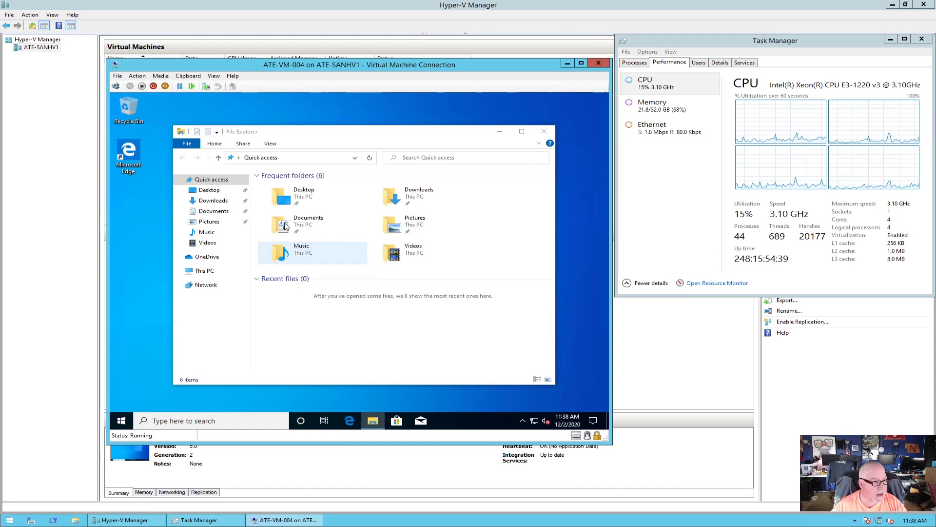
{"action": "left_click", "coordinate": [557, 143]}
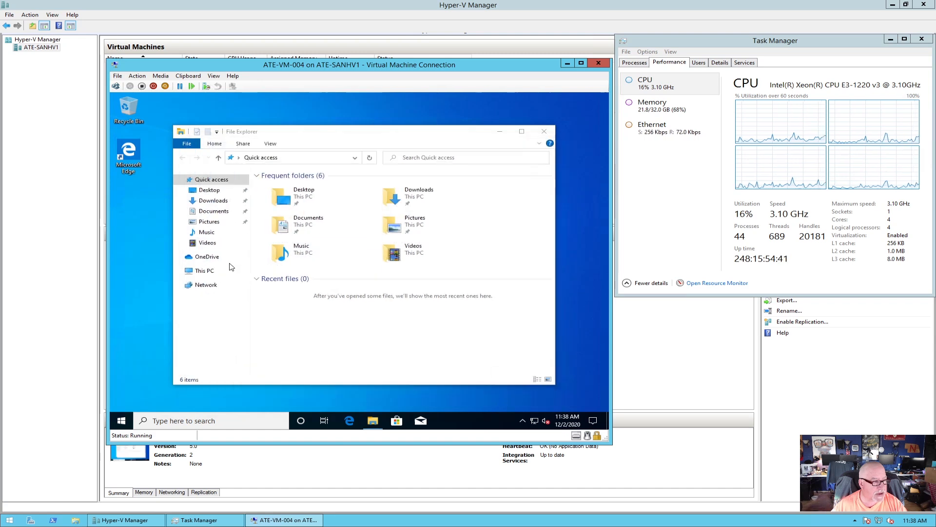
{"action": "left_click", "coordinate": [202, 271]}
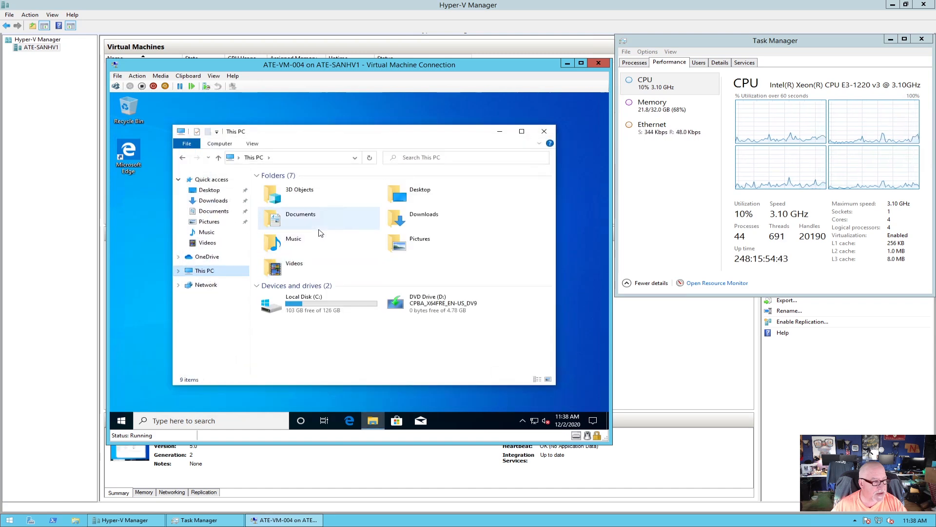
{"action": "left_click", "coordinate": [314, 305]}
{"action": "double_click", "coordinate": [314, 305]}
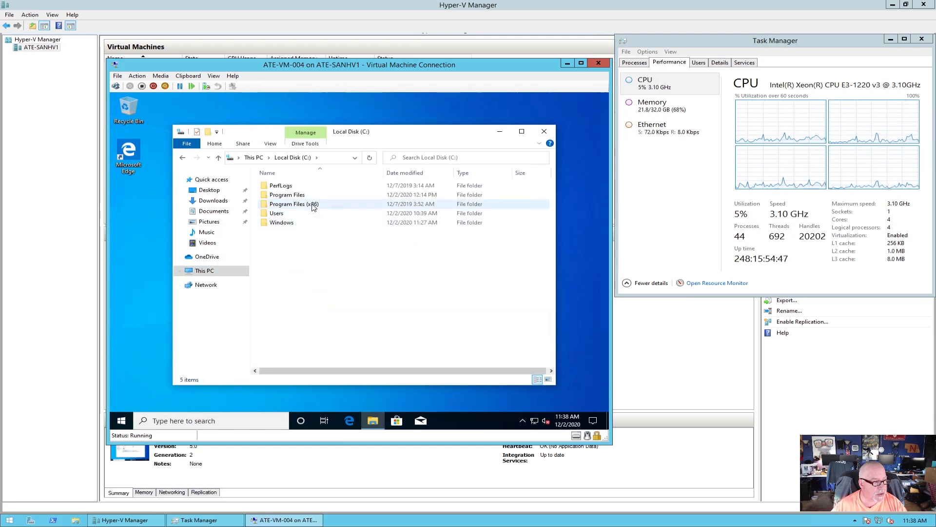
{"action": "double_click", "coordinate": [291, 223]}
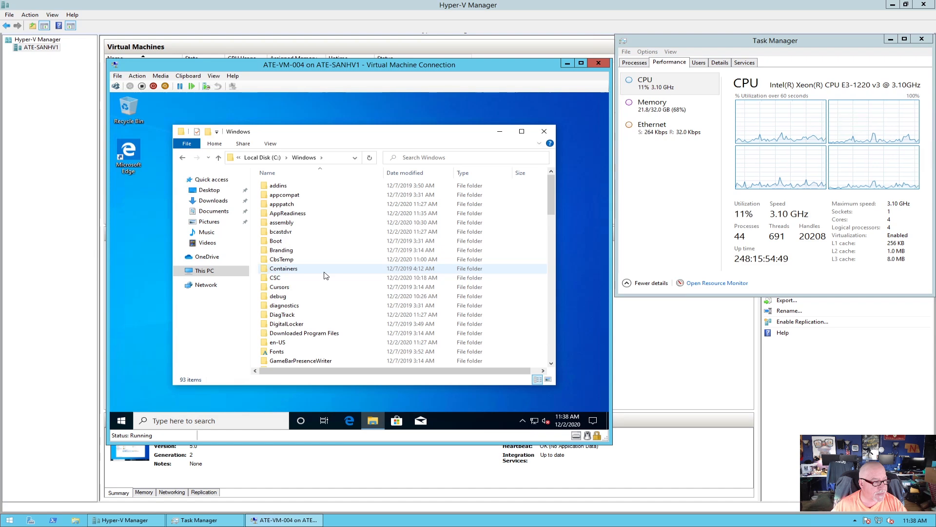
{"action": "scroll", "coordinate": [326, 276], "scroll_direction": "down", "scroll_amount": 16}
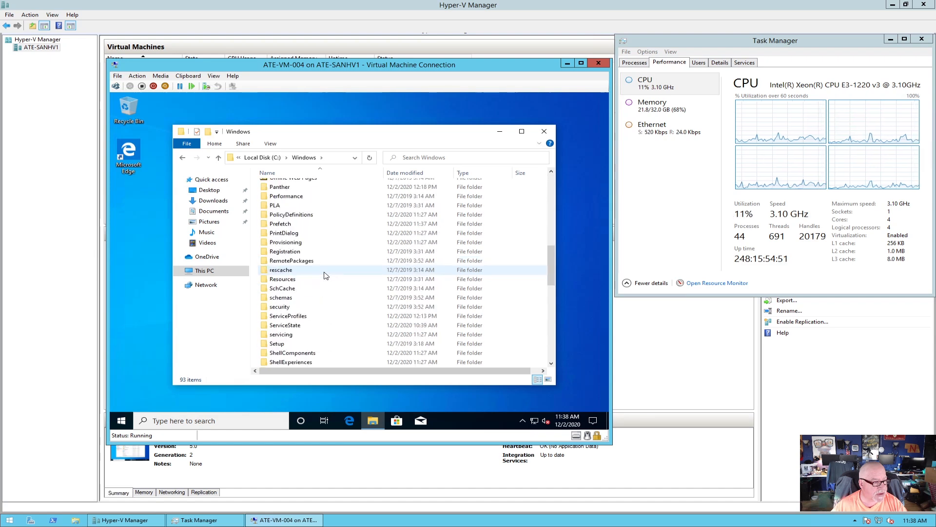
{"action": "double_click", "coordinate": [300, 307]}
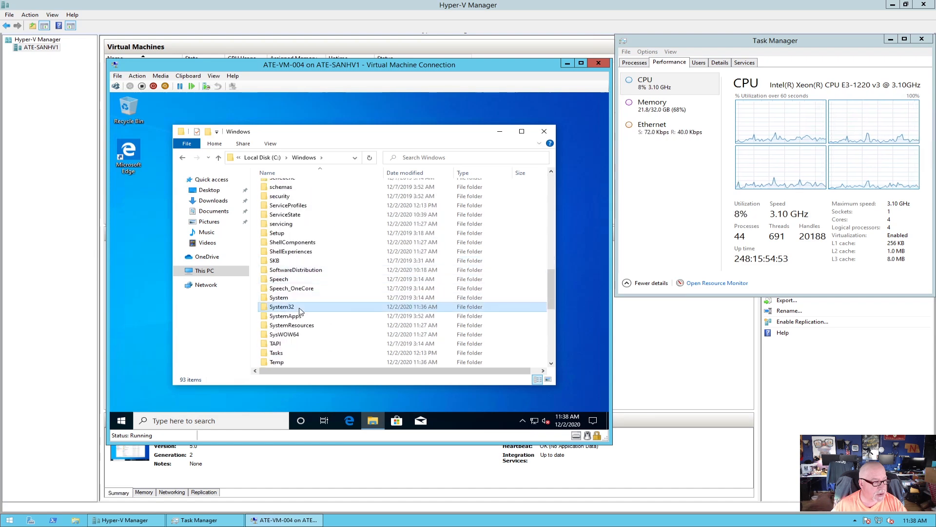
{"action": "scroll", "coordinate": [299, 311], "scroll_direction": "down", "scroll_amount": 15}
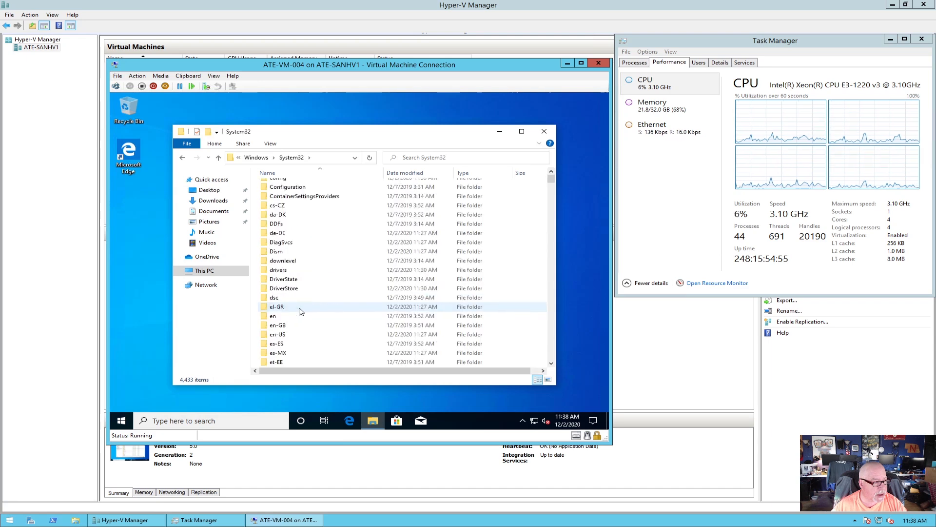
{"action": "scroll", "coordinate": [300, 311], "scroll_direction": "down", "scroll_amount": 12}
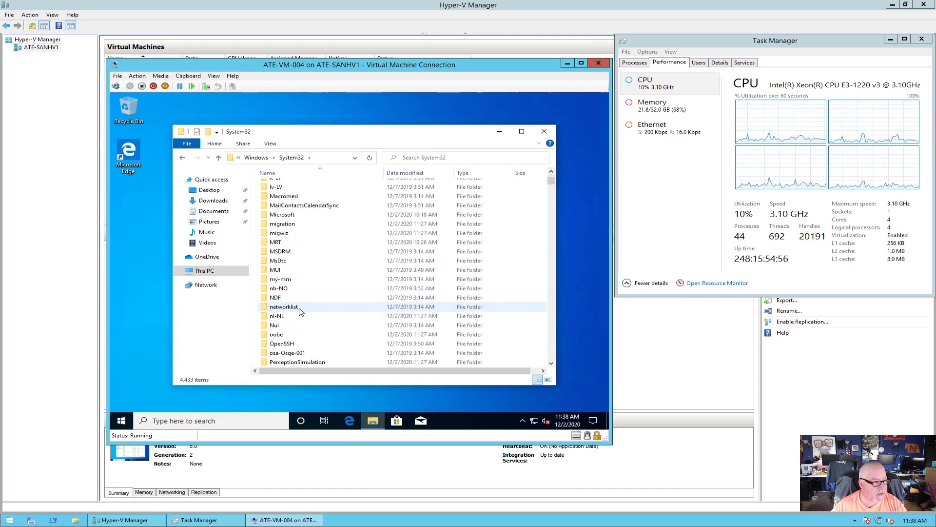
{"action": "scroll", "coordinate": [299, 312], "scroll_direction": "down", "scroll_amount": 4}
{"action": "double_click", "coordinate": [310, 316]}
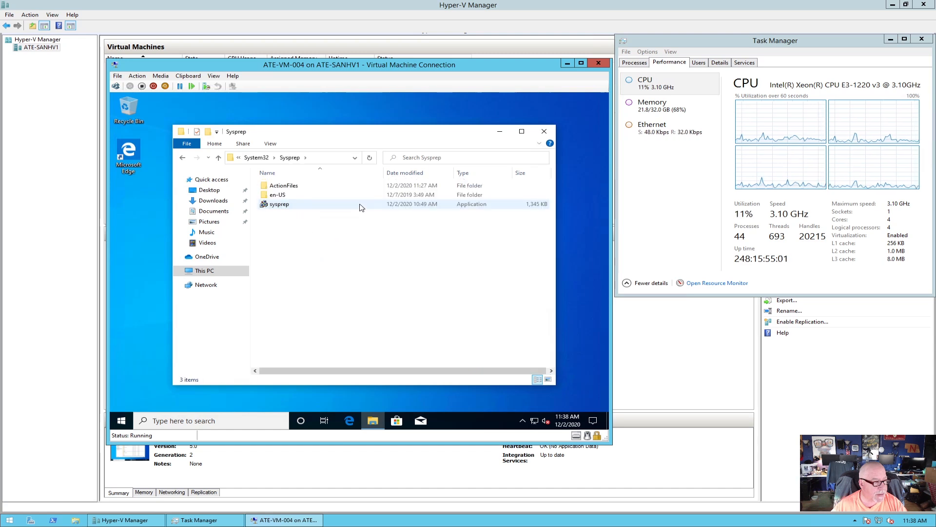
Run sysprep with Enter System Out-of-Box Experience (OOBE), Generalize and the Shutdown option, and close the ATE-VM-004 connection window once it is off.
{"action": "double_click", "coordinate": [273, 205]}
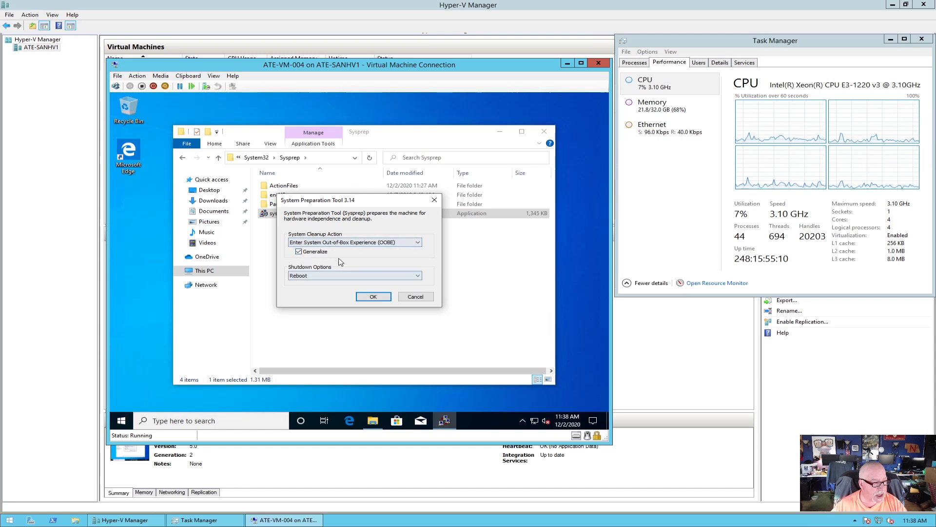
{"action": "left_click", "coordinate": [420, 277]}
{"action": "left_click", "coordinate": [321, 292]}
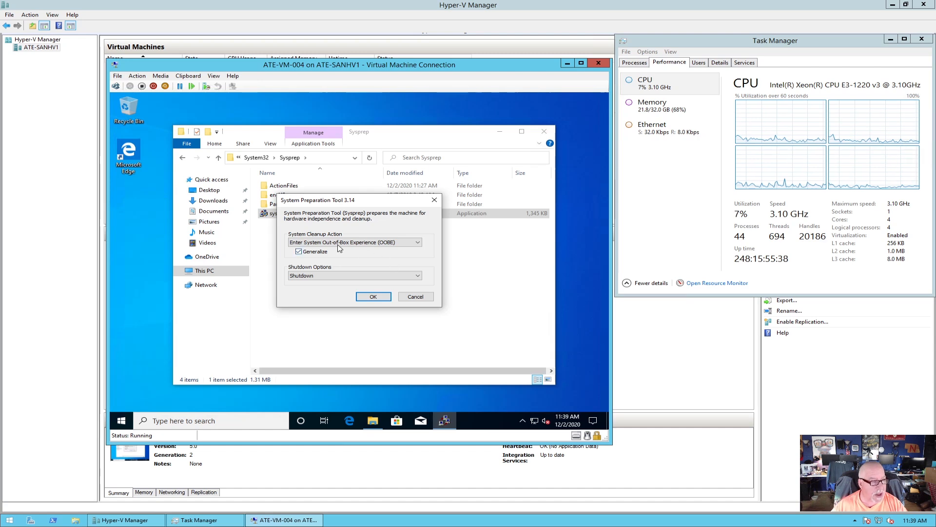
{"action": "left_click", "coordinate": [372, 296]}
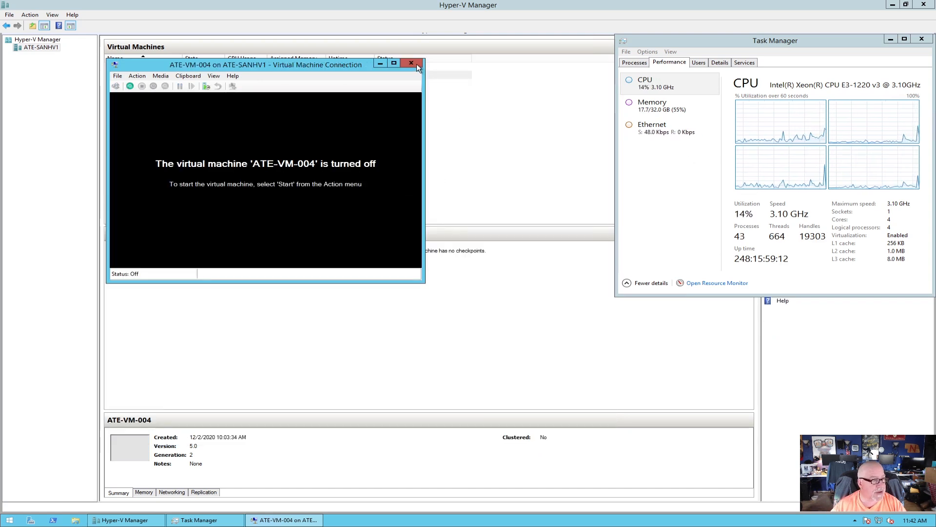
{"action": "left_click", "coordinate": [416, 64]}
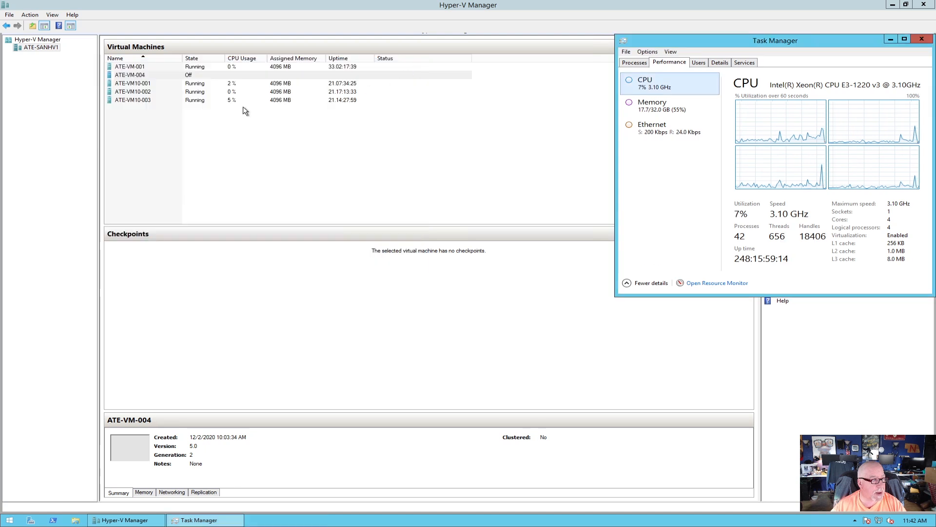
In the settings of ATE-VM-004, change the virtual machine's name to W10P-2004-Gold.
{"action": "left_click", "coordinate": [138, 74]}
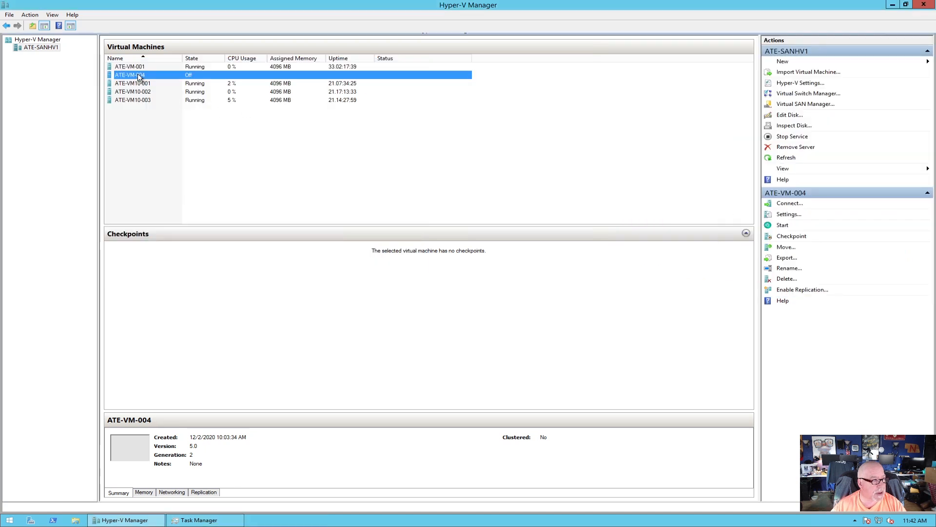
{"action": "right_click", "coordinate": [138, 73]}
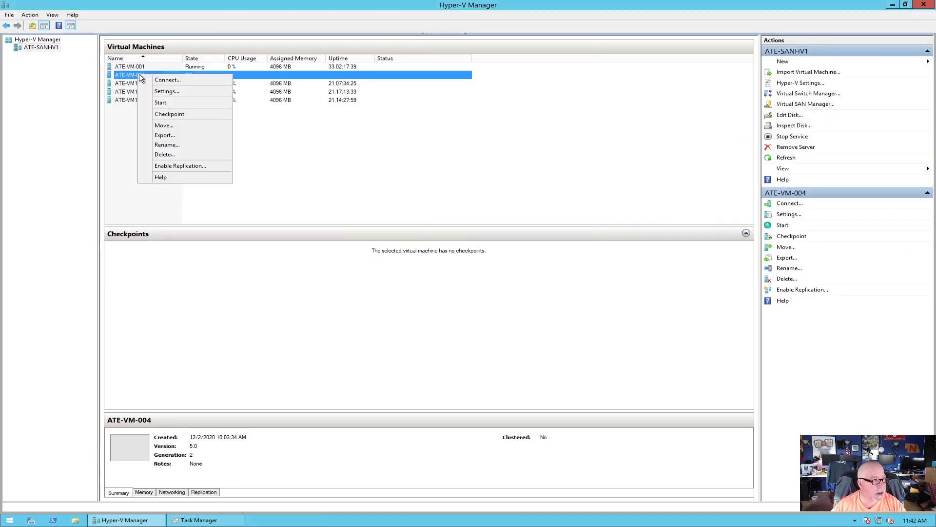
{"action": "left_click", "coordinate": [161, 92]}
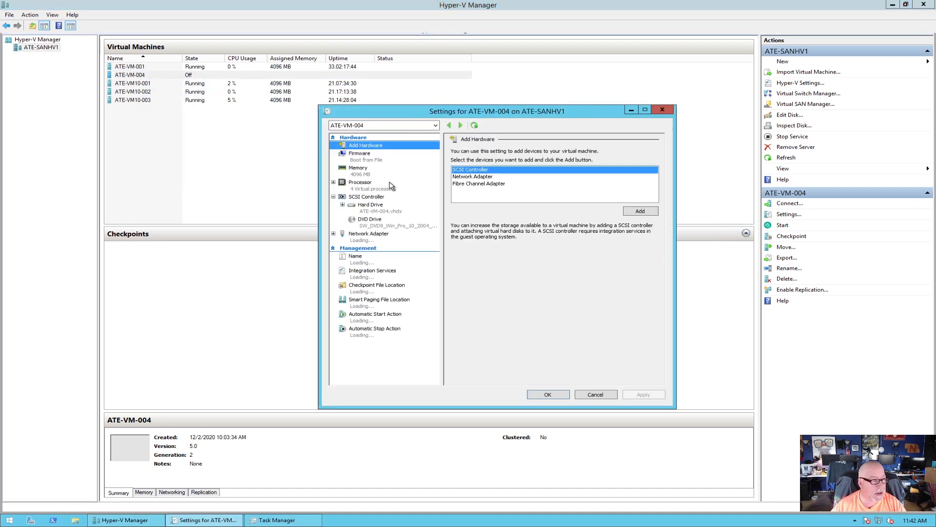
{"action": "left_click", "coordinate": [371, 263]}
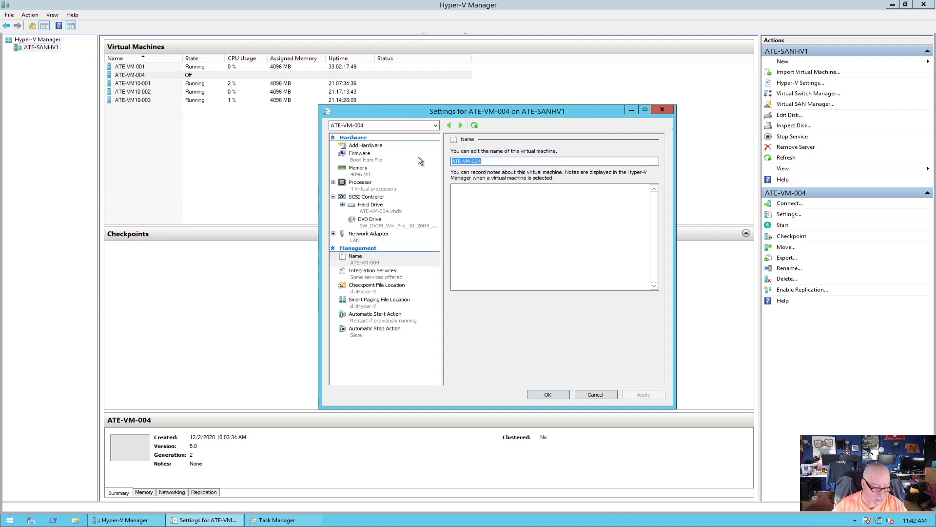
{"action": "type", "text": "W1"}
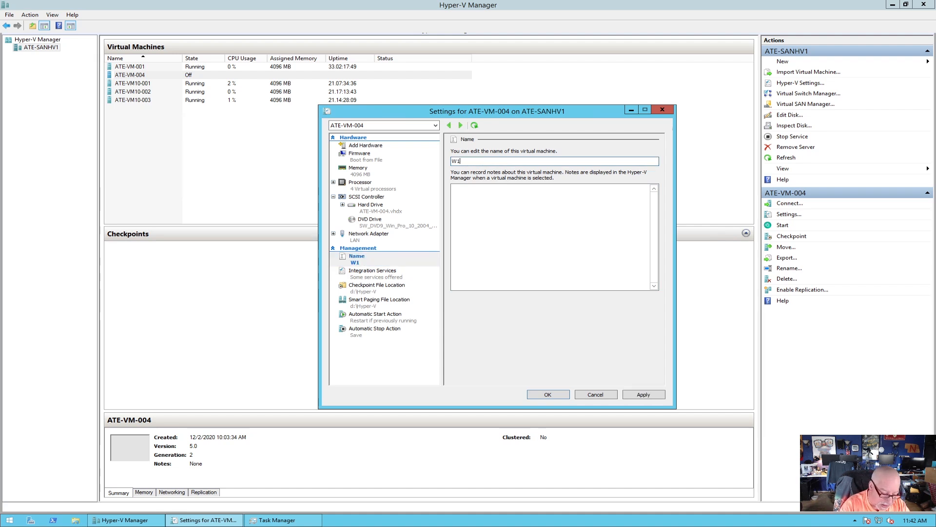
{"action": "type", "text": "0-2004-Gold"}
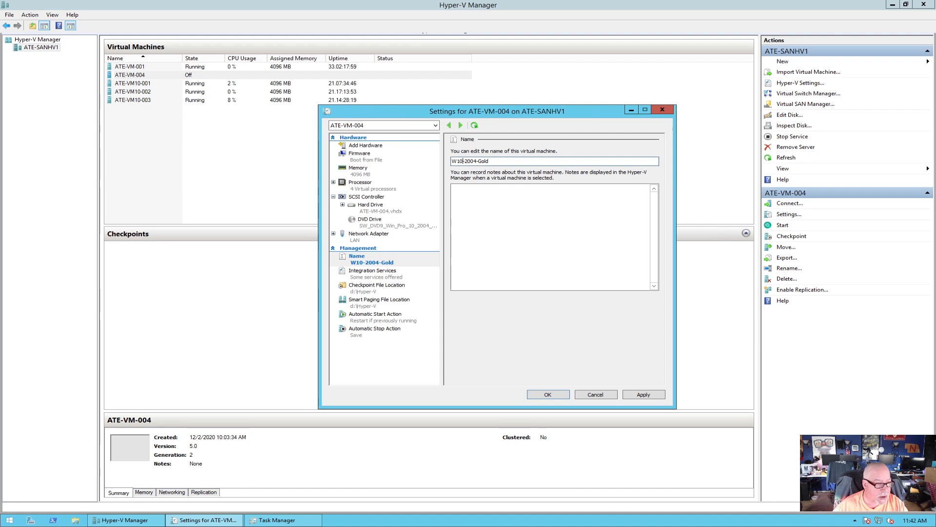
{"action": "type", "text": "P"}
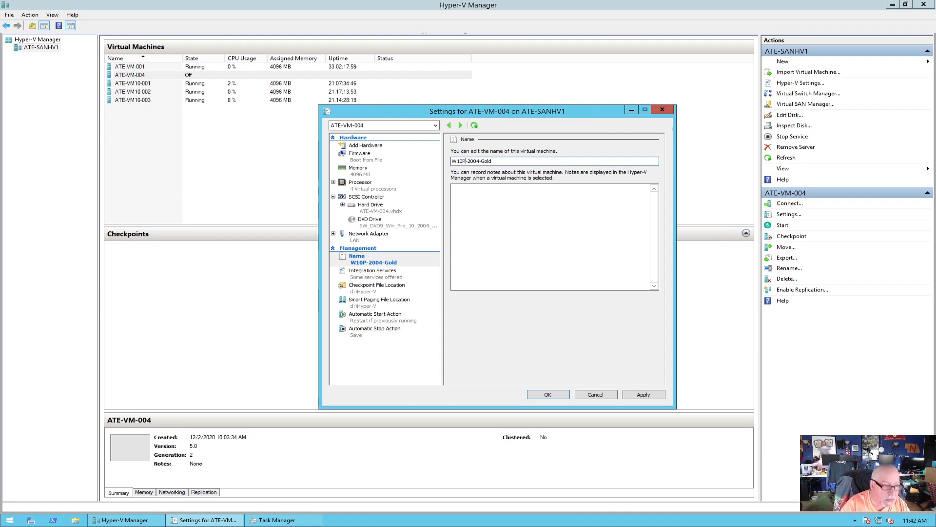
Add the notes "Windows 10 Pro ver 2004" and "Gold Image" on separate lines, and set the virtual DVD drive's media to None.
{"action": "left_click", "coordinate": [496, 187]}
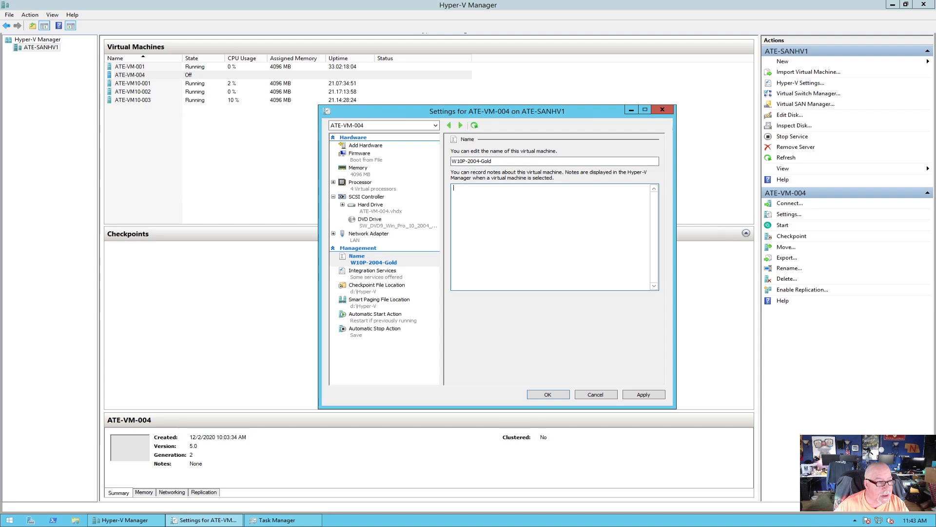
{"action": "type", "text": "Wind"}
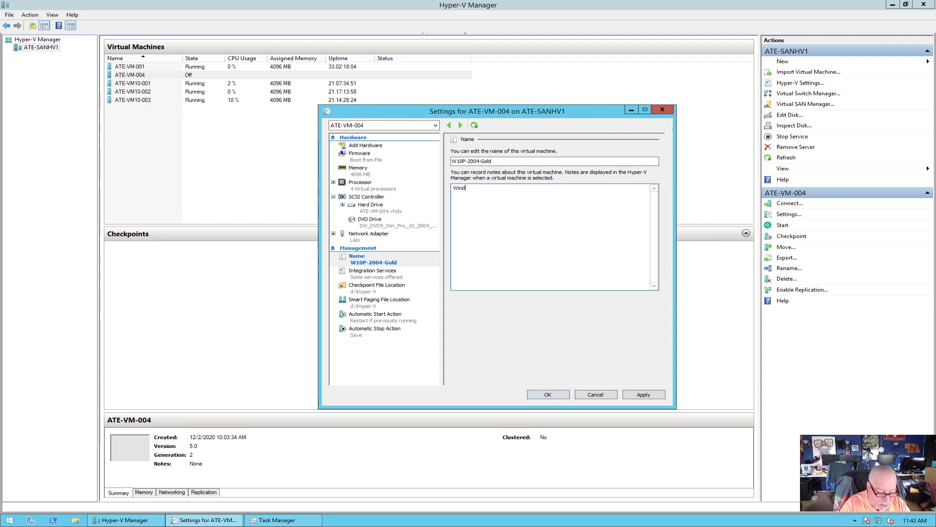
{"action": "type", "text": "ows 10 Pro"}
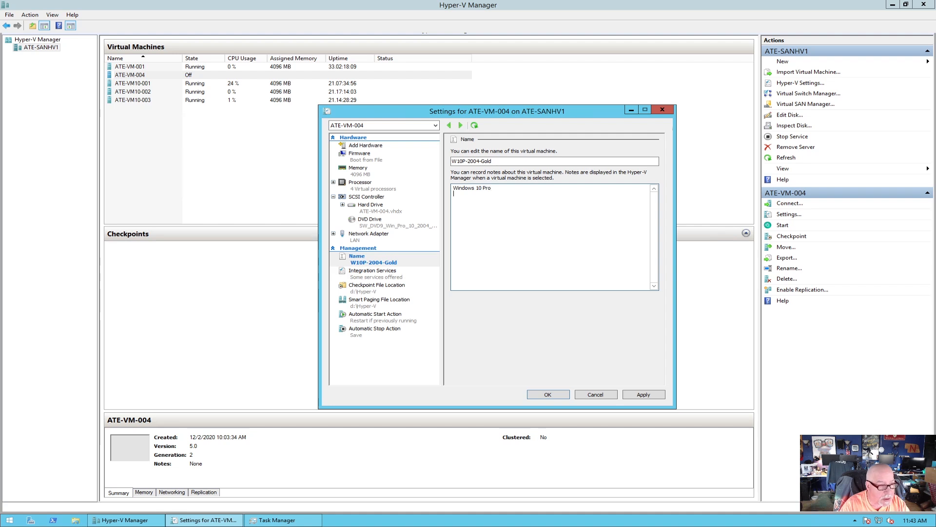
{"action": "key", "text": "BackSpace"}
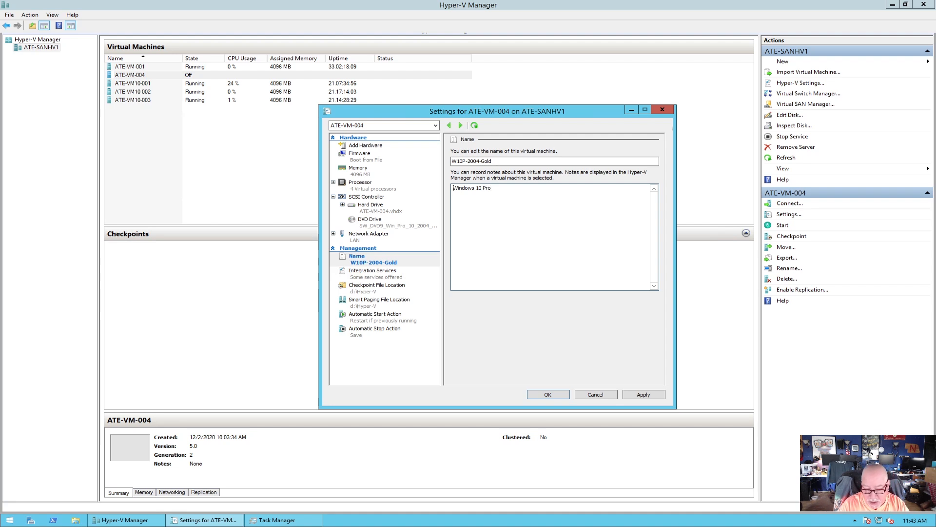
{"action": "type", "text": "ver 2004 "}
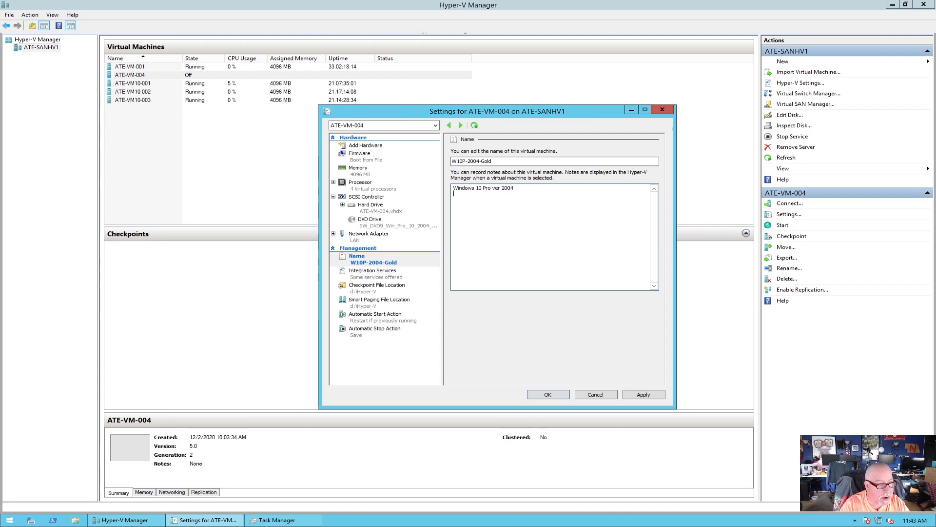
{"action": "type", "text": "Gold "}
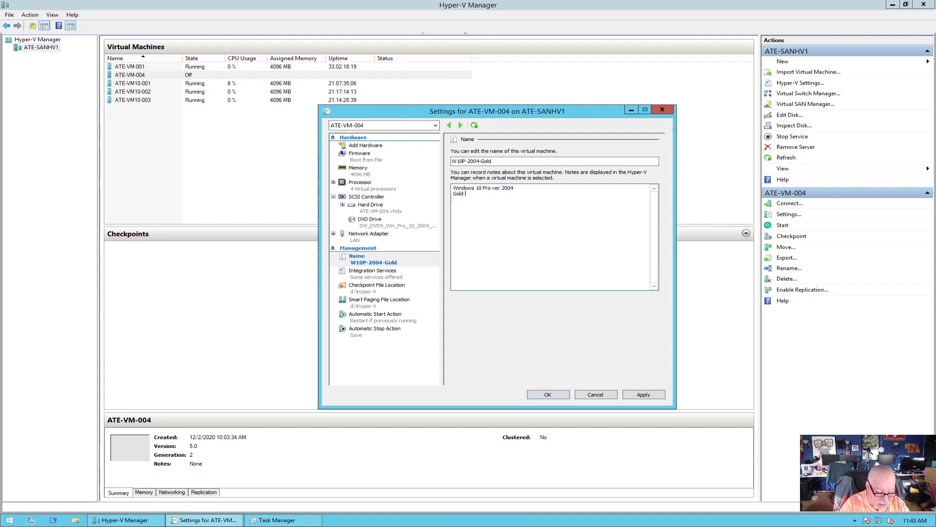
{"action": "type", "text": "Image"}
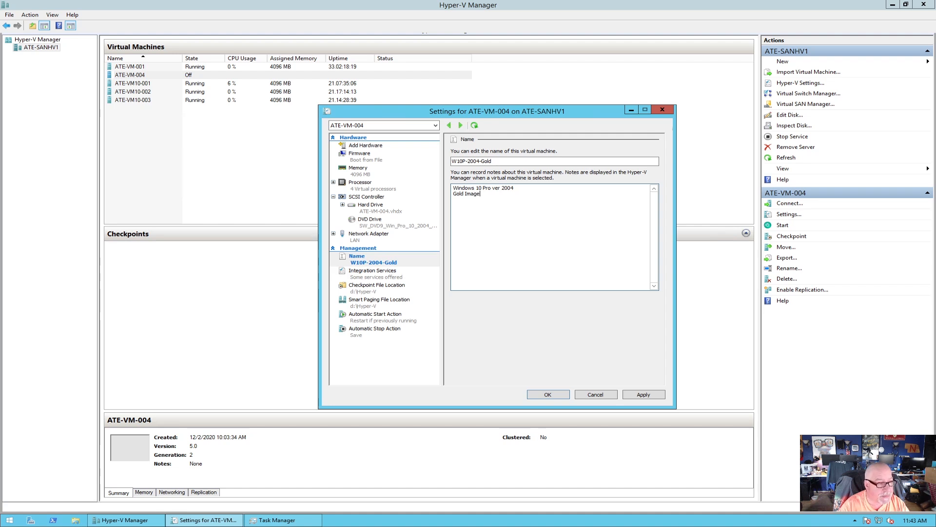
{"action": "left_click", "coordinate": [388, 222]}
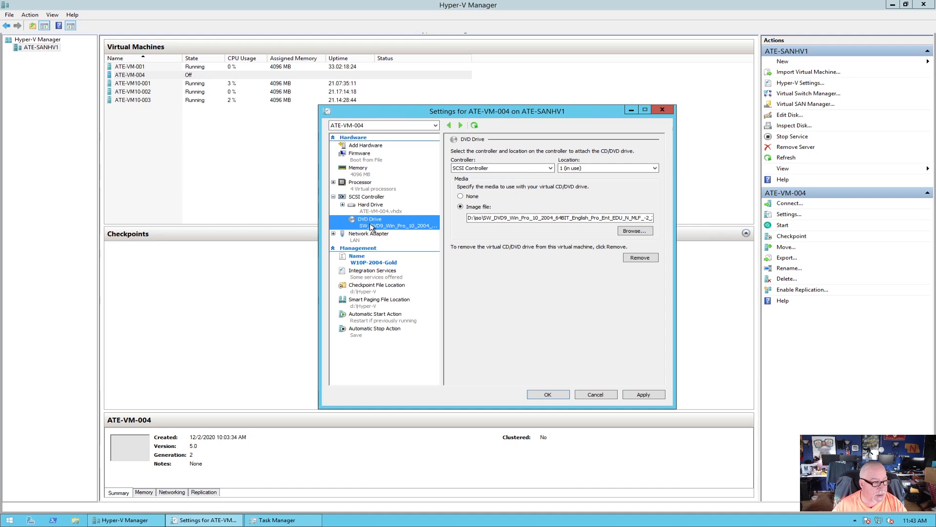
{"action": "left_click", "coordinate": [460, 196]}
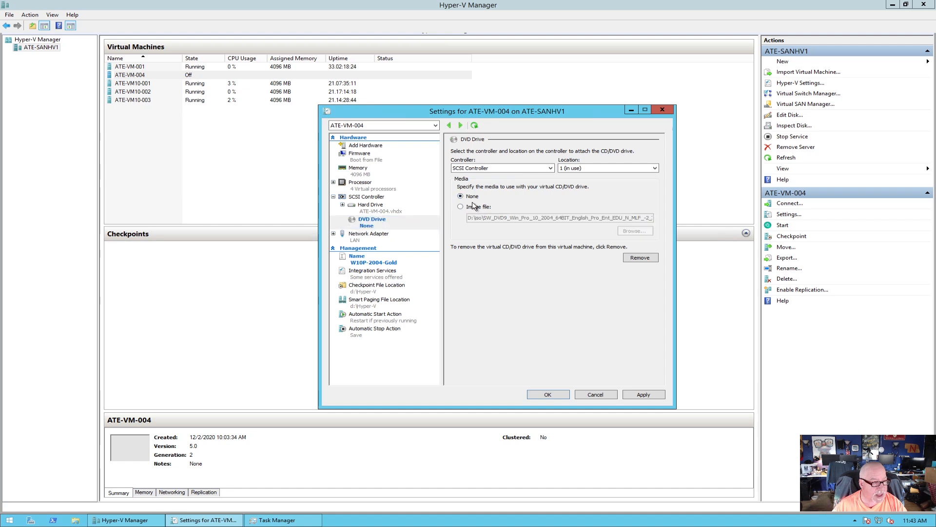
Rename the ATE-VM-004 virtual hard disk file as w10p-2004-gold, attach it as the virtual machine's hard drive, and save the settings.
{"action": "left_click", "coordinate": [386, 213]}
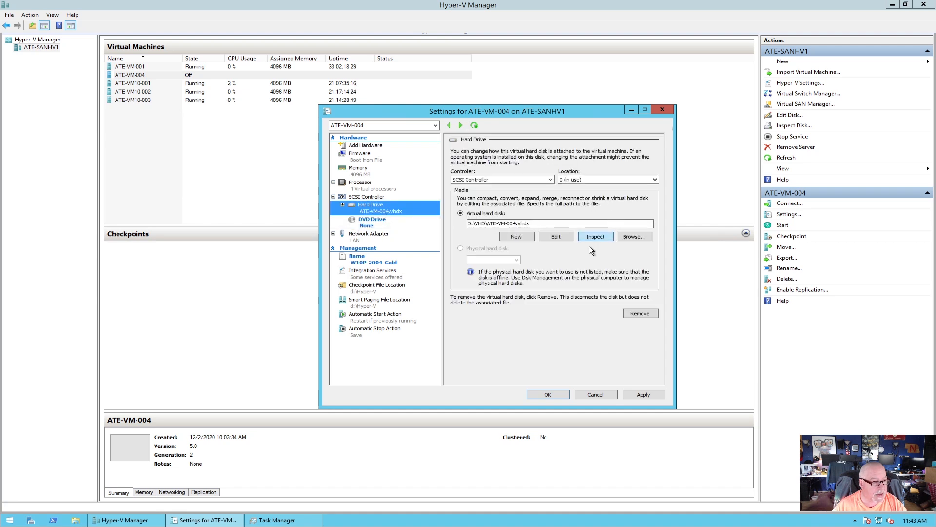
{"action": "left_click", "coordinate": [634, 237]}
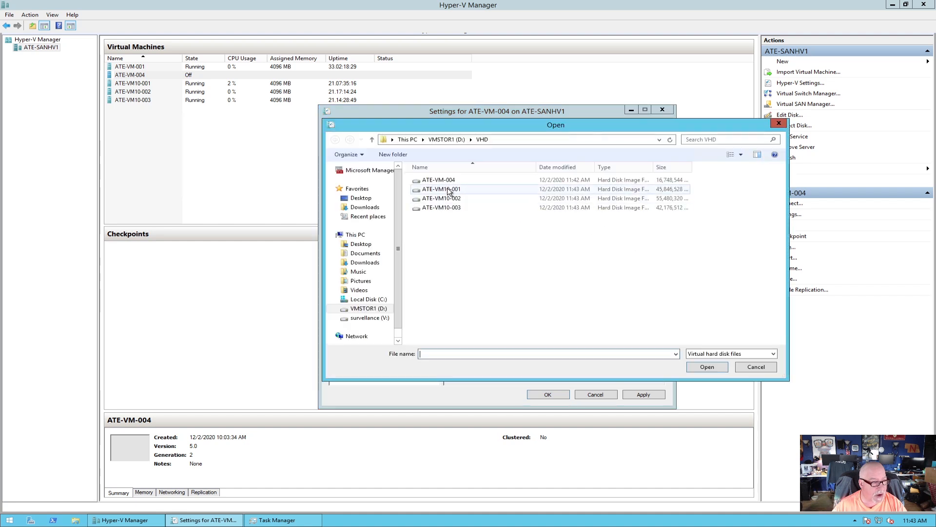
{"action": "left_click", "coordinate": [442, 181]}
{"action": "right_click", "coordinate": [442, 180]}
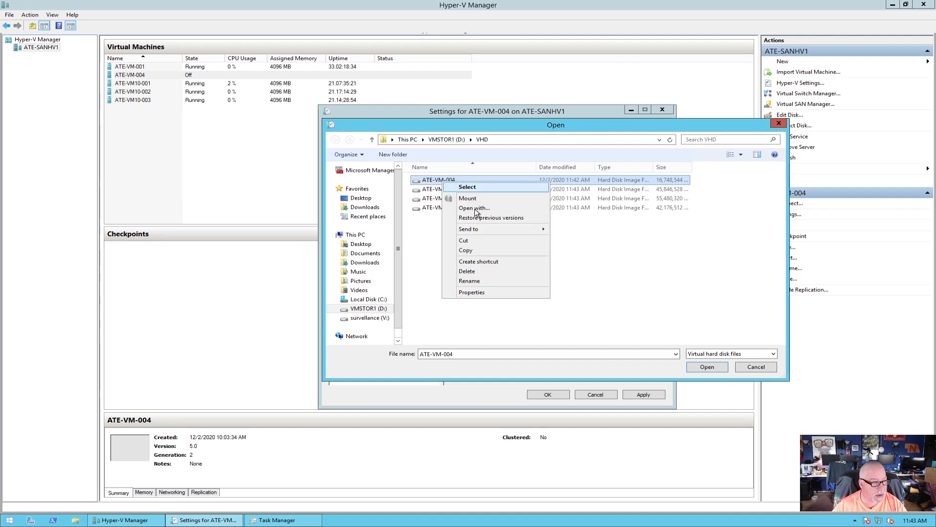
{"action": "left_click", "coordinate": [483, 281]}
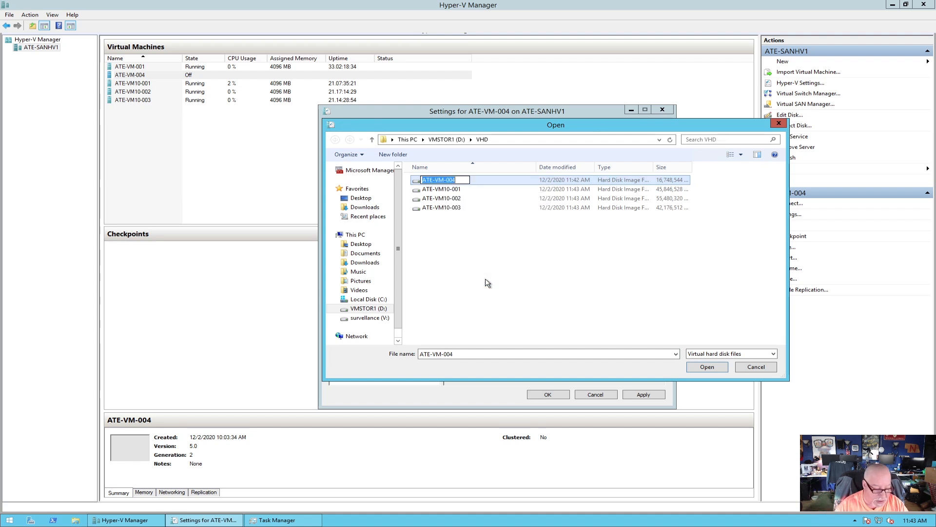
{"action": "type", "text": "w10p"}
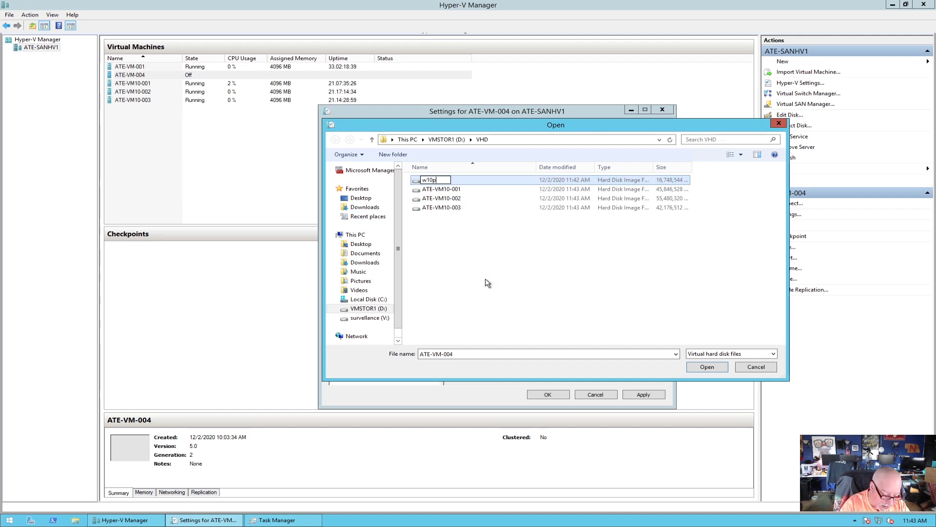
{"action": "type", "text": "-2004-"}
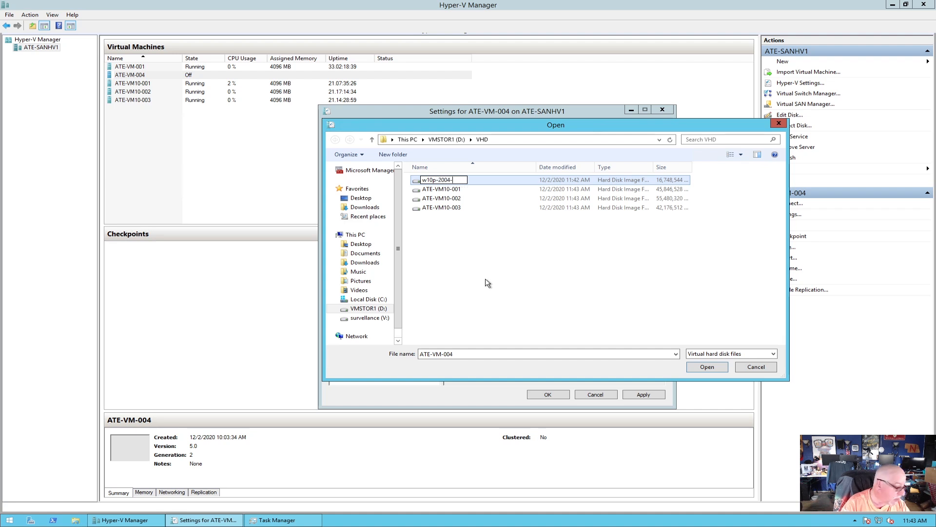
{"action": "type", "text": "gold"}
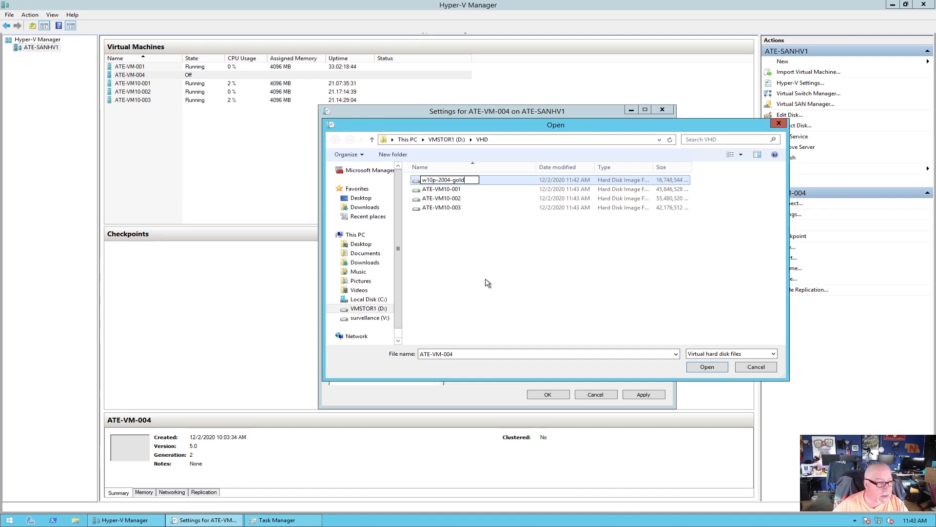
{"action": "key", "text": "Return"}
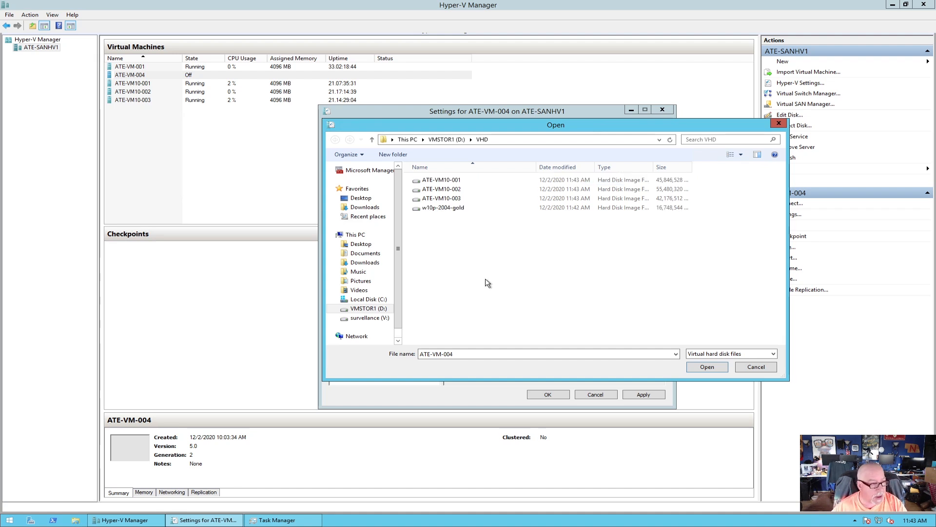
{"action": "double_click", "coordinate": [451, 208]}
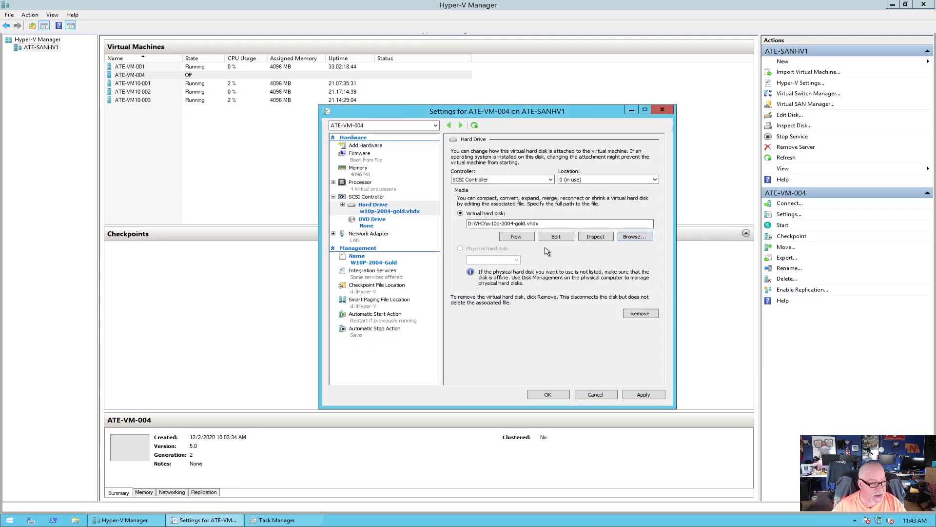
{"action": "left_click", "coordinate": [548, 394]}
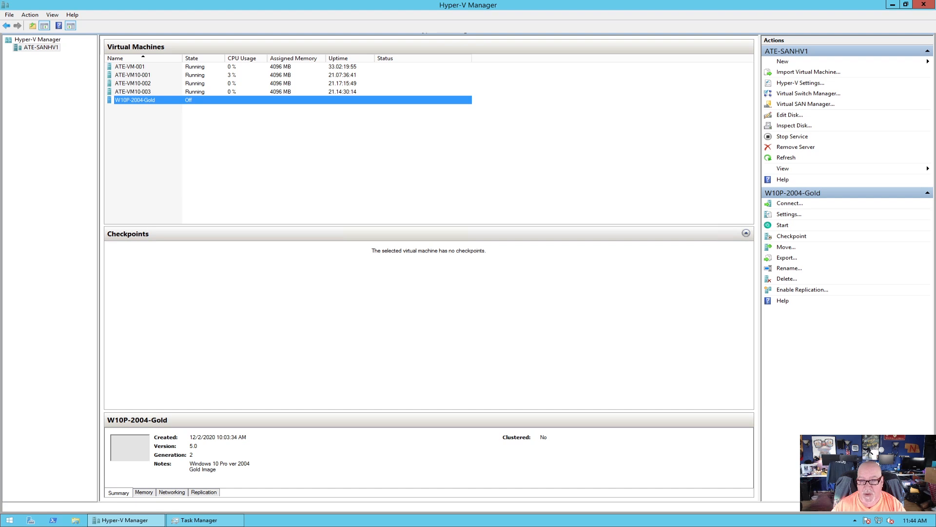
Export the W10P-2004-Gold virtual machine to the D:\export folder.
{"action": "right_click", "coordinate": [137, 103]}
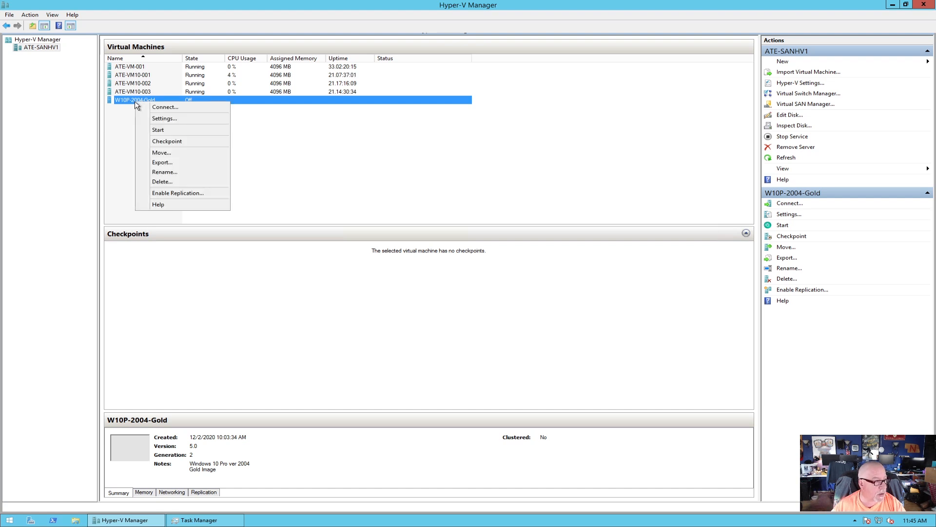
{"action": "left_click", "coordinate": [167, 164]}
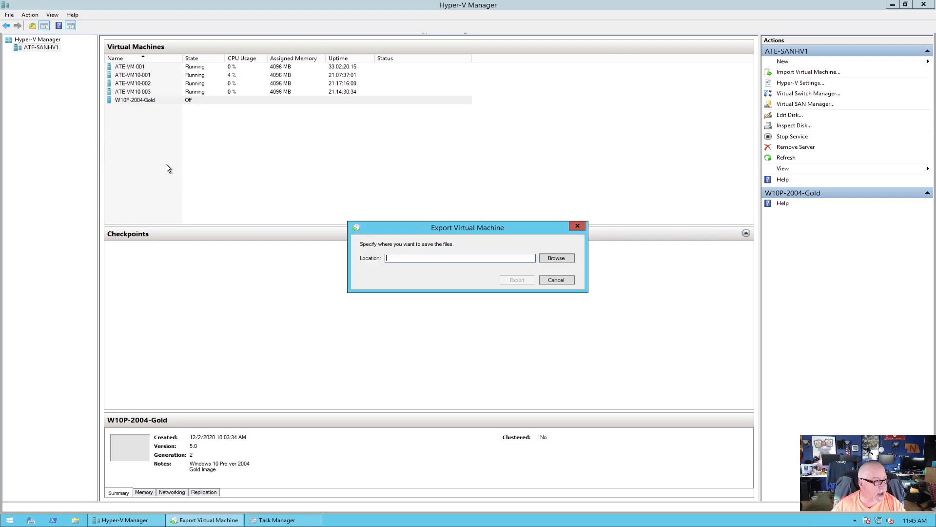
{"action": "left_click", "coordinate": [556, 258]}
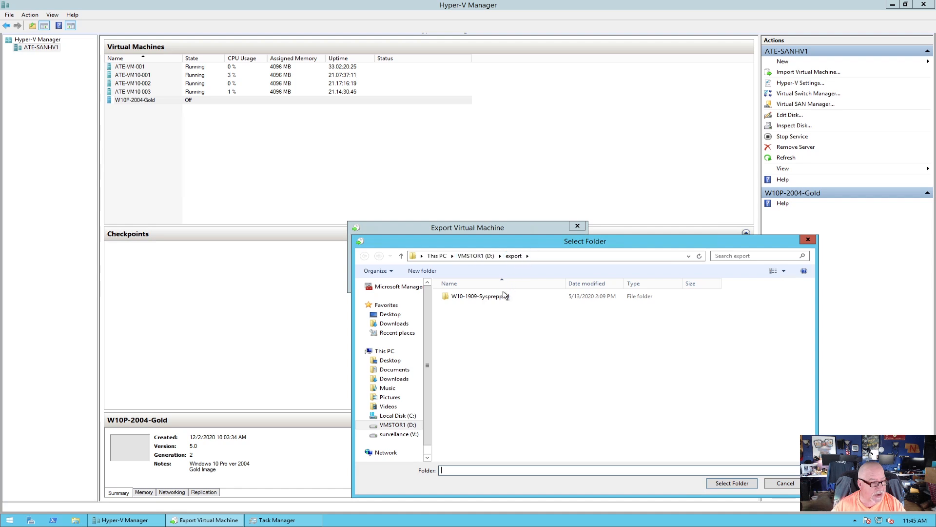
{"action": "left_click", "coordinate": [732, 483]}
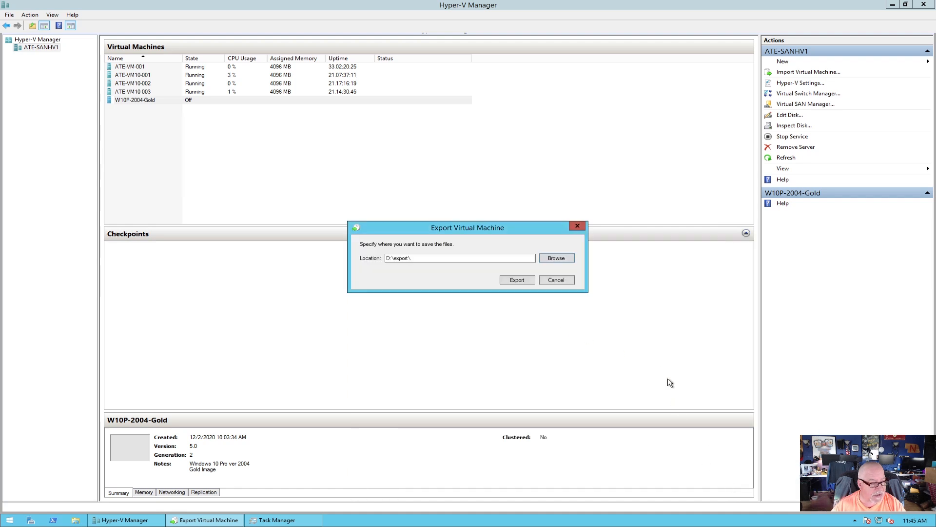
{"action": "left_click", "coordinate": [516, 280]}
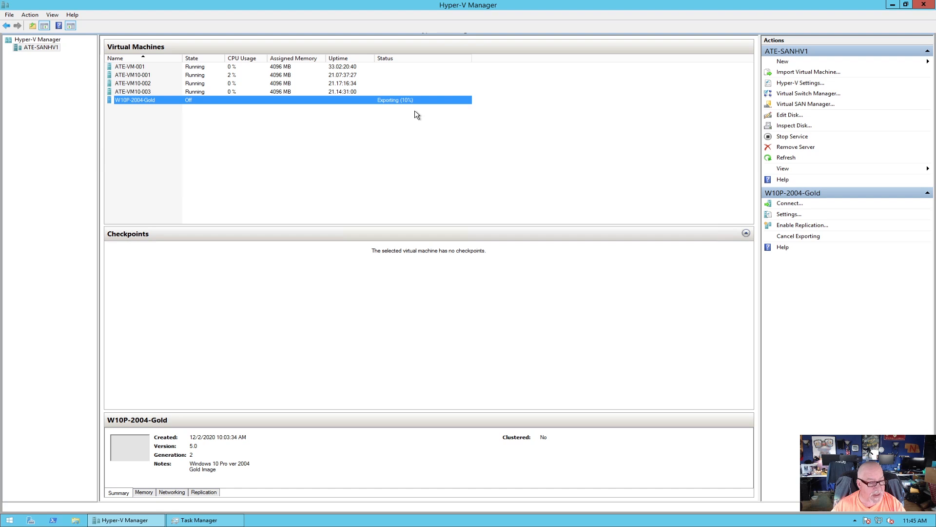
Switch to Task Manager and check the host's CPU and memory performance during the export.
{"action": "key", "text": "alt+Tab"}
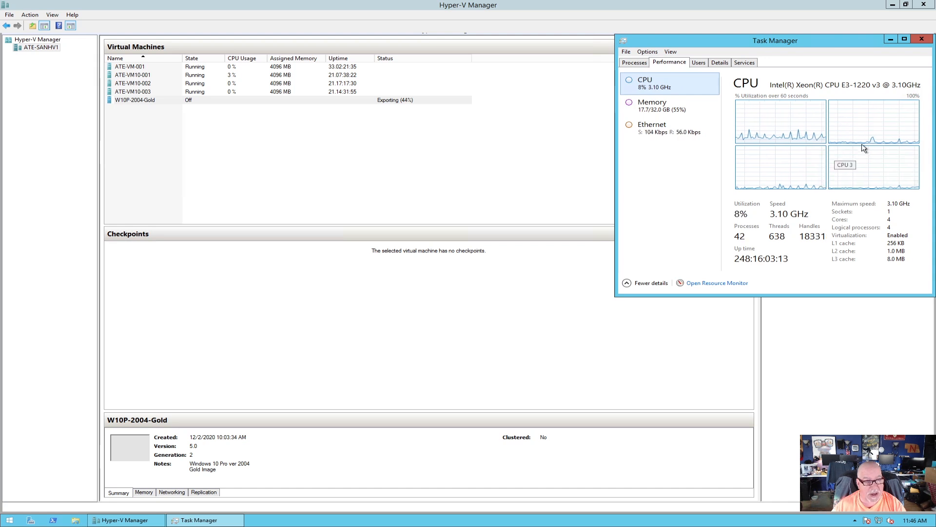
{"action": "left_click", "coordinate": [653, 108]}
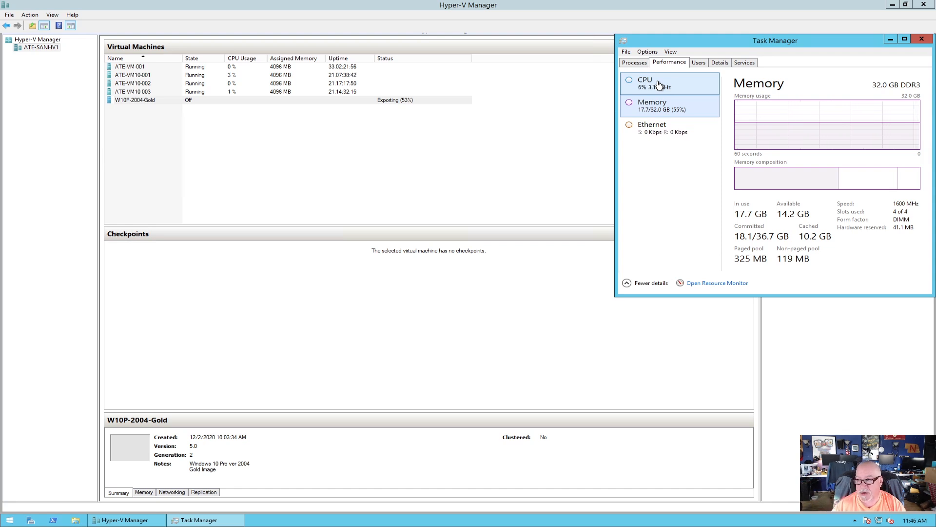
{"action": "left_click", "coordinate": [658, 85]}
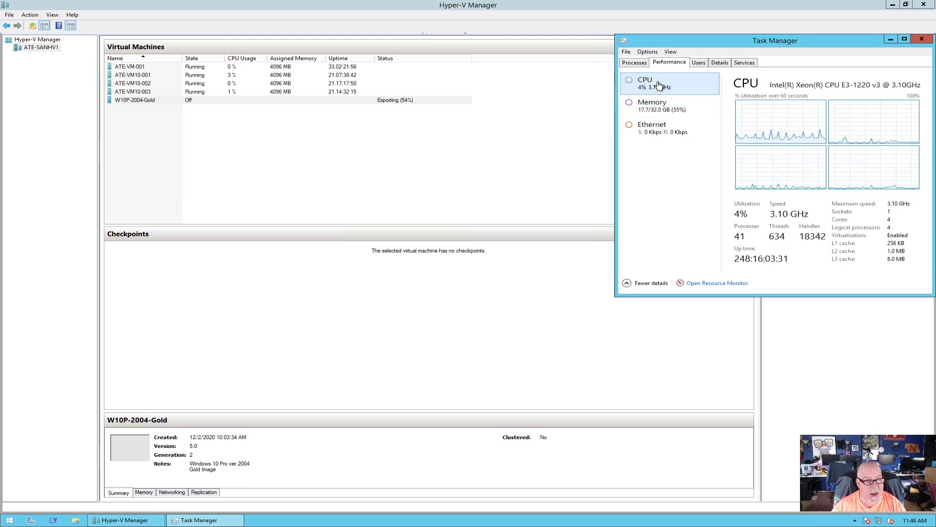
{"action": "left_click", "coordinate": [662, 108]}
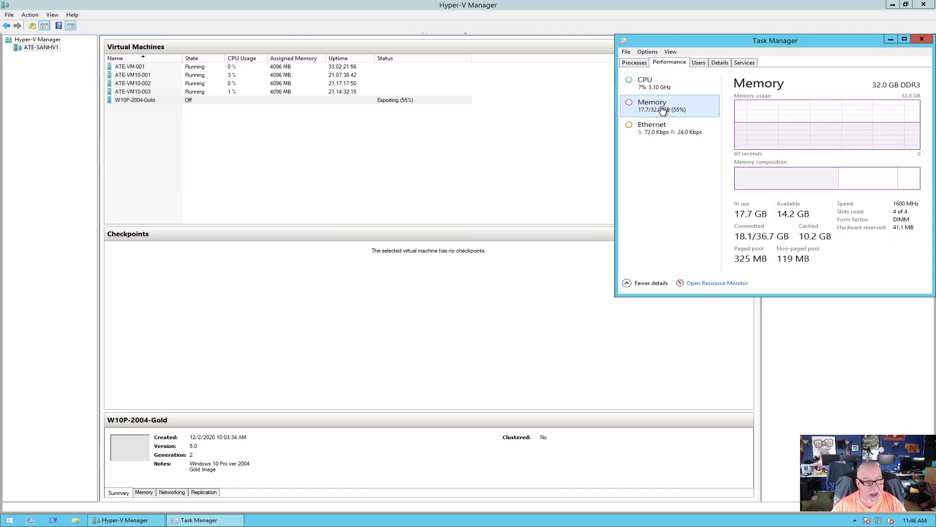
{"action": "left_click", "coordinate": [664, 87]}
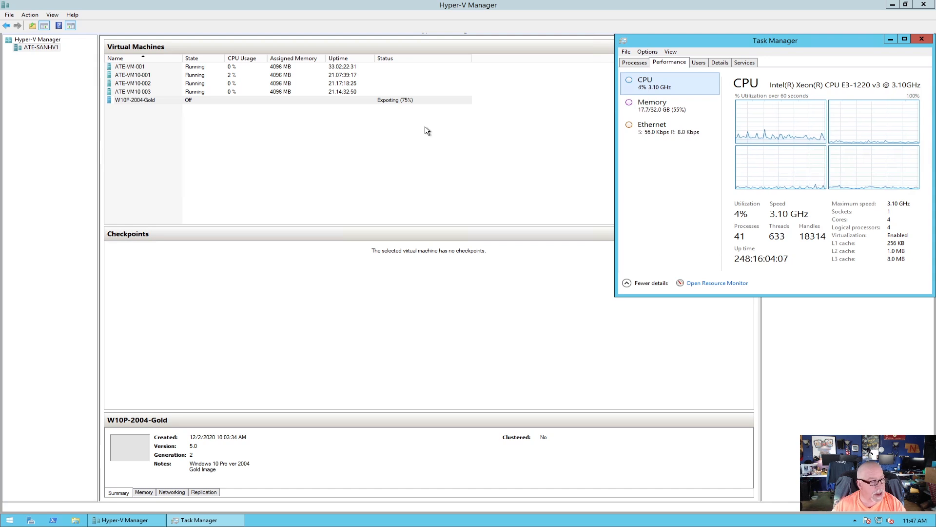
Switch to File Explorer and open the export folder on the VMSTOR1 (D:) drive.
{"action": "left_click", "coordinate": [76, 520]}
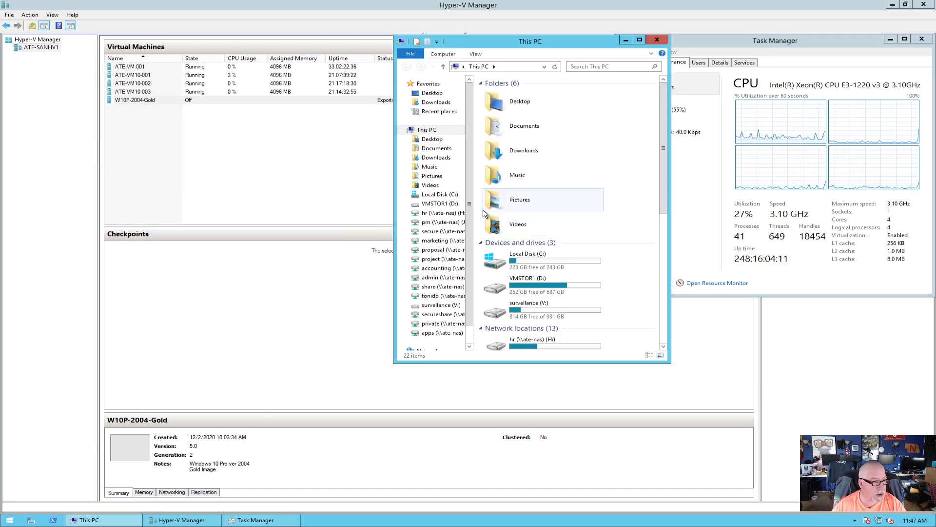
{"action": "left_click", "coordinate": [439, 203]}
{"action": "double_click", "coordinate": [509, 95]}
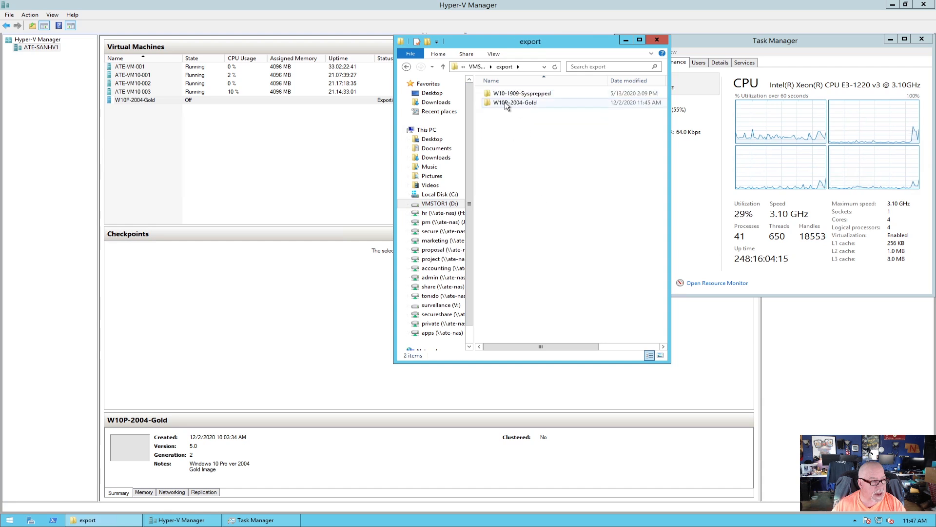
{"action": "left_click_drag", "start_coordinate": [562, 46], "coordinate": [441, 147]}
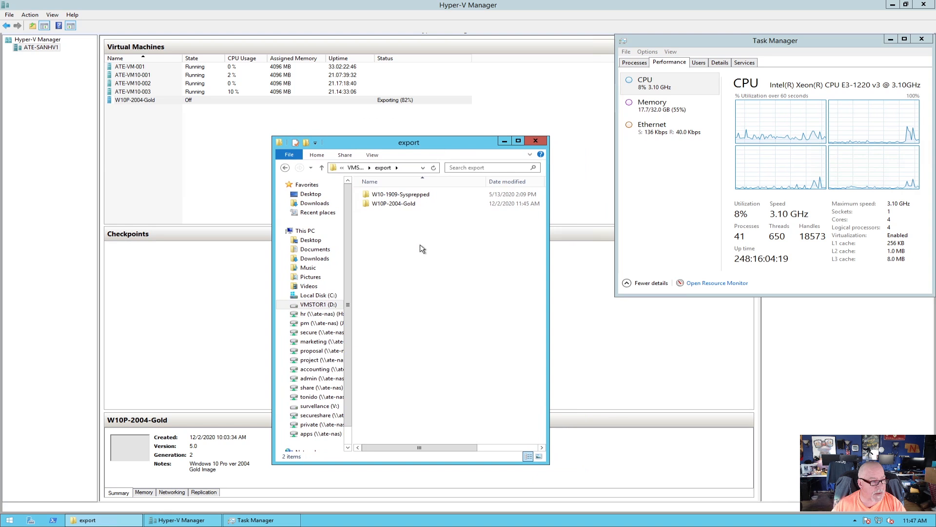
Examine the Virtual Hard Disks, Virtual Machines and Snapshots folders inside the existing W10-1909-Sysprepped export.
{"action": "double_click", "coordinate": [396, 195]}
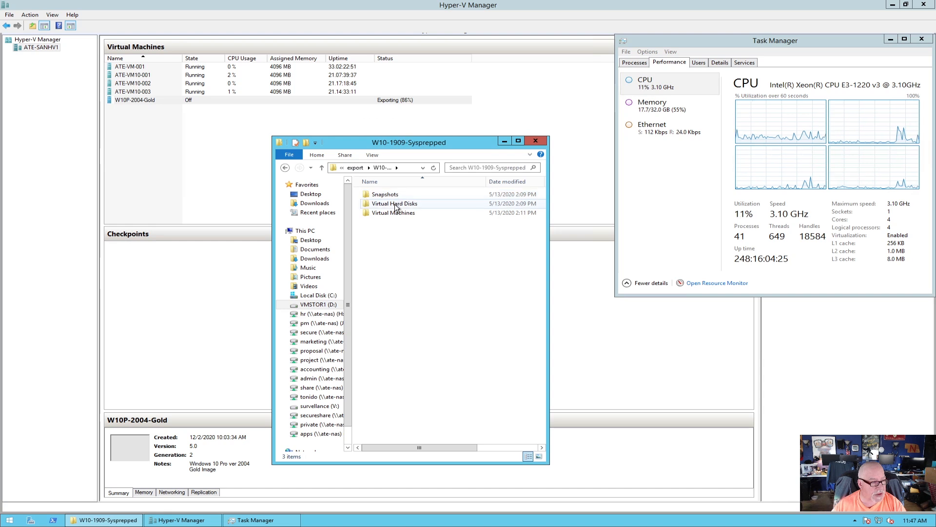
{"action": "double_click", "coordinate": [395, 204]}
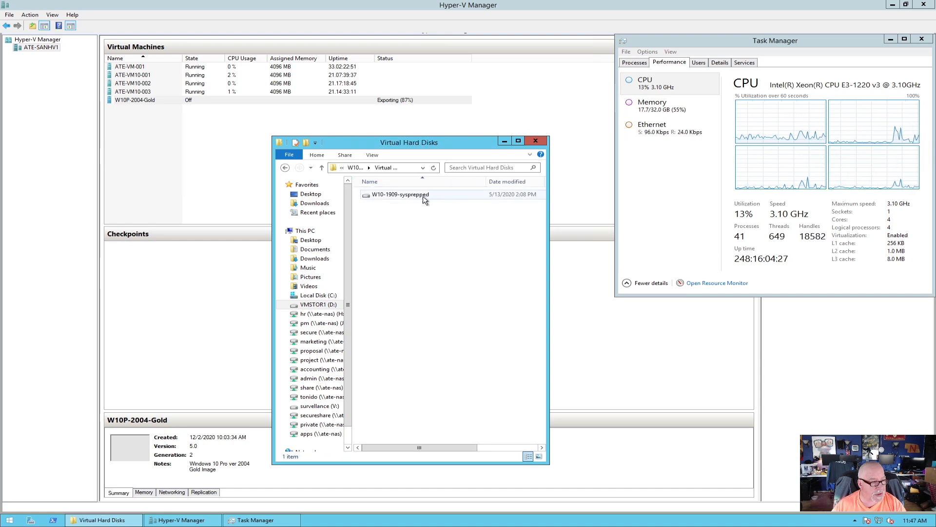
{"action": "left_click", "coordinate": [285, 168]}
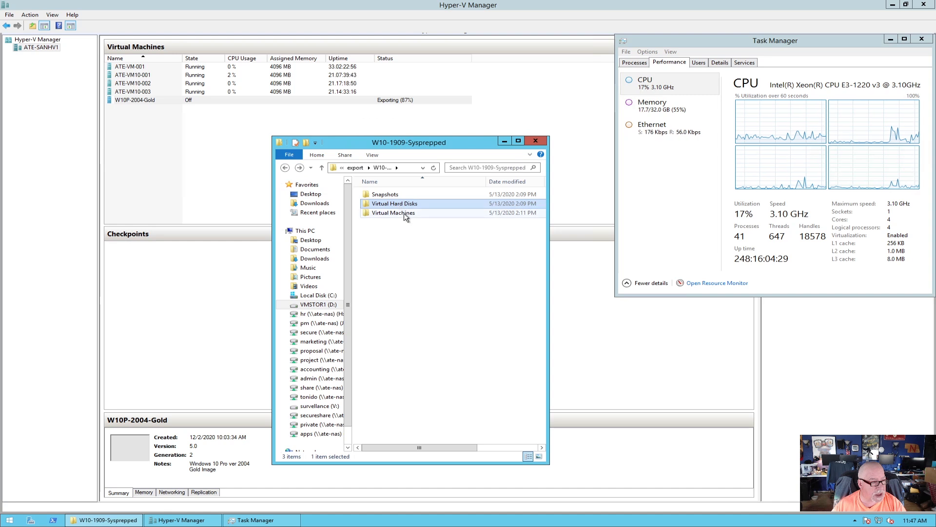
{"action": "double_click", "coordinate": [396, 214]}
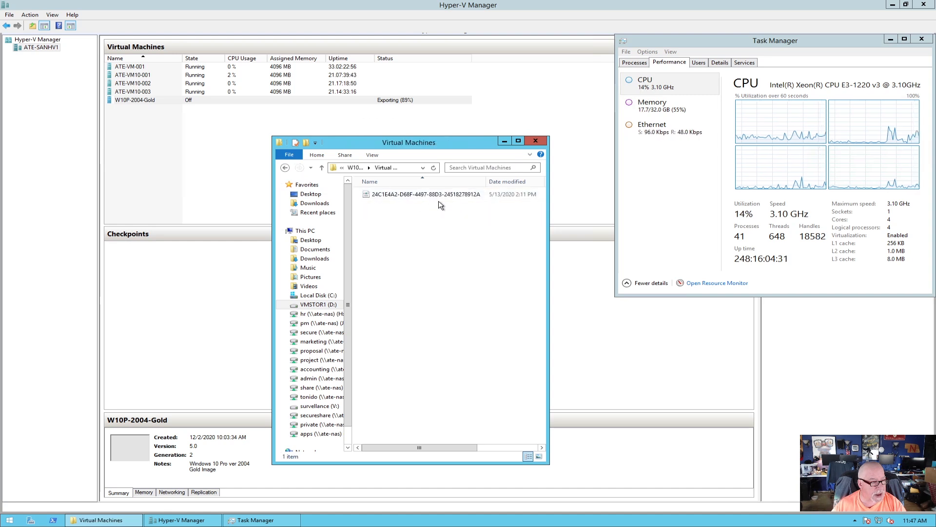
{"action": "left_click", "coordinate": [286, 168]}
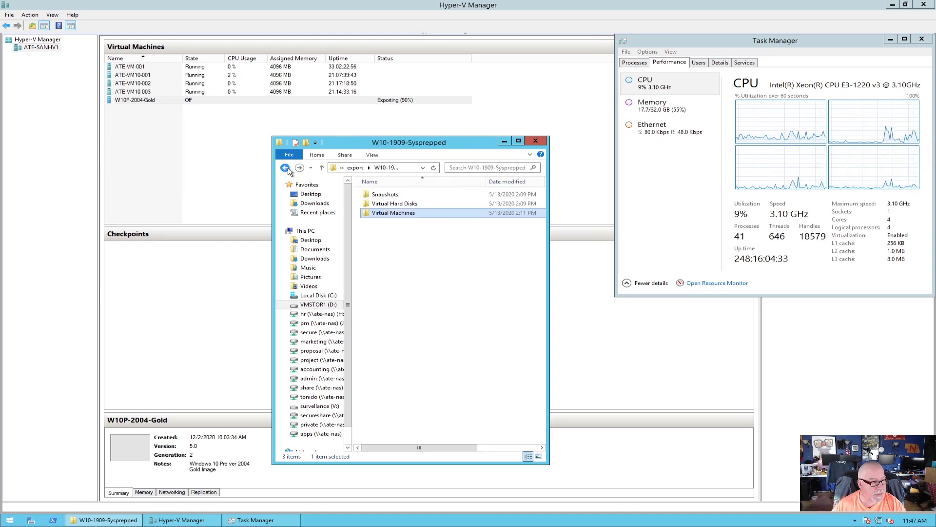
{"action": "double_click", "coordinate": [385, 195]}
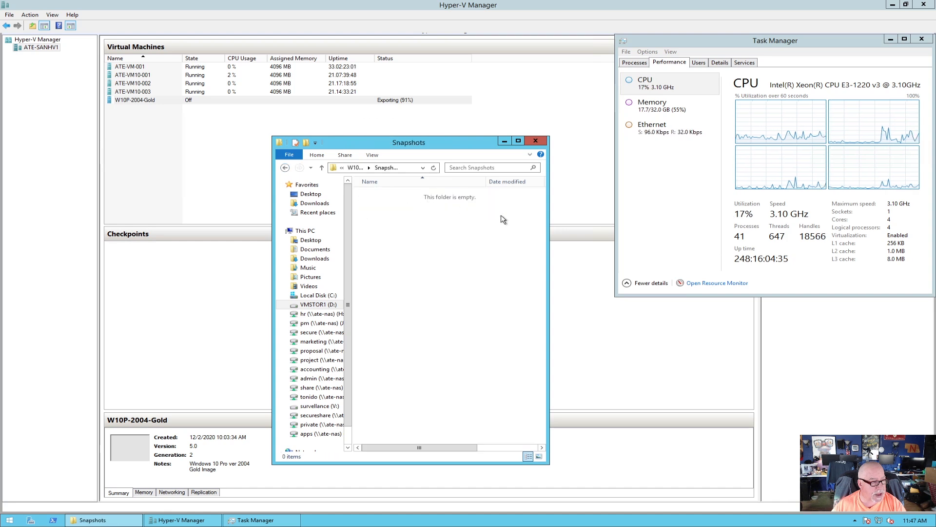
{"action": "left_click", "coordinate": [286, 168]}
{"action": "left_click", "coordinate": [285, 167]}
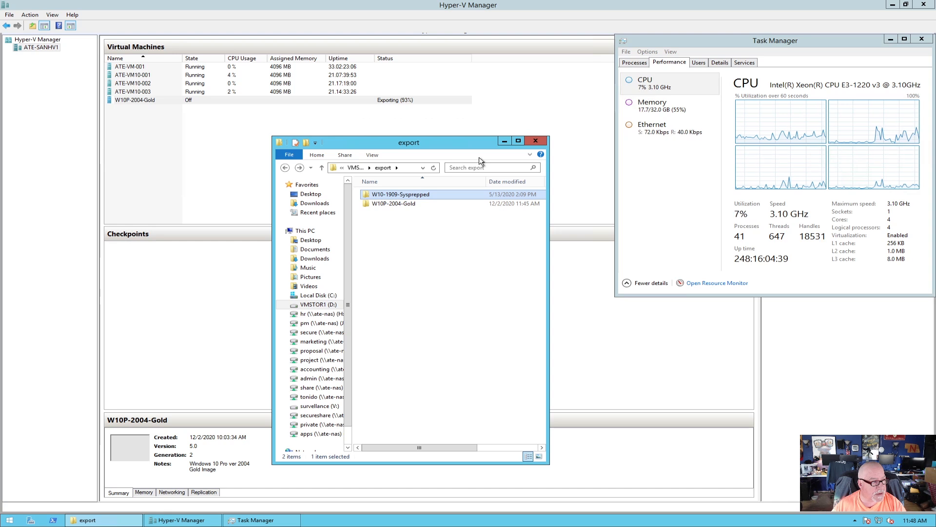
Check the contents of the Snapshots, Virtual Hard Disks and Virtual Machines folders in the W10P-2004-Gold export.
{"action": "mouse_move", "coordinate": [405, 207]}
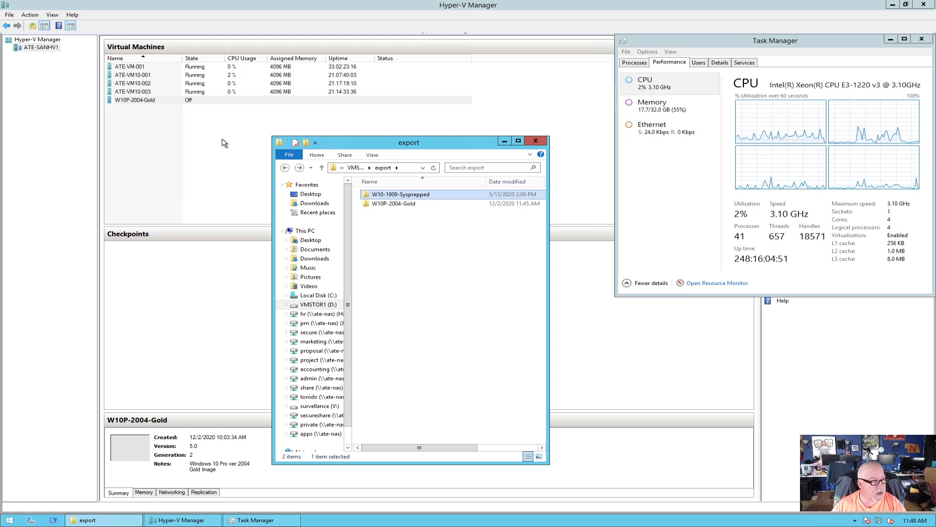
{"action": "double_click", "coordinate": [399, 204]}
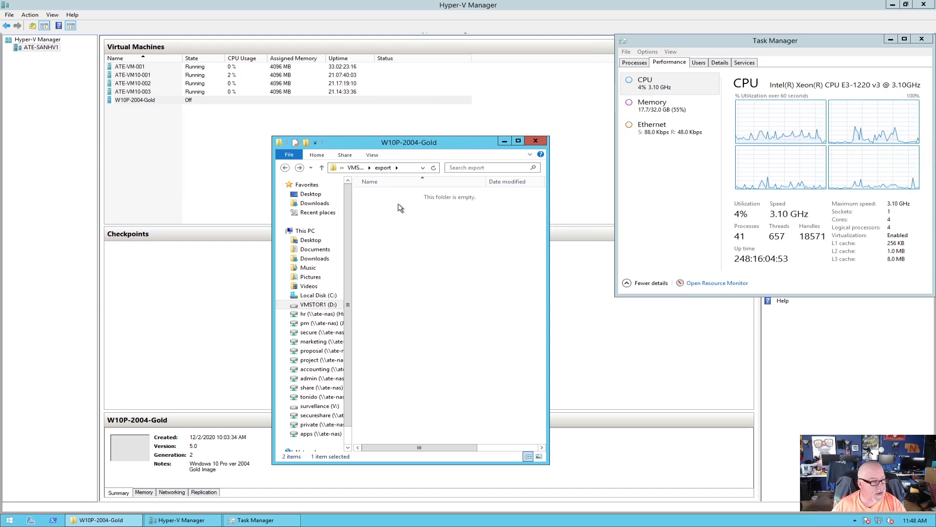
{"action": "double_click", "coordinate": [388, 195]}
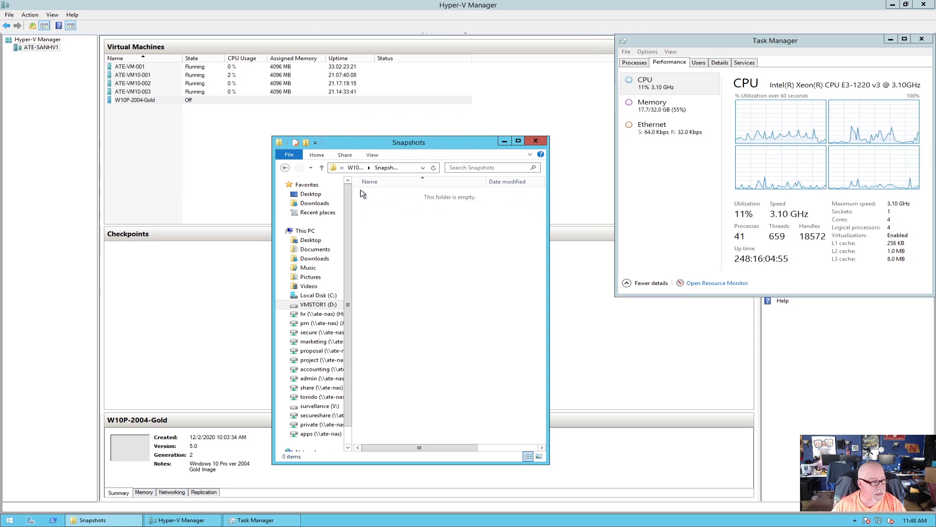
{"action": "left_click", "coordinate": [286, 168]}
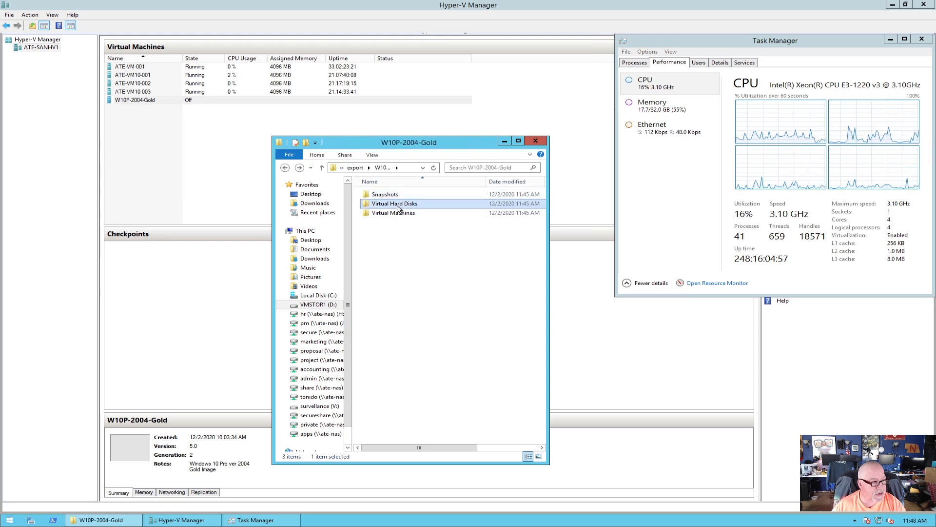
{"action": "double_click", "coordinate": [398, 205]}
{"action": "left_click", "coordinate": [285, 168]}
{"action": "left_click", "coordinate": [411, 214]}
{"action": "double_click", "coordinate": [411, 214]}
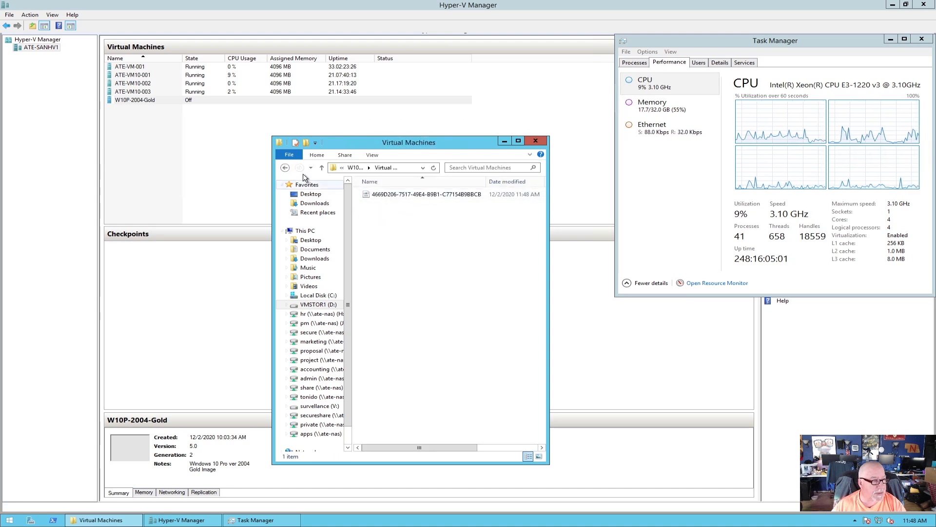
{"action": "left_click", "coordinate": [285, 168]}
{"action": "double_click", "coordinate": [398, 204]}
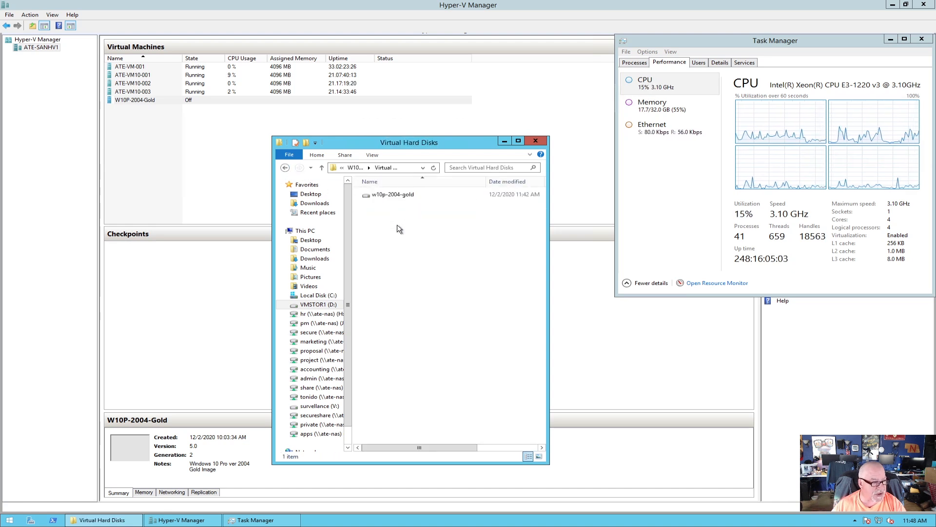
{"action": "left_click", "coordinate": [285, 168]}
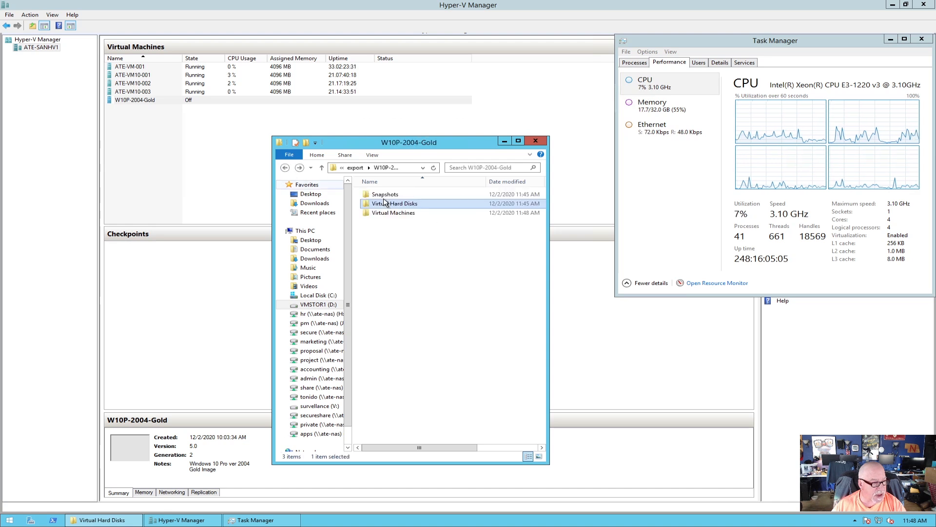
{"action": "double_click", "coordinate": [403, 215]}
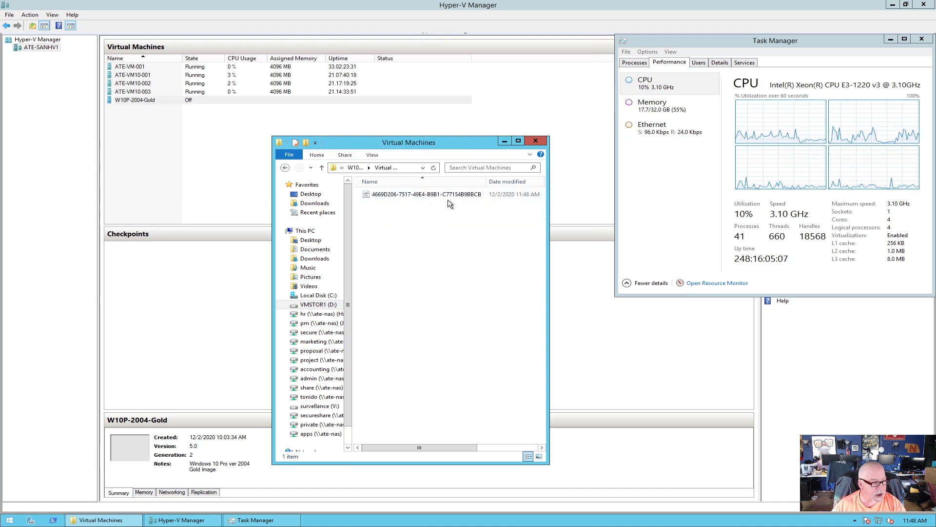
{"action": "left_click", "coordinate": [286, 168]}
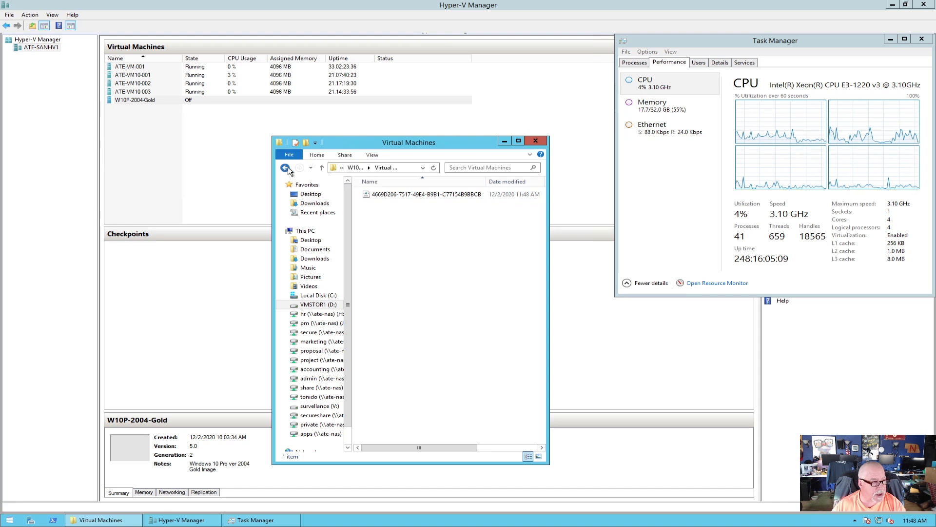
Switch to Hyper-V Manager and delete the W10P-2004-Gold virtual machine from the host.
{"action": "right_click", "coordinate": [137, 101]}
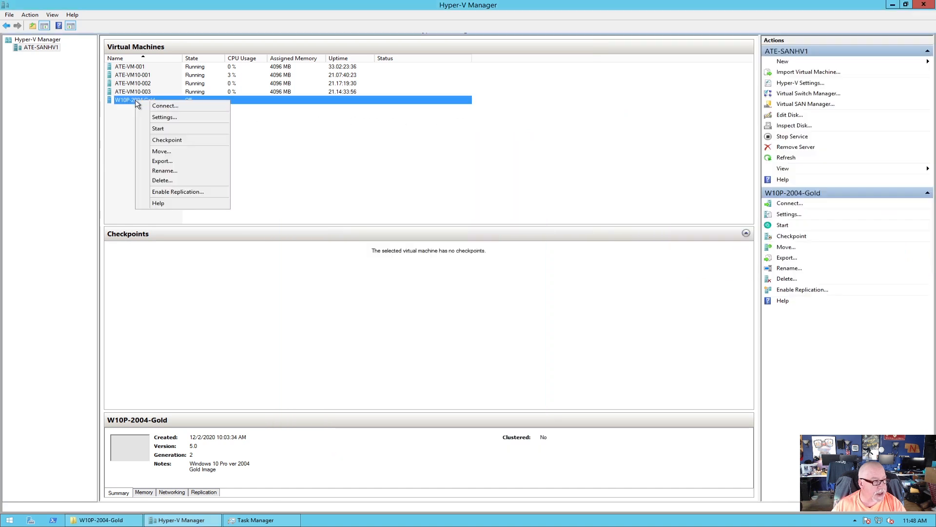
{"action": "left_click", "coordinate": [166, 180]}
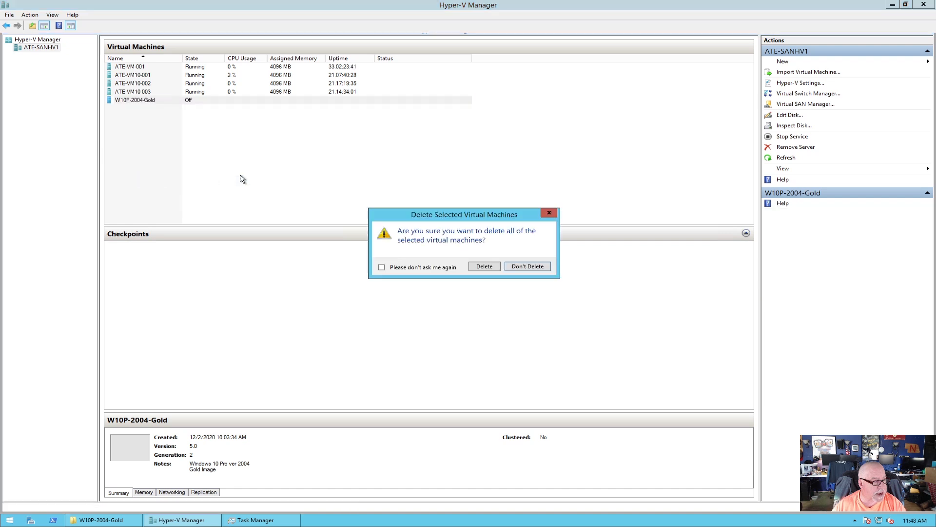
{"action": "left_click", "coordinate": [490, 266]}
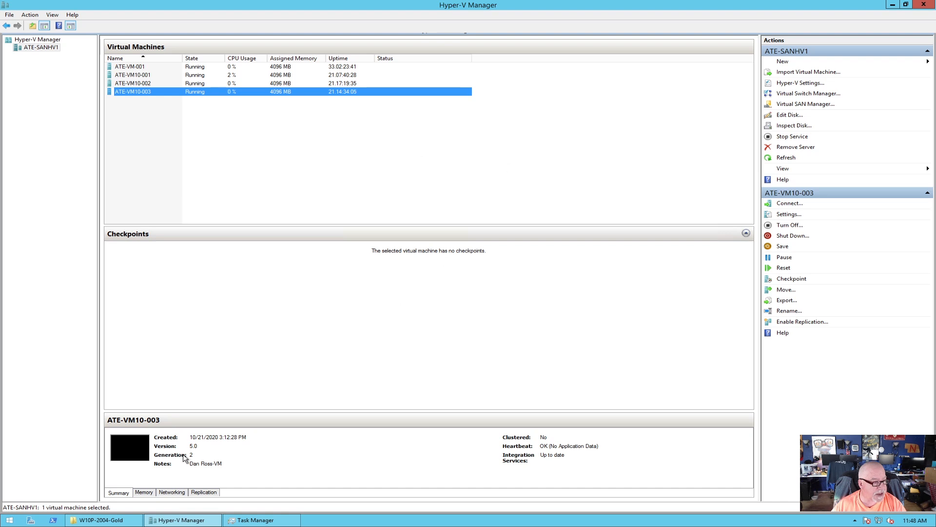
Switch to File Explorer and inspect the configuration files in D:\Hyper-V\Virtual Machines.
{"action": "left_click", "coordinate": [121, 521]}
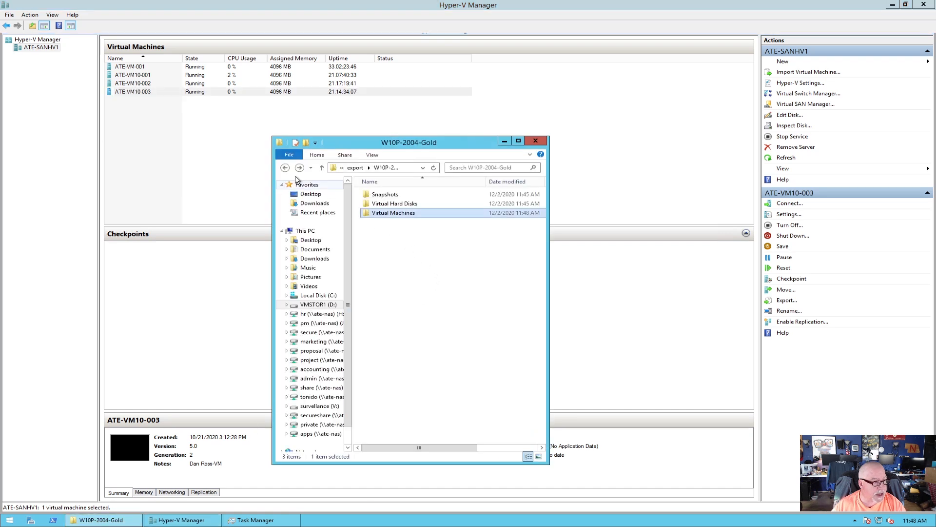
{"action": "left_click", "coordinate": [285, 168]}
{"action": "left_click", "coordinate": [285, 167]}
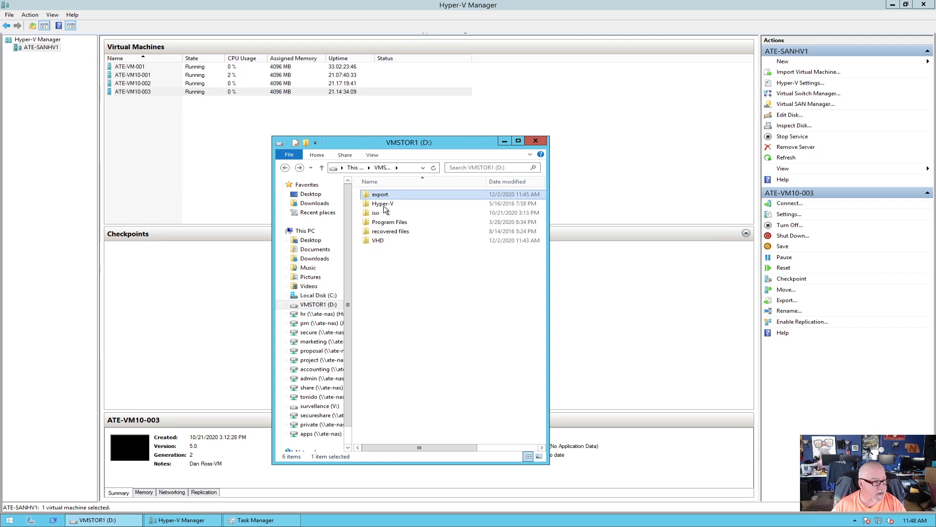
{"action": "double_click", "coordinate": [394, 205]}
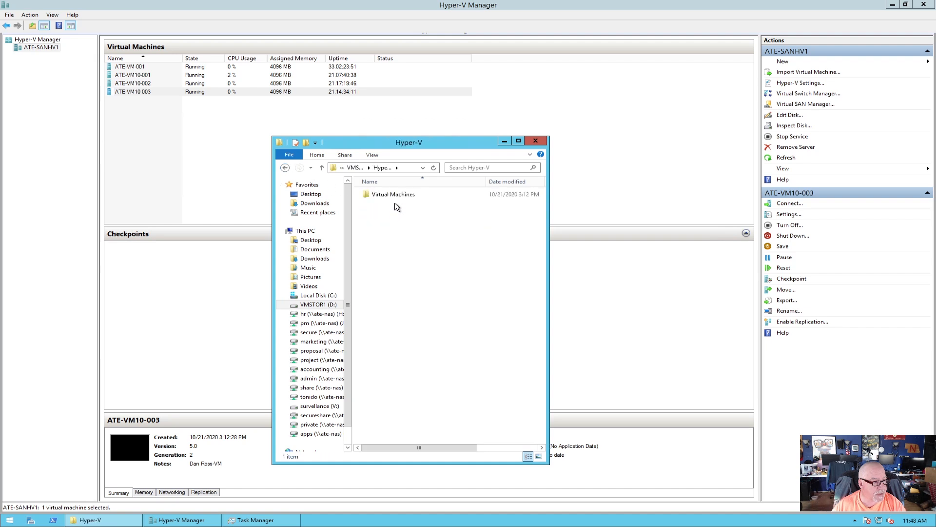
{"action": "double_click", "coordinate": [393, 196]}
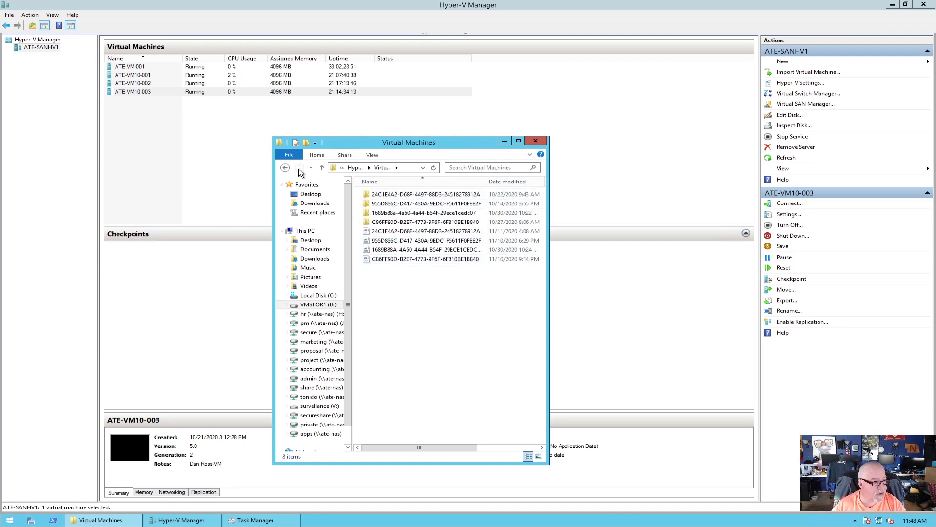
{"action": "left_click", "coordinate": [285, 168]}
{"action": "left_click", "coordinate": [285, 168]}
Delete the w10p-2004-gold virtual hard disk file from the D:\VHD folder and close File Explorer.
{"action": "double_click", "coordinate": [389, 241]}
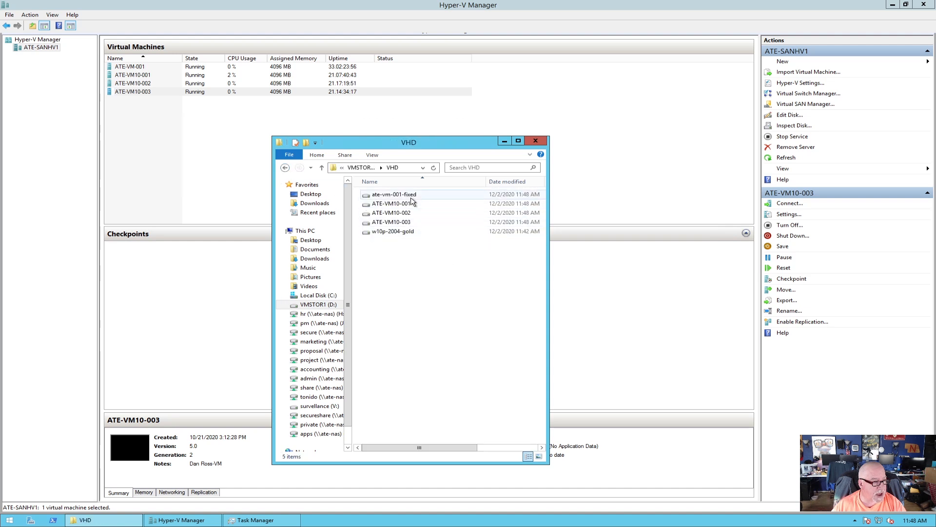
{"action": "mouse_move", "coordinate": [395, 236]}
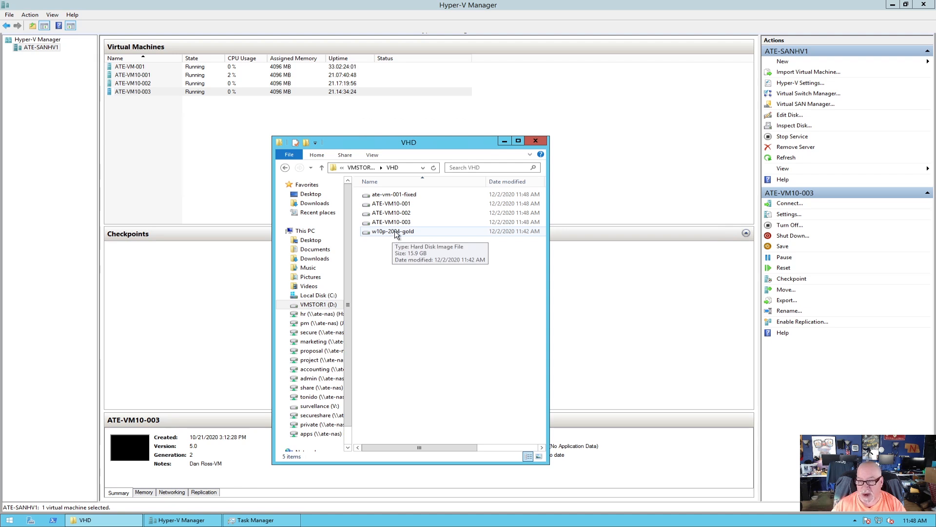
{"action": "left_click", "coordinate": [514, 448]}
{"action": "left_click", "coordinate": [395, 451]}
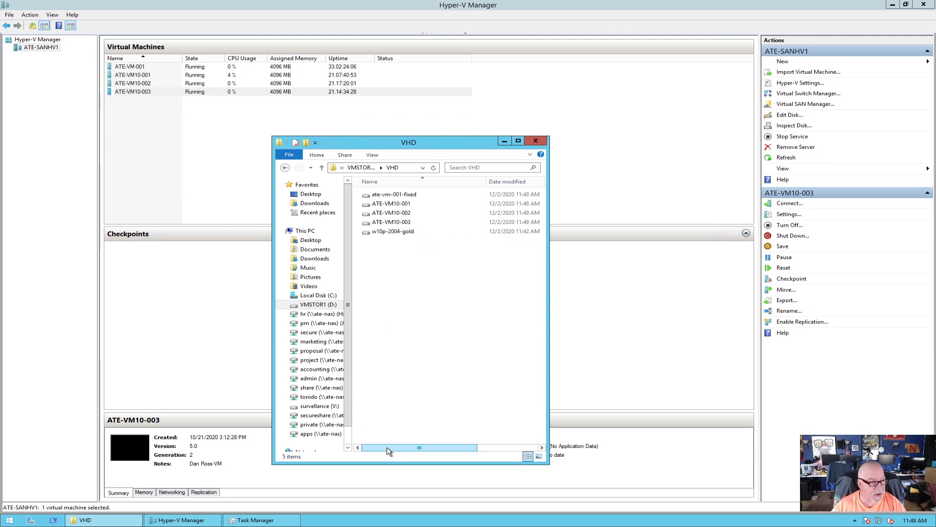
{"action": "left_click", "coordinate": [392, 233]}
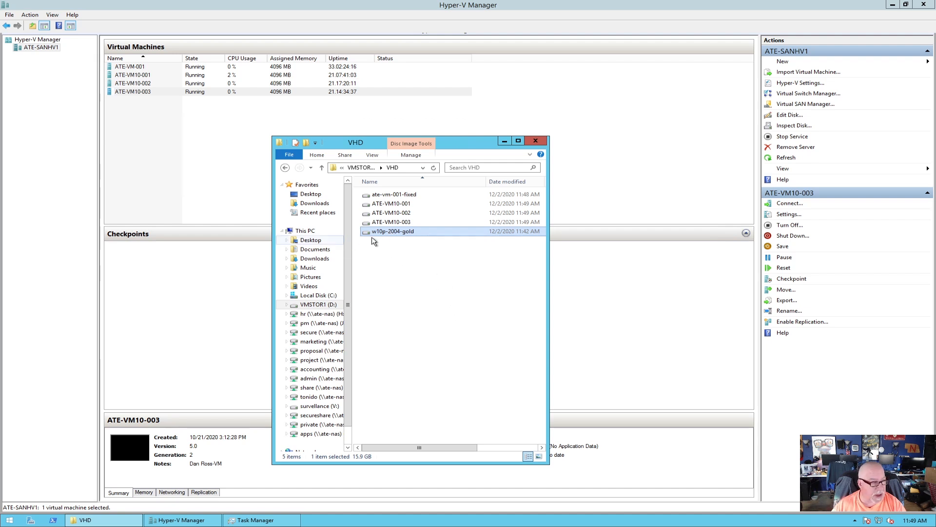
{"action": "right_click", "coordinate": [375, 235]}
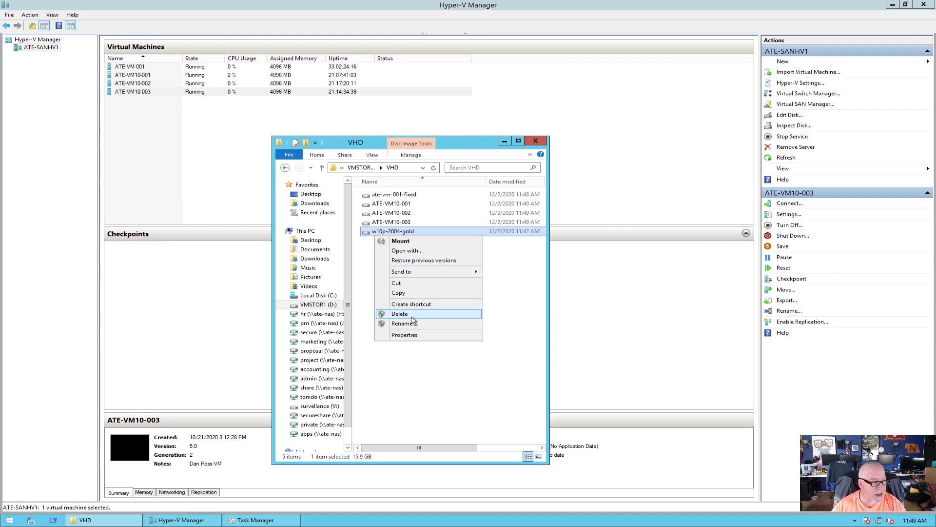
{"action": "left_click", "coordinate": [411, 314]}
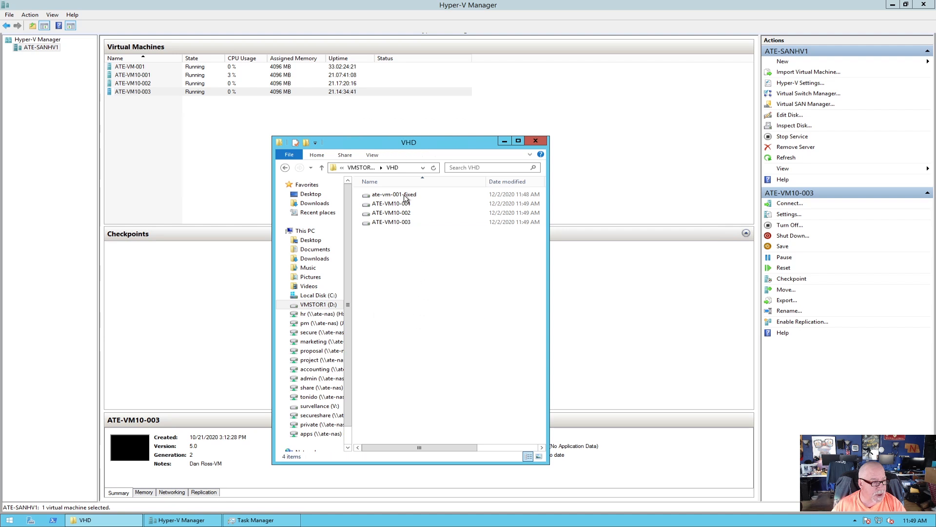
{"action": "left_click", "coordinate": [536, 142]}
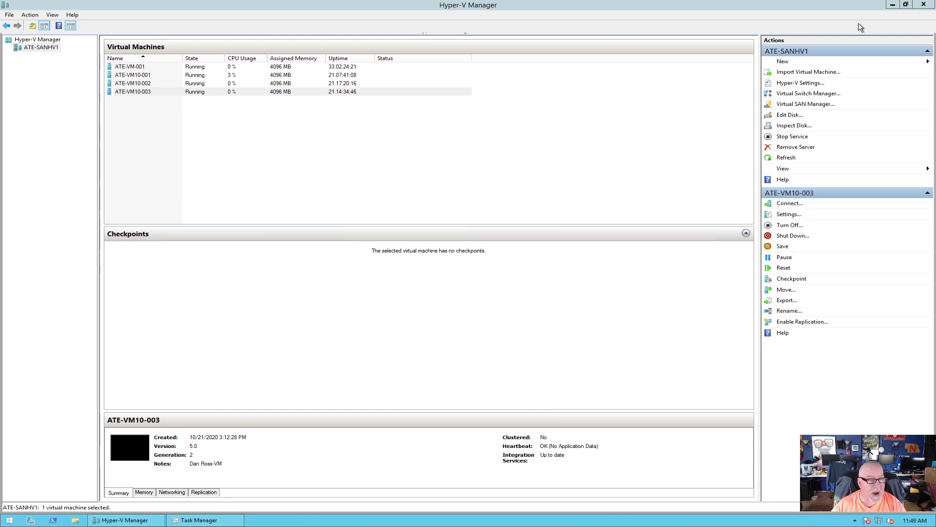
Minimize Hyper-V Manager and empty the Recycle Bin to permanently delete the w10p-2004-gold disk image.
{"action": "left_click", "coordinate": [893, 4]}
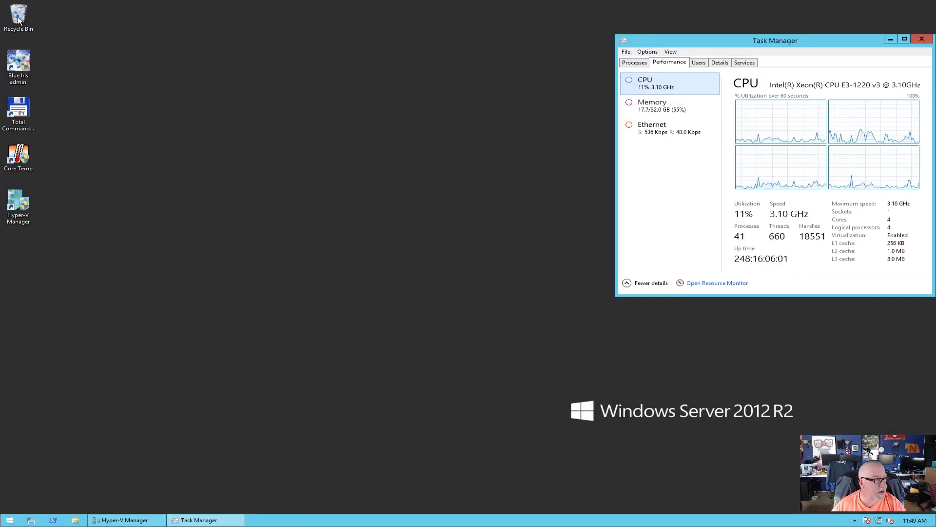
{"action": "right_click", "coordinate": [13, 15]}
{"action": "left_click", "coordinate": [49, 30]}
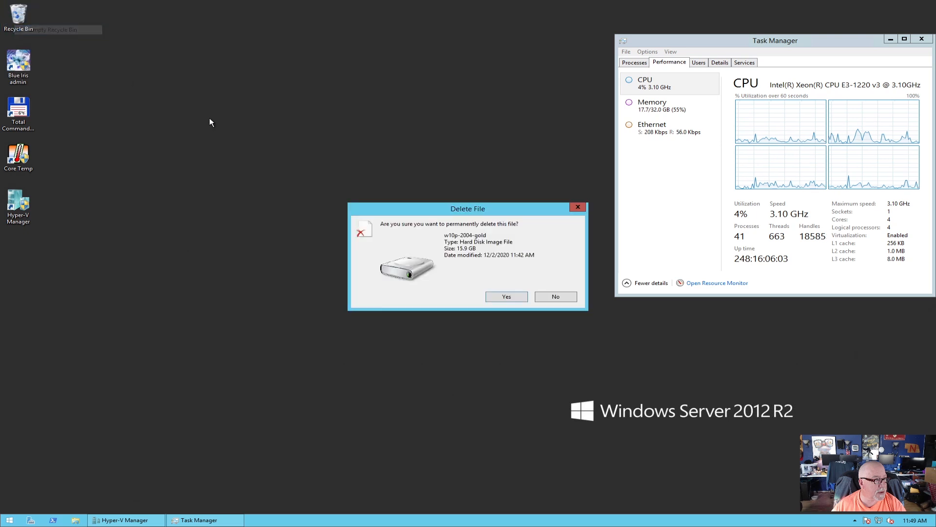
{"action": "left_click", "coordinate": [506, 296]}
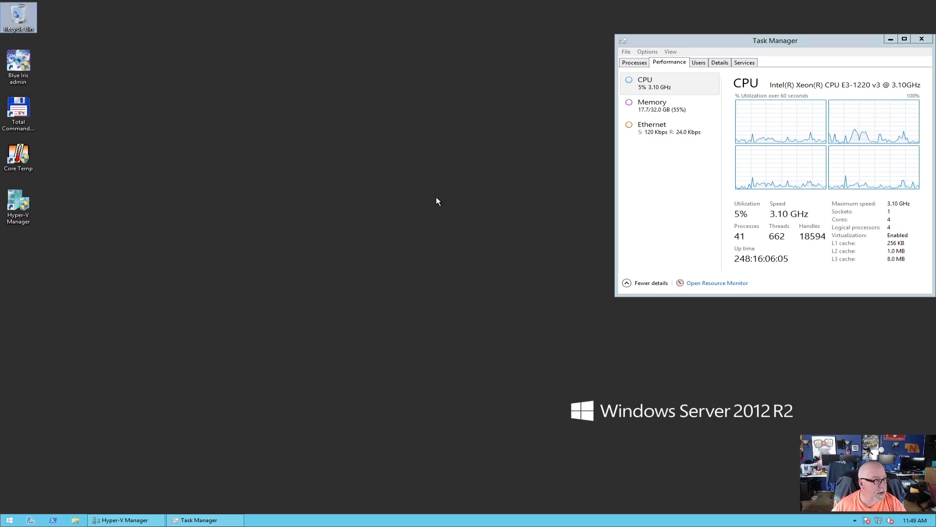
Return to Hyper-V Manager and start a virtual machine import from the D:\export\W10P-2004-Gold folder.
{"action": "left_click", "coordinate": [125, 520]}
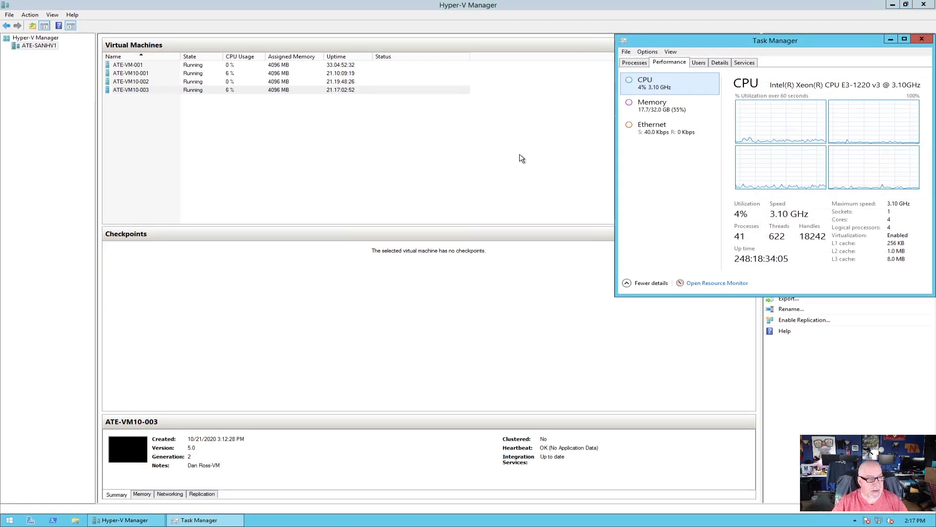
{"action": "left_click", "coordinate": [406, 148]}
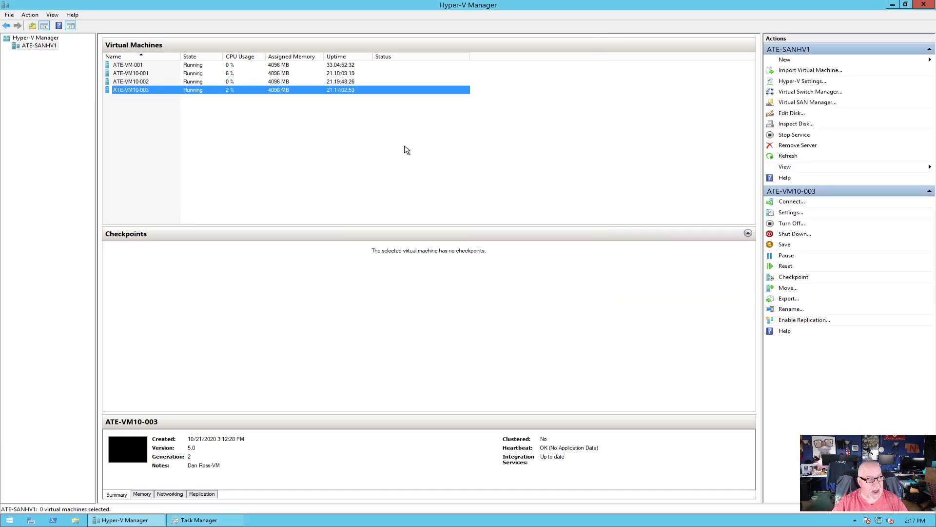
{"action": "left_click", "coordinate": [644, 151]}
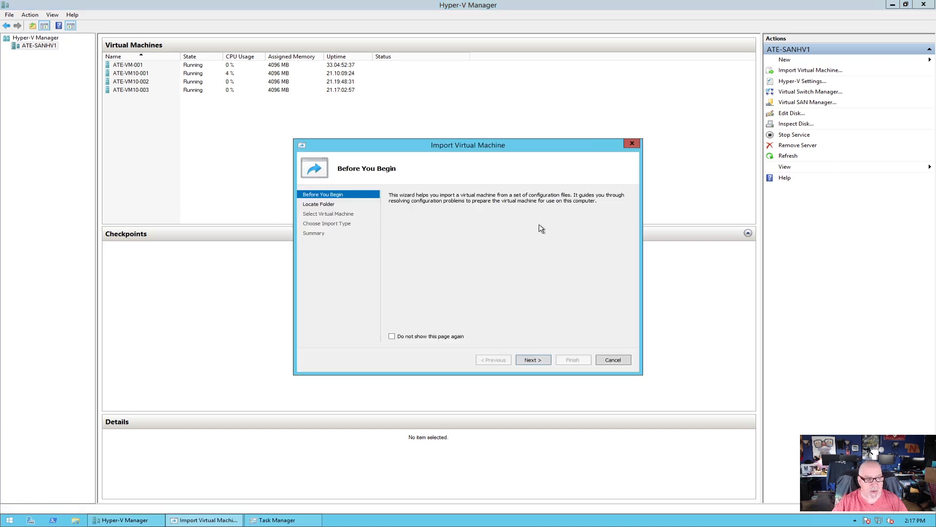
{"action": "left_click", "coordinate": [531, 359]}
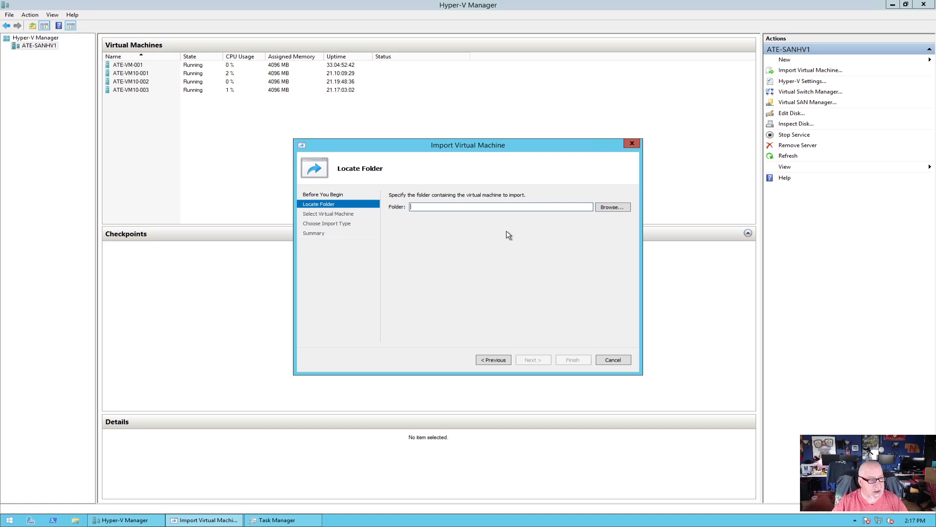
{"action": "left_click", "coordinate": [613, 208]}
{"action": "double_click", "coordinate": [575, 281]}
{"action": "double_click", "coordinate": [418, 215]}
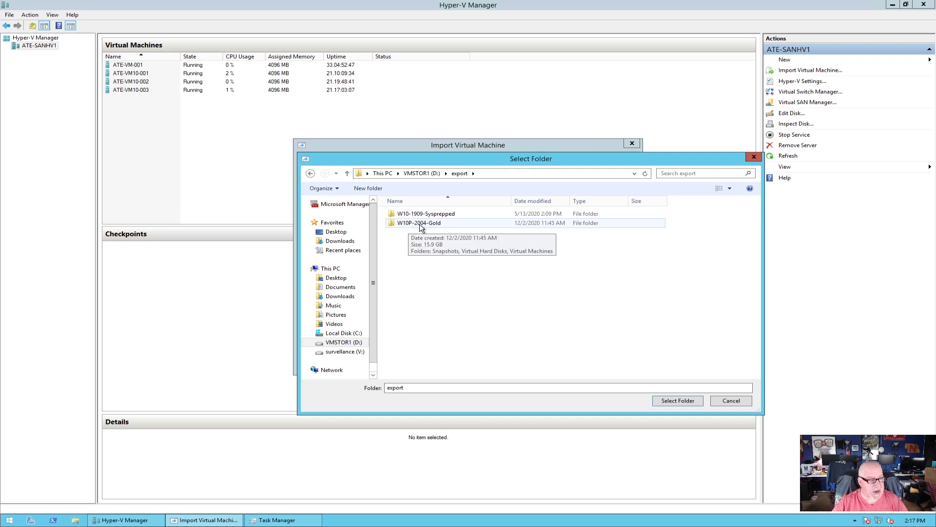
{"action": "double_click", "coordinate": [422, 225]}
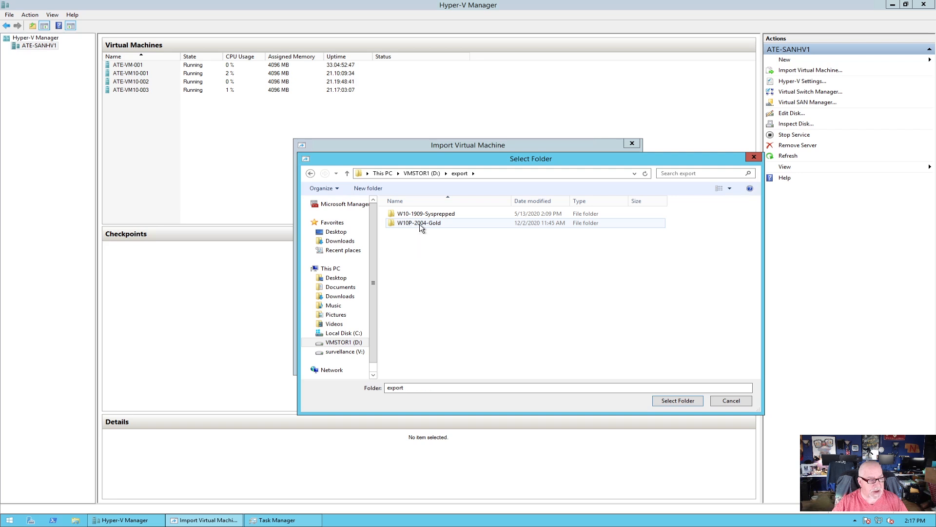
{"action": "left_click", "coordinate": [678, 401]}
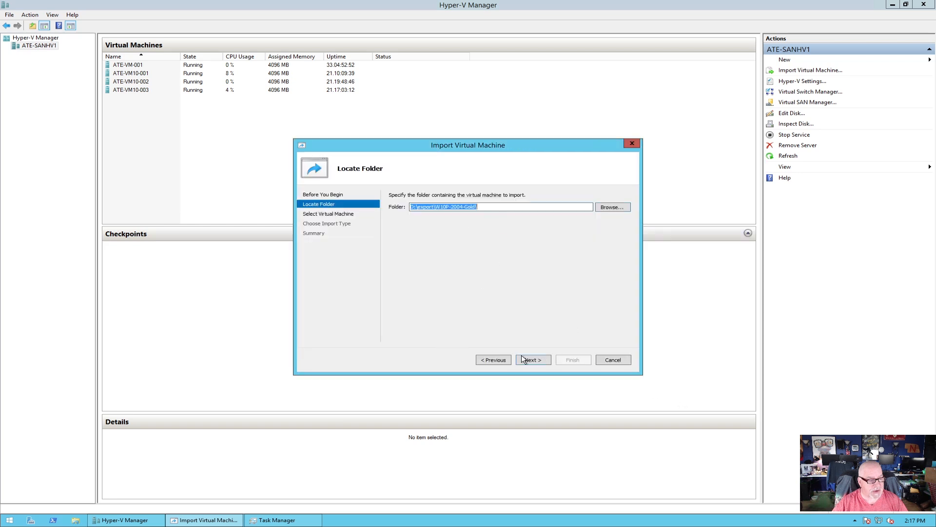
{"action": "left_click", "coordinate": [540, 361]}
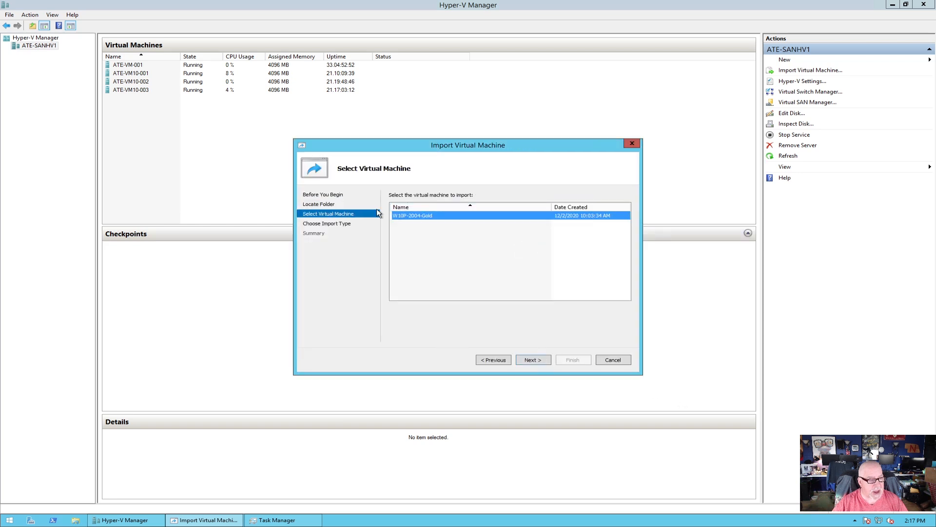
Import W10P-2004-Gold as a copy with a new unique ID, keeping the default d:\Hyper-V\ and D:\VHD\ storage folders.
{"action": "left_click", "coordinate": [533, 360]}
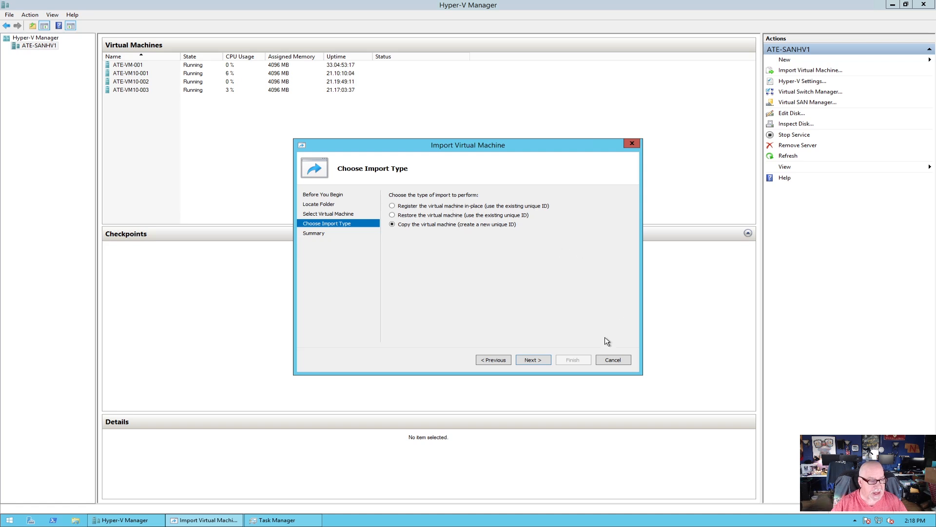
{"action": "left_click", "coordinate": [543, 360]}
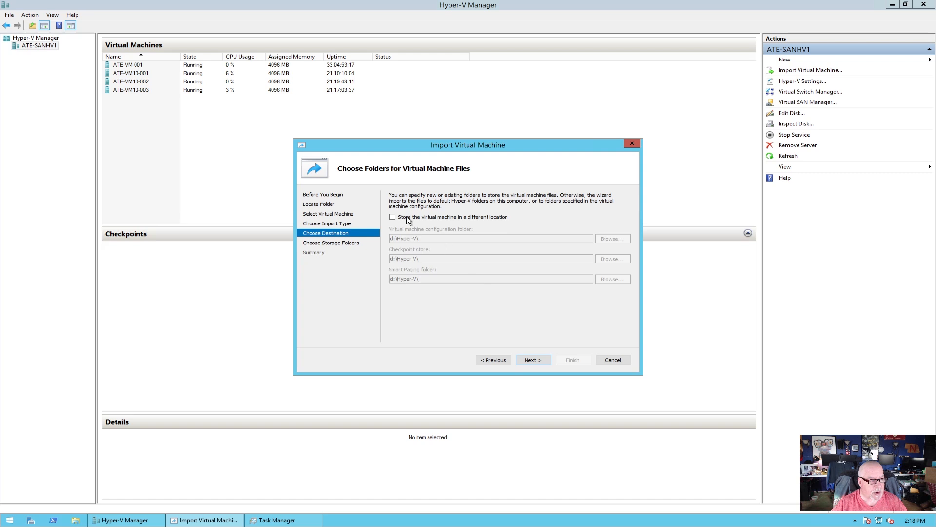
{"action": "left_click", "coordinate": [539, 360]}
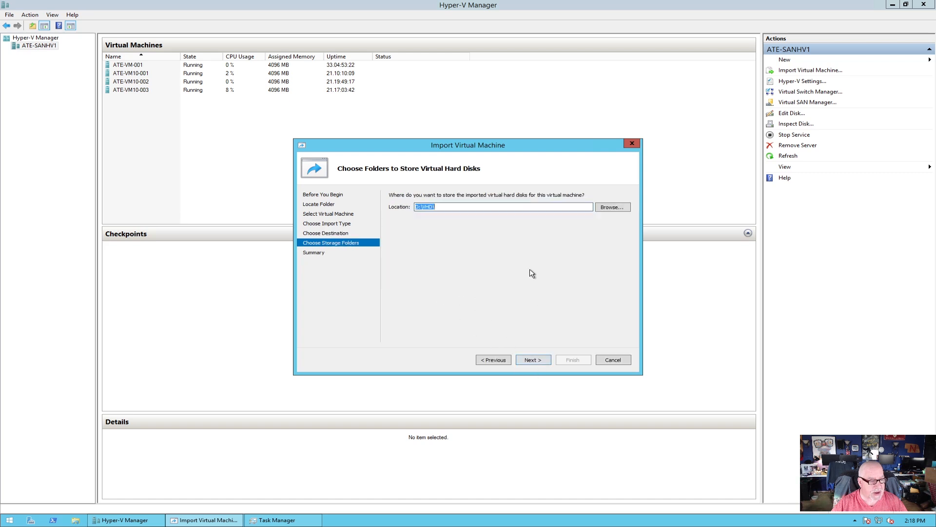
{"action": "left_click", "coordinate": [495, 359]}
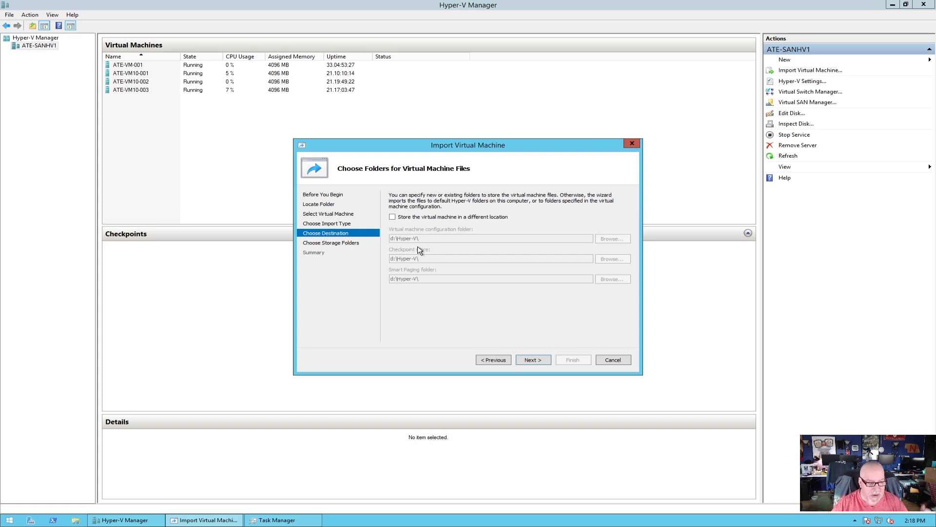
{"action": "left_click", "coordinate": [540, 359]}
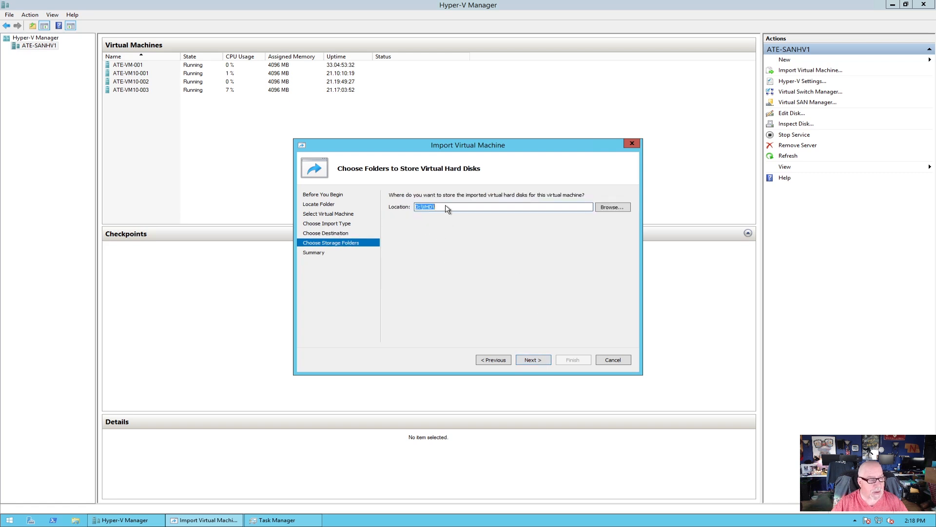
{"action": "left_click", "coordinate": [536, 361]}
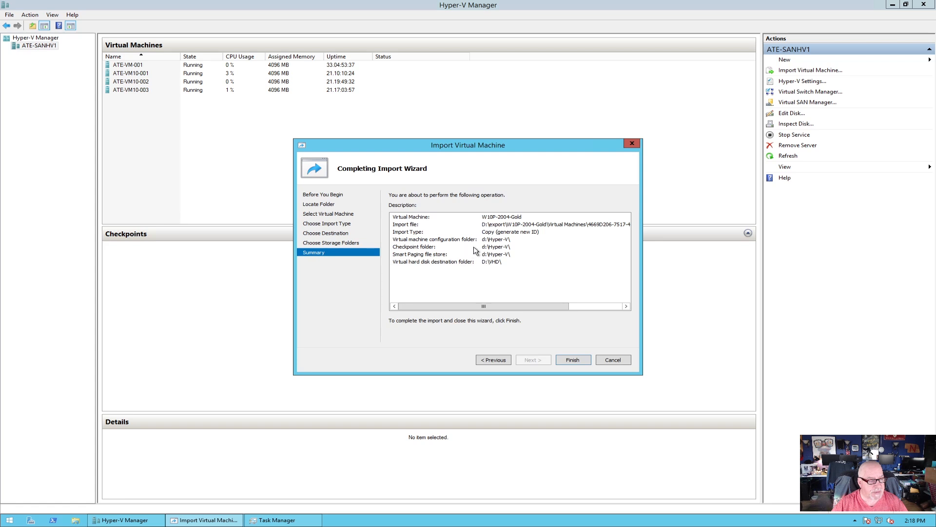
{"action": "left_click_drag", "start_coordinate": [516, 306], "coordinate": [484, 309]}
{"action": "left_click", "coordinate": [573, 360]}
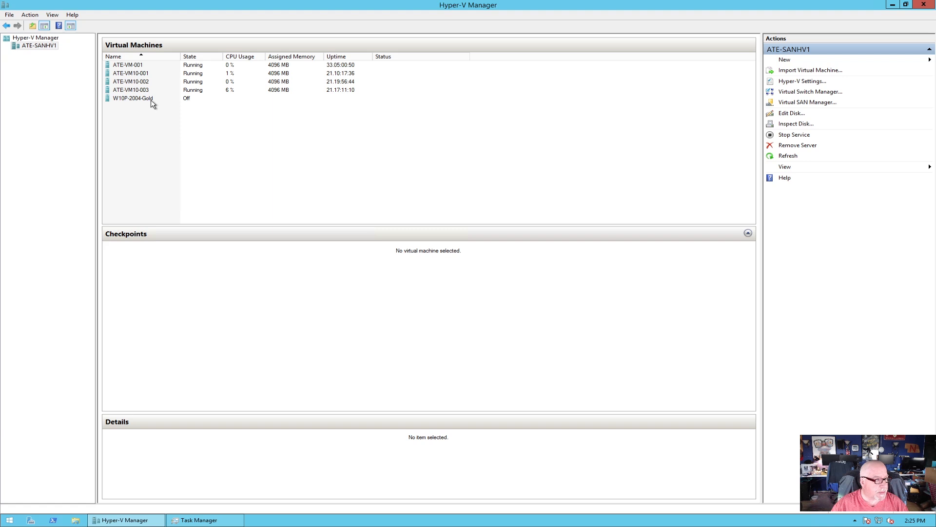
Open the imported W10P-2004-Gold machine's settings and change its name to ATE-VM10-004.
{"action": "left_click", "coordinate": [152, 100]}
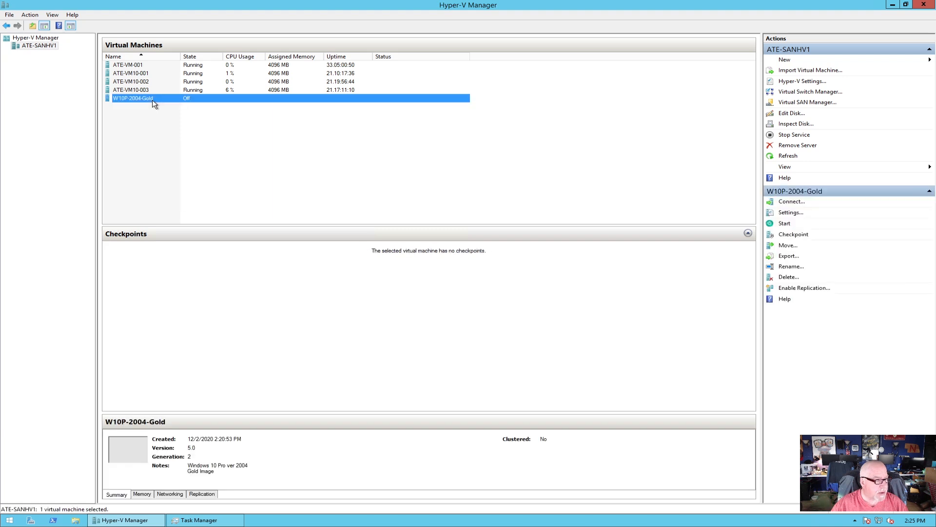
{"action": "right_click", "coordinate": [152, 101]}
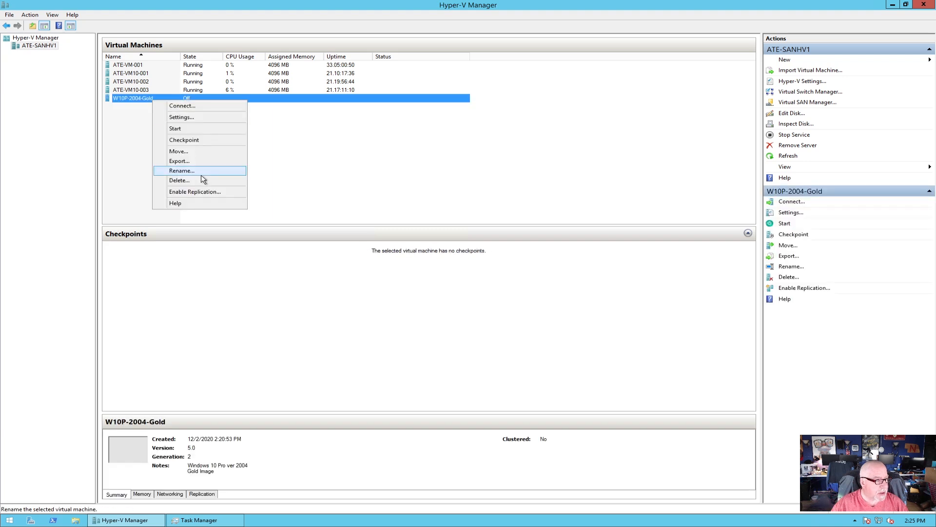
{"action": "left_click", "coordinate": [201, 118]}
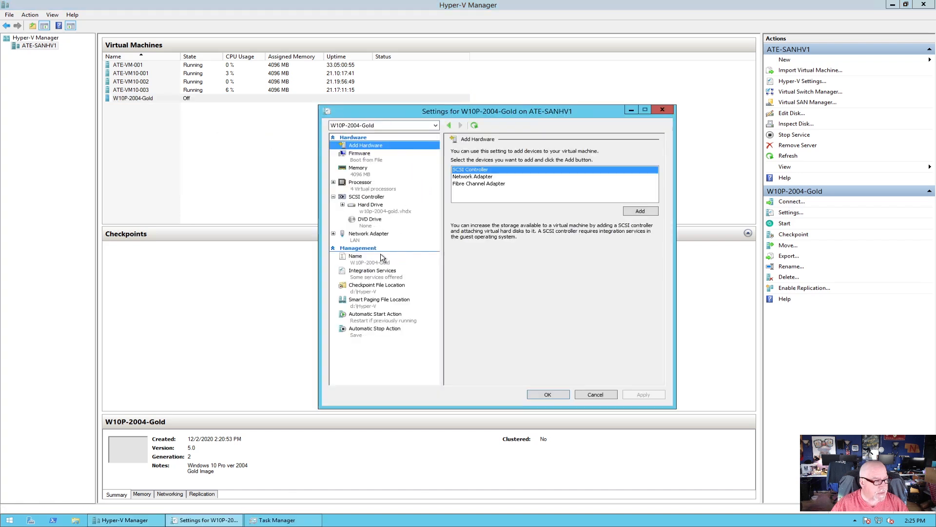
{"action": "left_click", "coordinate": [368, 266]}
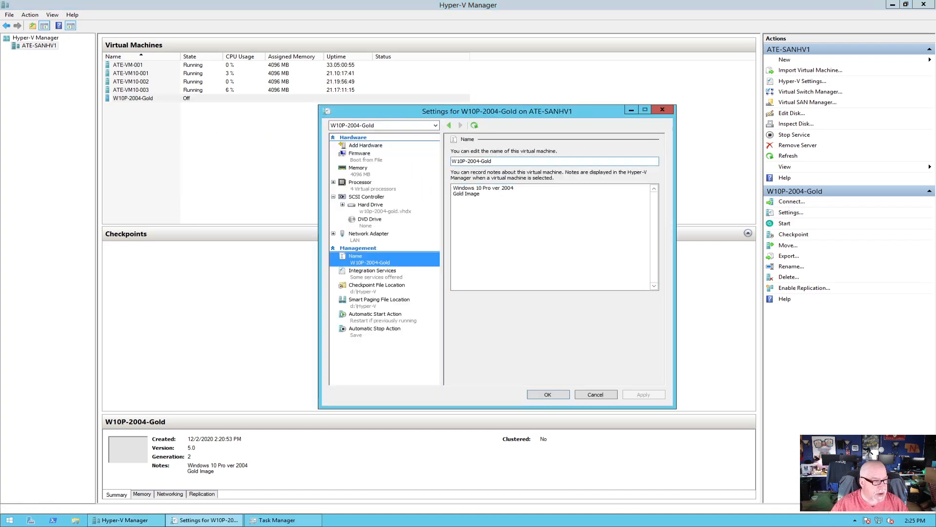
{"action": "key", "text": "Tab"}
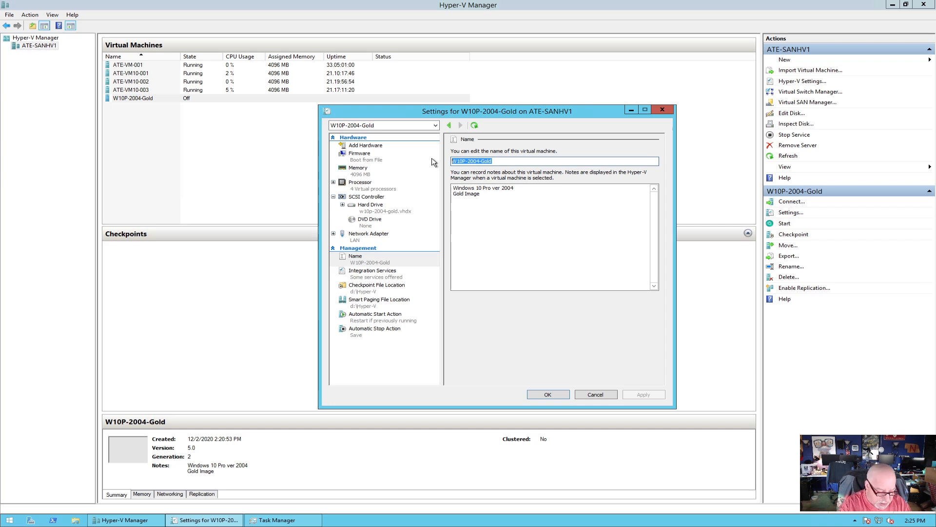
{"action": "type", "text": "ATE-"}
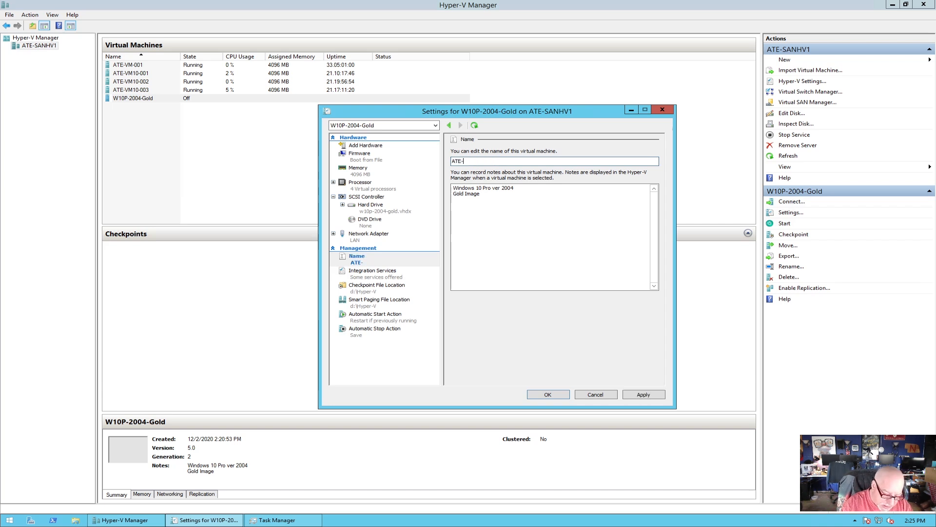
{"action": "type", "text": "VM10"}
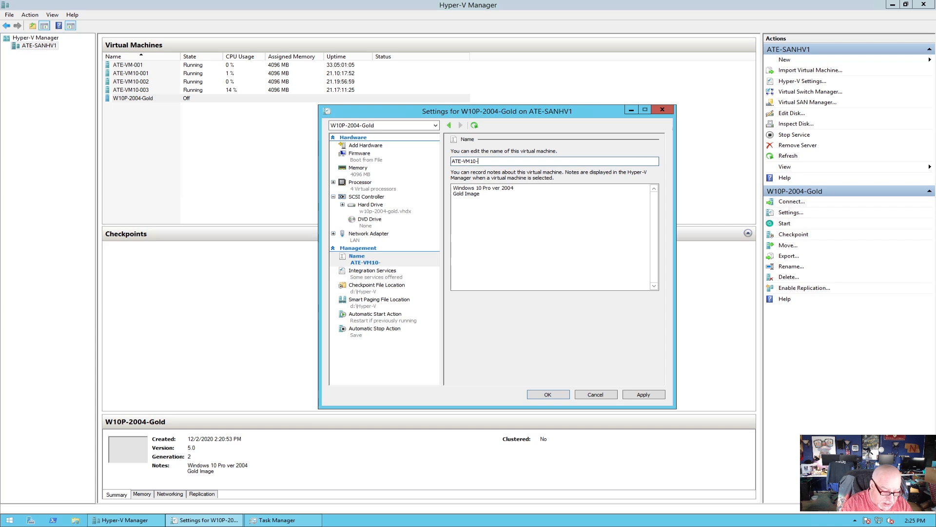
{"action": "type", "text": "-004"}
Remove the "Gold Image" line from the virtual machine's notes, keeping "Windows 10 Pro ver 2004".
{"action": "key", "text": "Tab"}
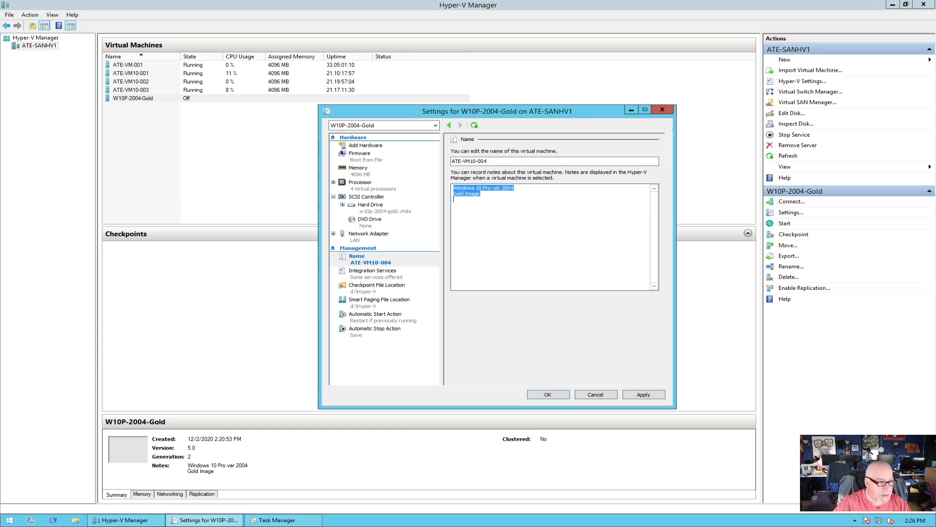
{"action": "key", "text": "shift+Down"}
{"action": "key", "text": "Delete"}
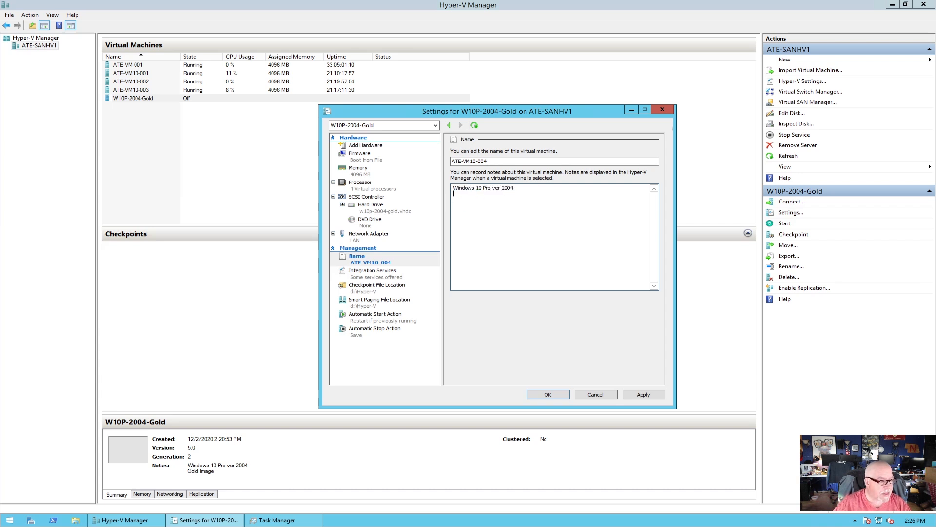
Browse for the machine's virtual hard disk and rename the w10p-2004-gold file in D:\VHD to ATE-VM10-004.
{"action": "left_click", "coordinate": [373, 274]}
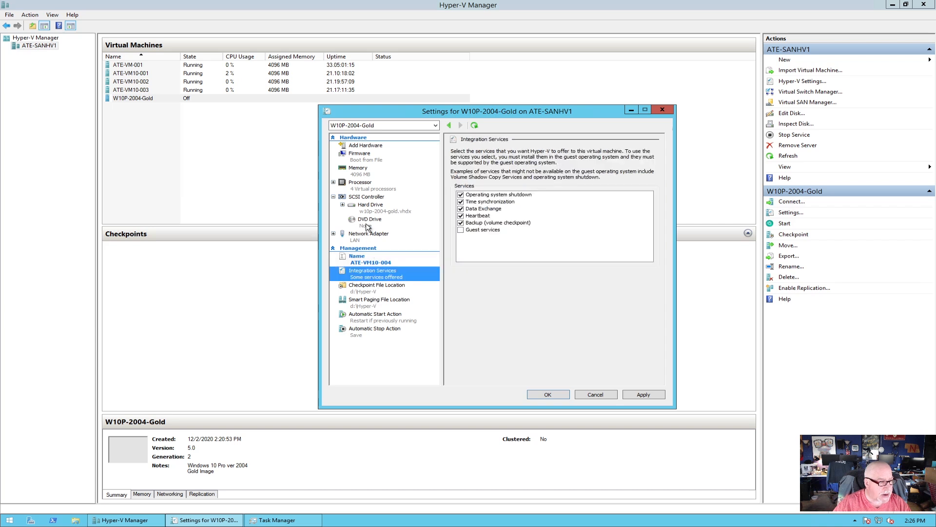
{"action": "left_click", "coordinate": [370, 206]}
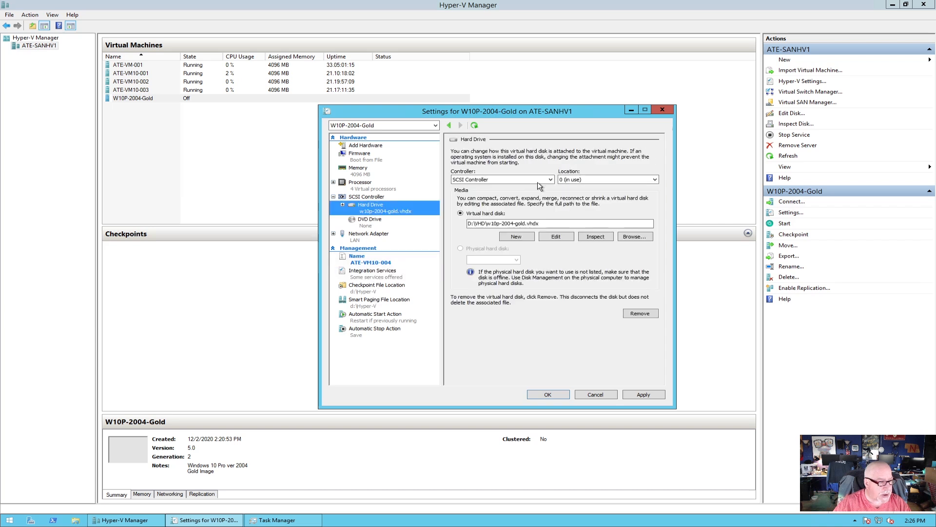
{"action": "left_click", "coordinate": [634, 237]}
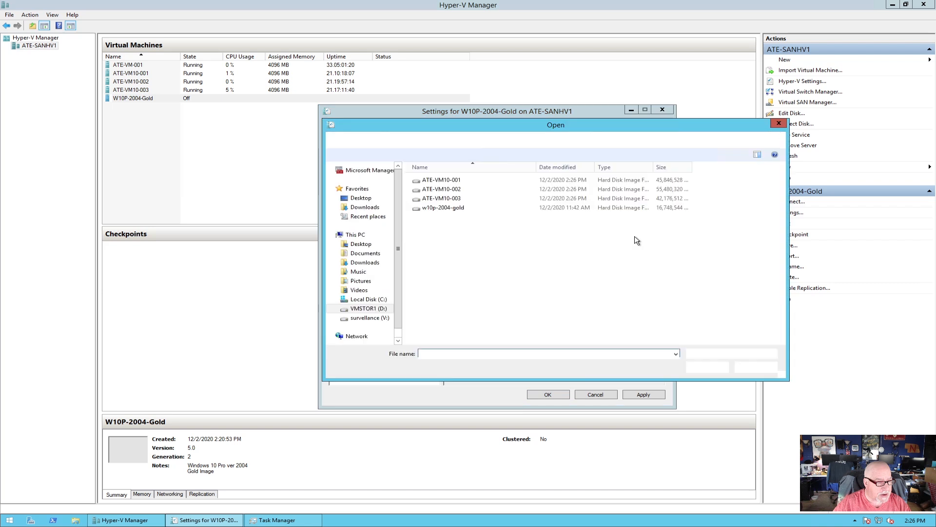
{"action": "left_click", "coordinate": [436, 211]}
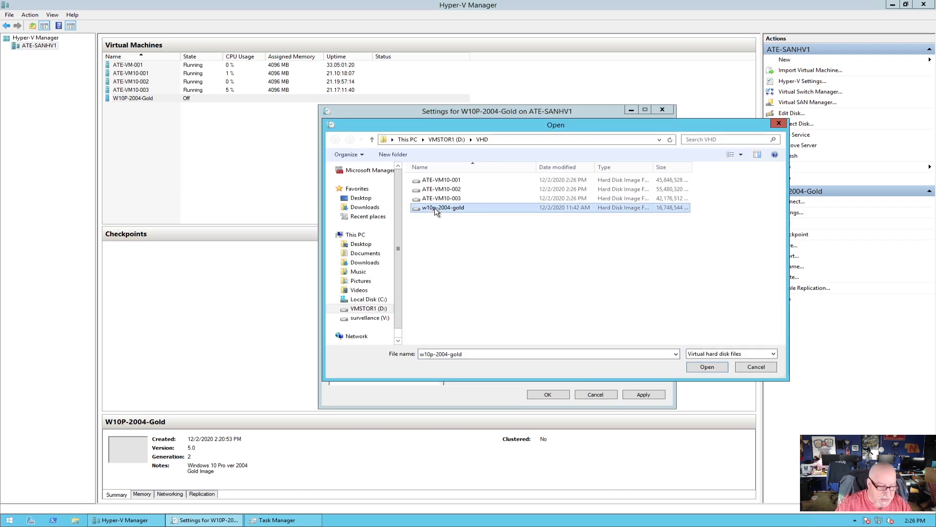
{"action": "right_click", "coordinate": [436, 211]}
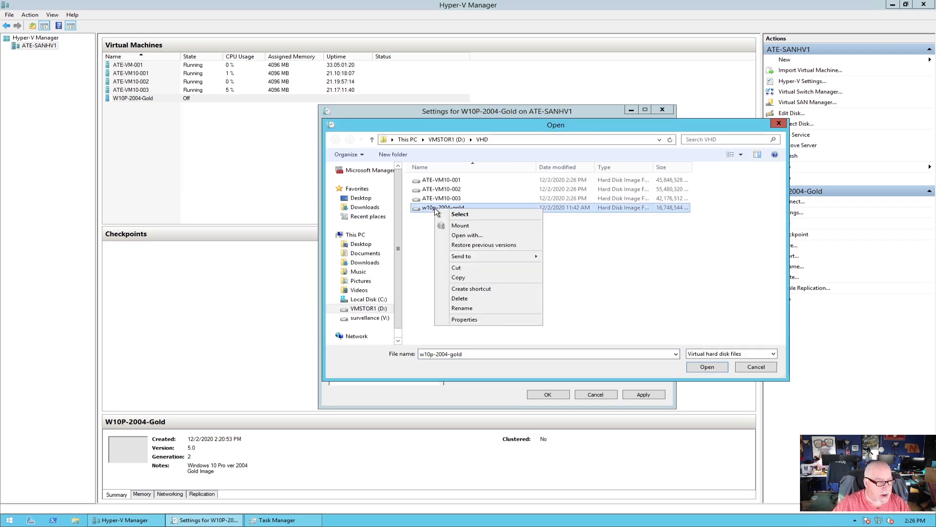
{"action": "left_click", "coordinate": [467, 308]}
{"action": "type", "text": "AT"}
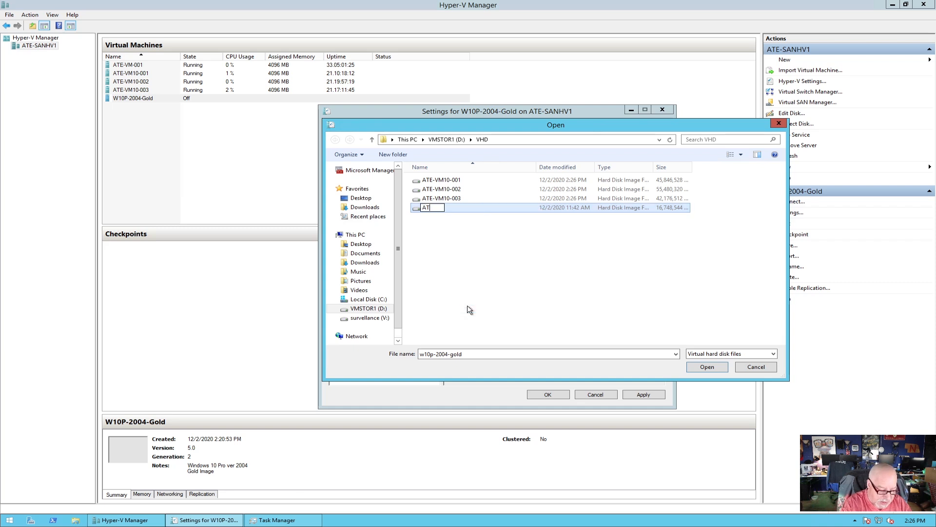
{"action": "type", "text": "E-VM10-00"}
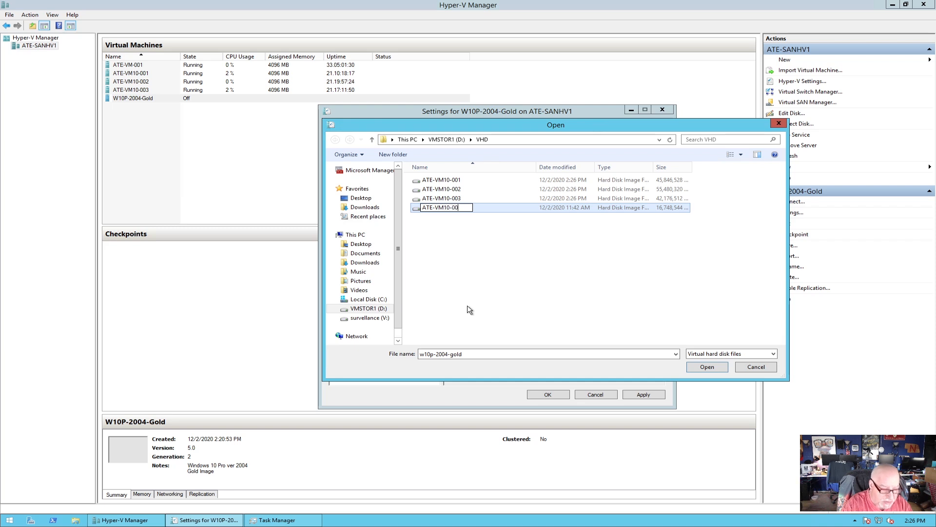
{"action": "type", "text": "4"}
{"action": "left_click", "coordinate": [469, 310]}
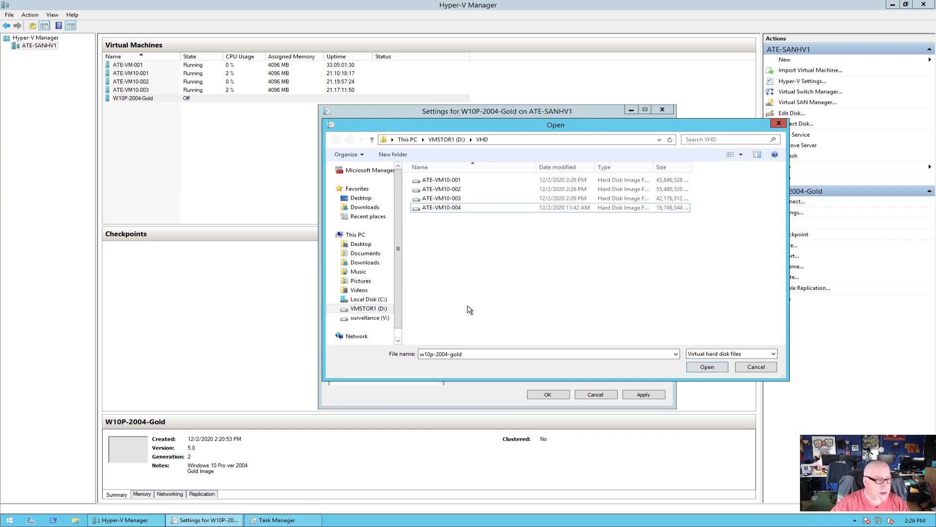
Attach the ATE-VM10-004 disk from D:\VHD as the machine's virtual hard disk and save the machine settings.
{"action": "left_click", "coordinate": [467, 210]}
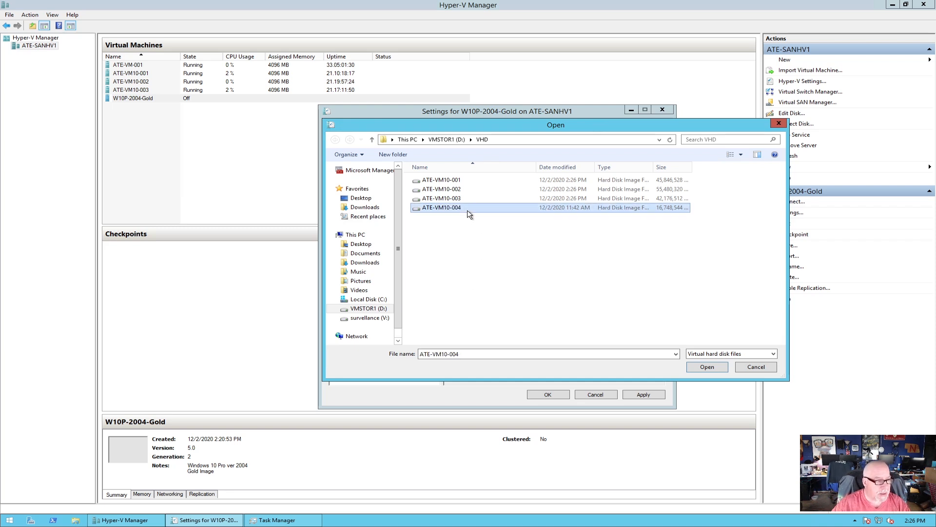
{"action": "left_click", "coordinate": [708, 367]}
{"action": "left_click", "coordinate": [643, 394]}
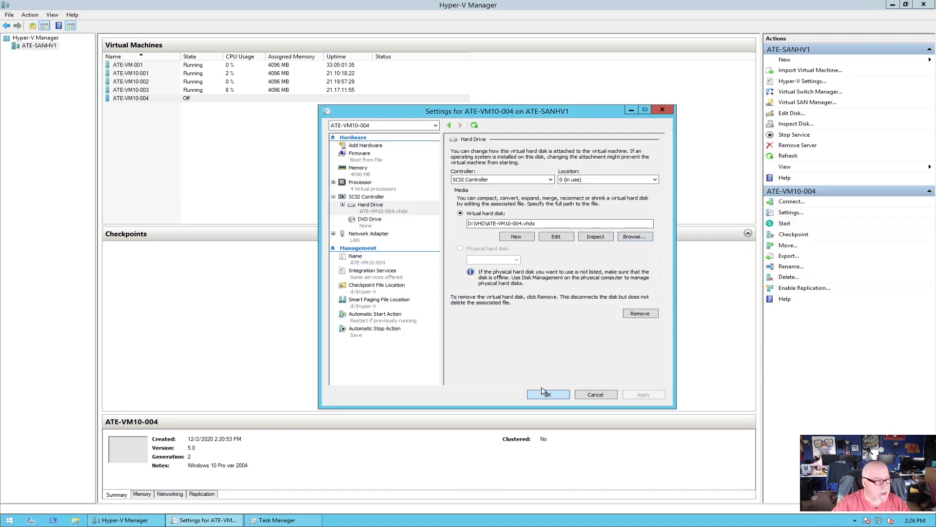
{"action": "left_click", "coordinate": [545, 393]}
Connect to the ATE-VM10-004 virtual machine, start it and reposition its console window on the desktop.
{"action": "right_click", "coordinate": [161, 99]}
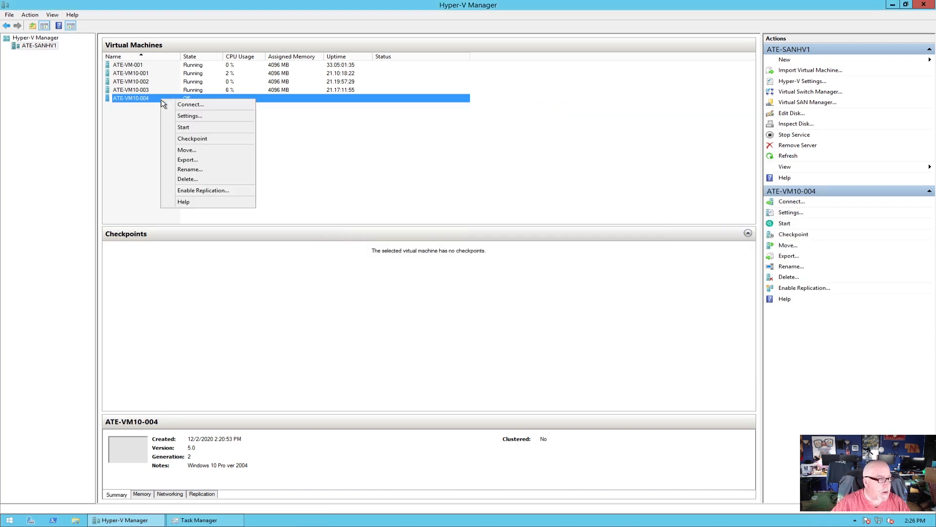
{"action": "left_click", "coordinate": [197, 106]}
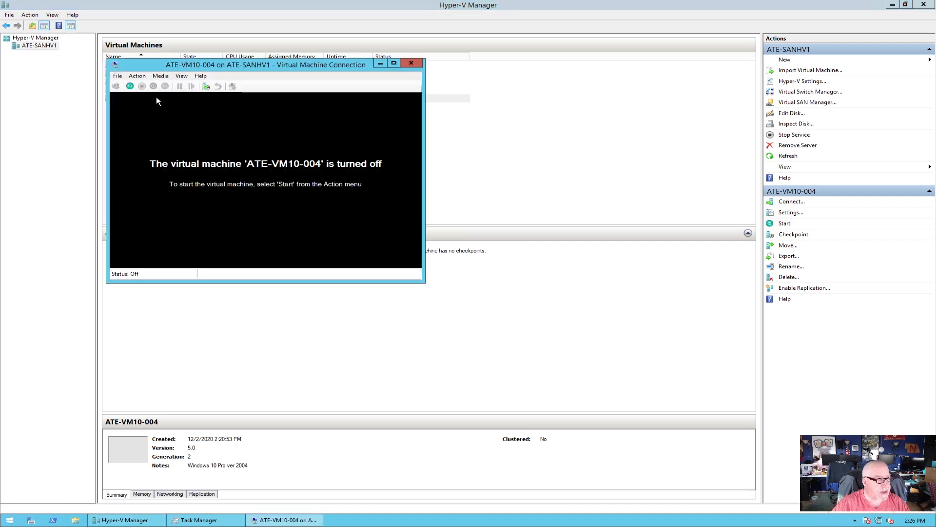
{"action": "left_click", "coordinate": [129, 86]}
{"action": "left_click_drag", "start_coordinate": [363, 70], "coordinate": [496, 97]}
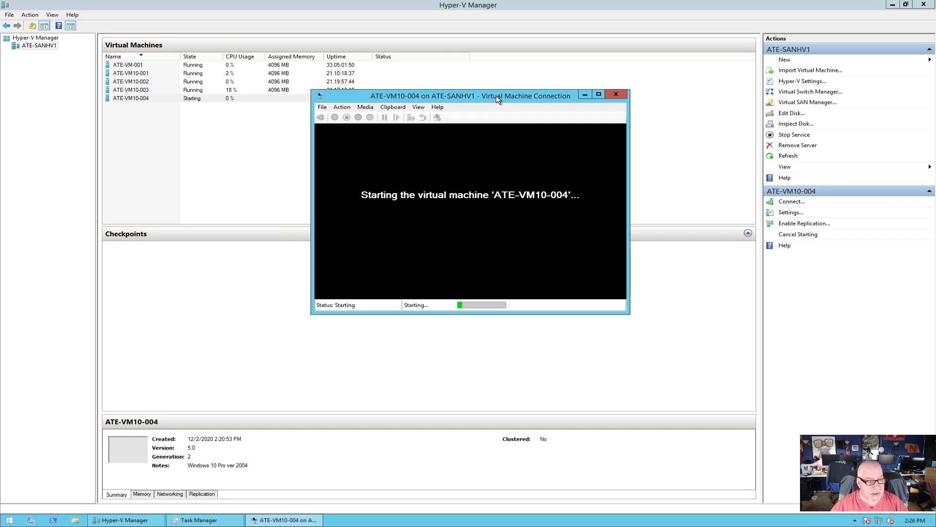
{"action": "left_click_drag", "start_coordinate": [496, 95], "coordinate": [326, 102]}
Show Task Manager beside the machine's console and accept United States as the region in Windows setup.
{"action": "left_click", "coordinate": [219, 519]}
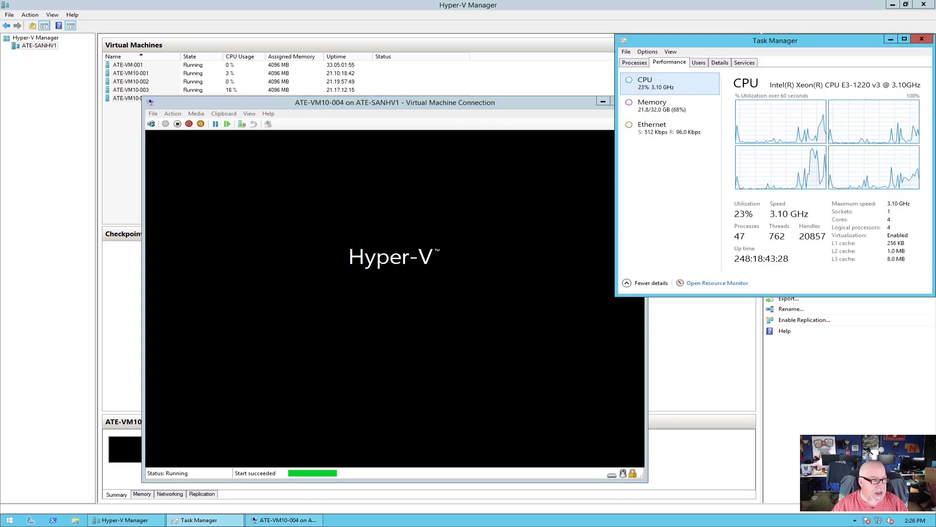
{"action": "left_click_drag", "start_coordinate": [515, 104], "coordinate": [481, 51]}
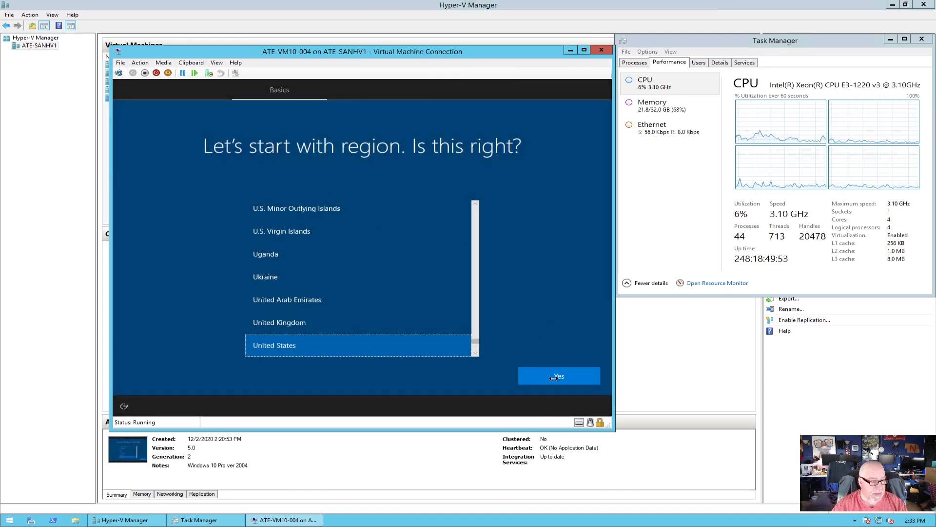
{"action": "left_click", "coordinate": [566, 375]}
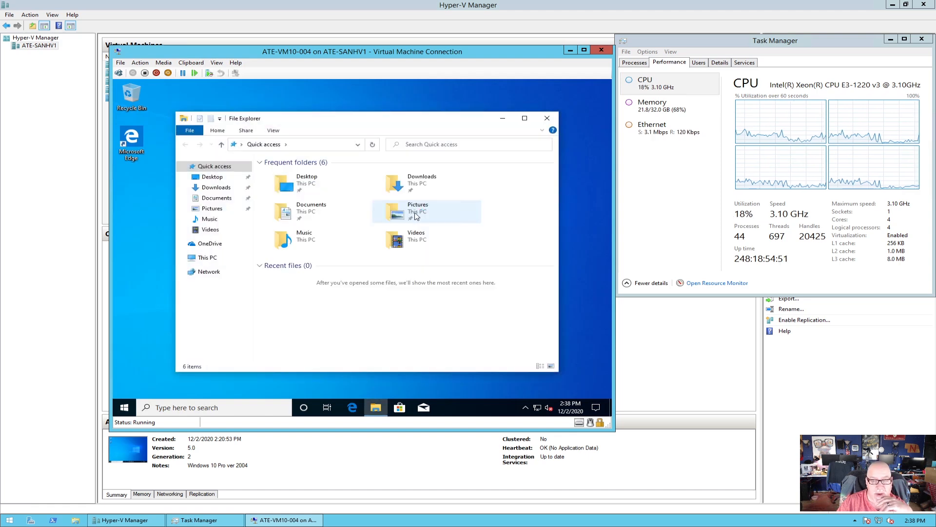
Open the guest's system properties from This PC and change the computer name to ATE-VM10-004.
{"action": "left_click", "coordinate": [207, 261]}
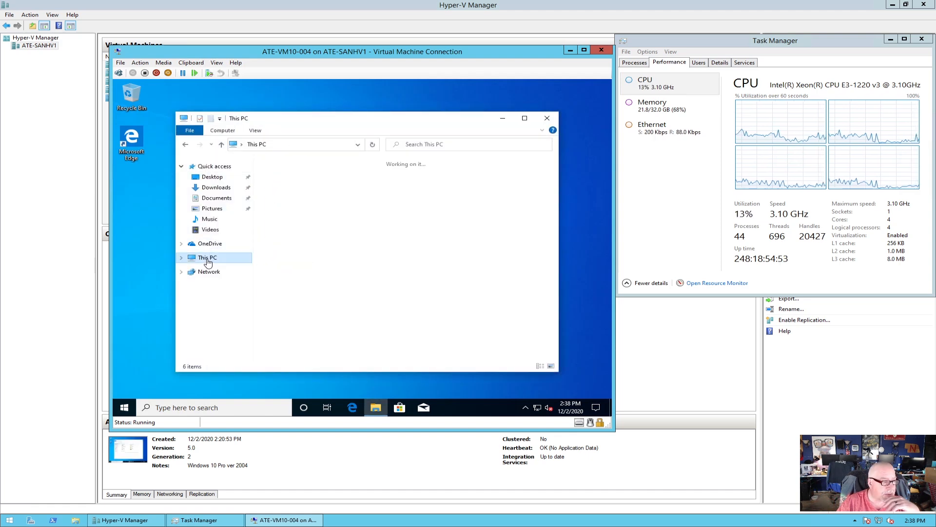
{"action": "right_click", "coordinate": [206, 260]}
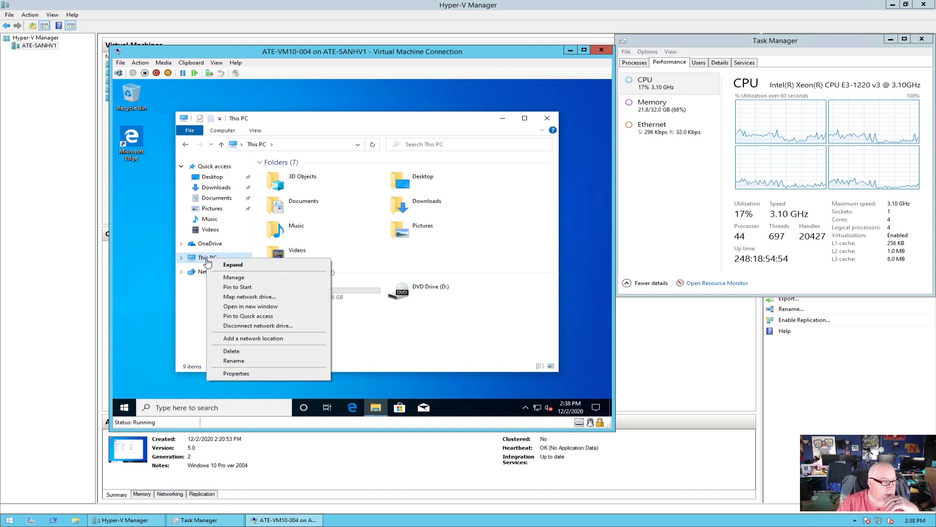
{"action": "left_click", "coordinate": [278, 375]}
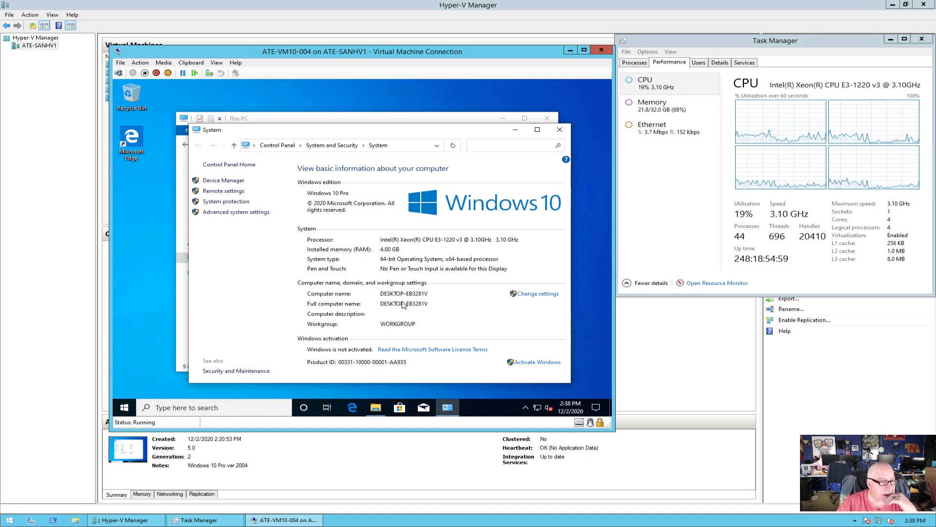
{"action": "left_click", "coordinate": [523, 294]}
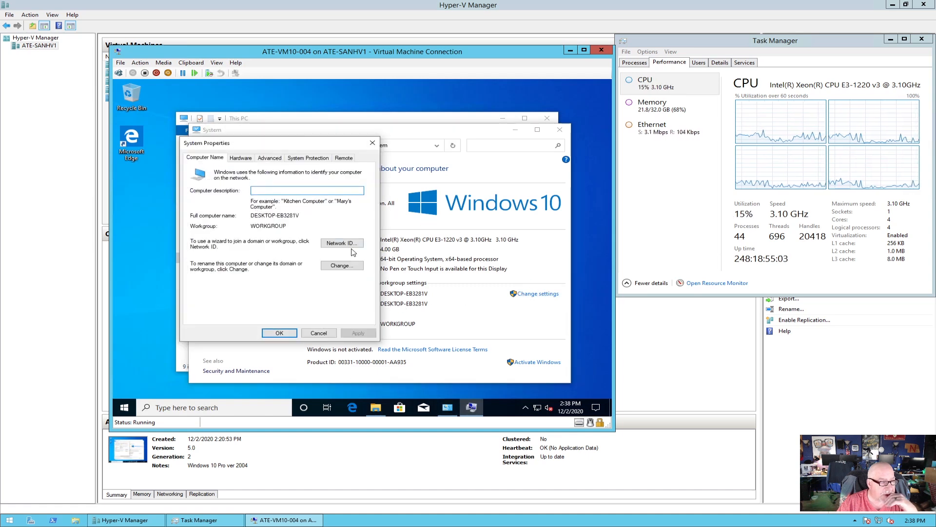
{"action": "left_click", "coordinate": [342, 266]}
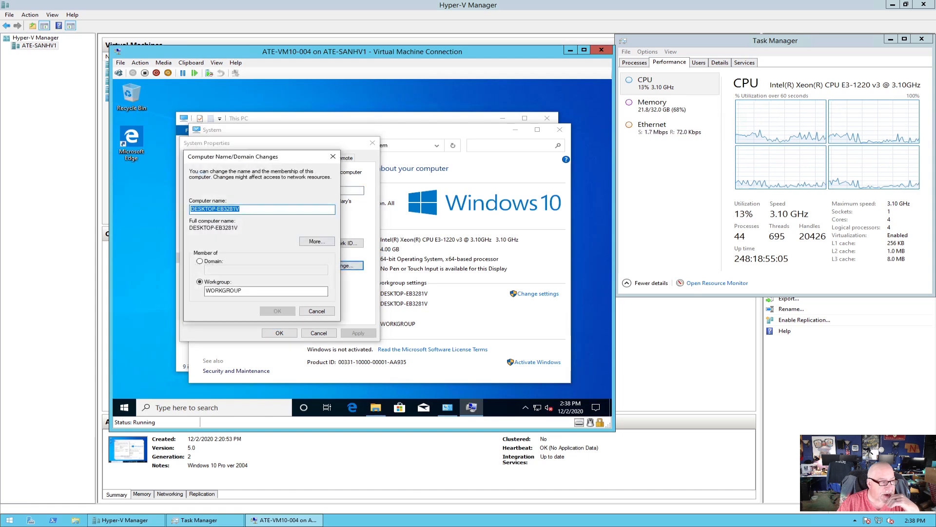
{"action": "type", "text": "A"}
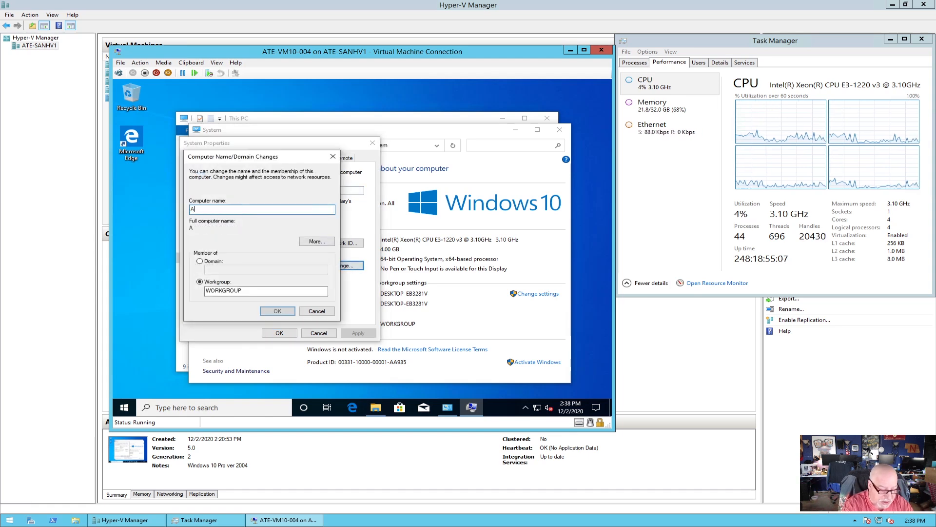
{"action": "type", "text": "TE-"}
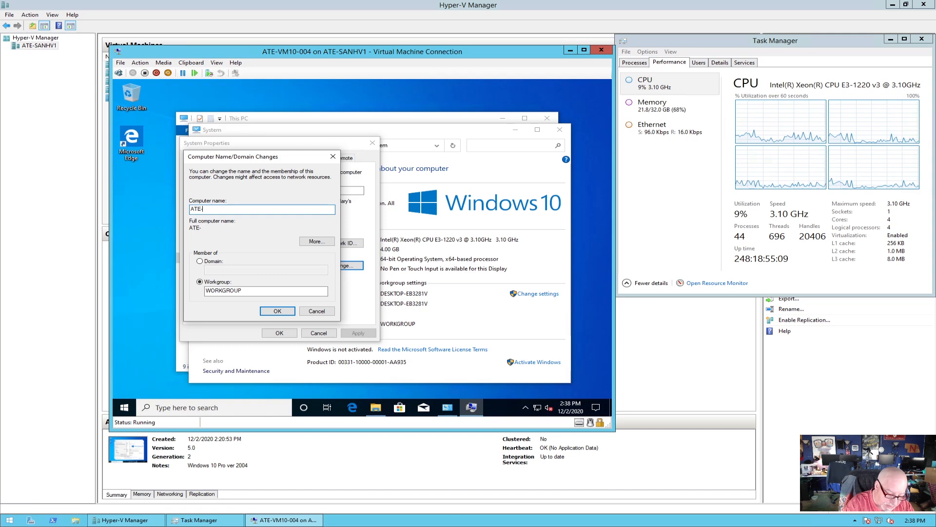
{"action": "type", "text": "VM10-004"}
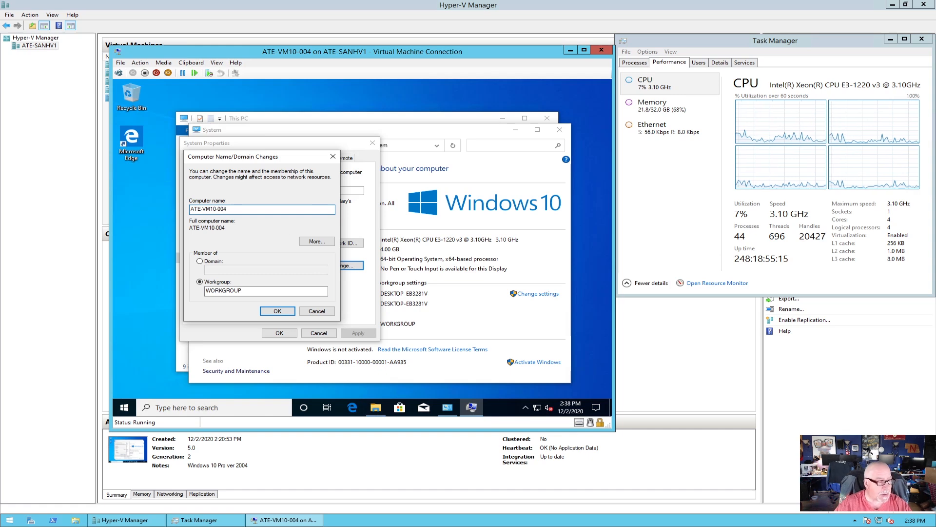
{"action": "left_click", "coordinate": [277, 310]}
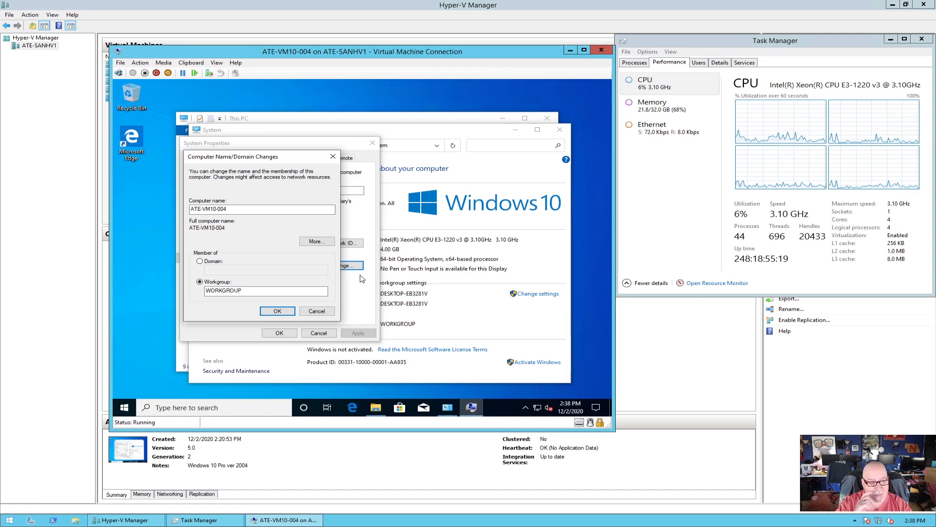
Acknowledge the restart notice, close the system properties and restart the guest immediately to apply the new computer name.
{"action": "left_click", "coordinate": [422, 255]}
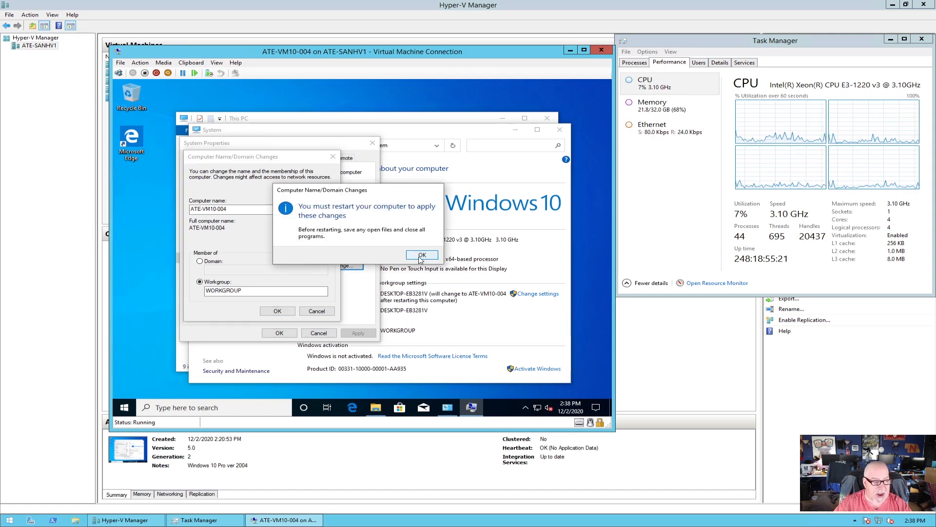
{"action": "left_click", "coordinate": [280, 333]}
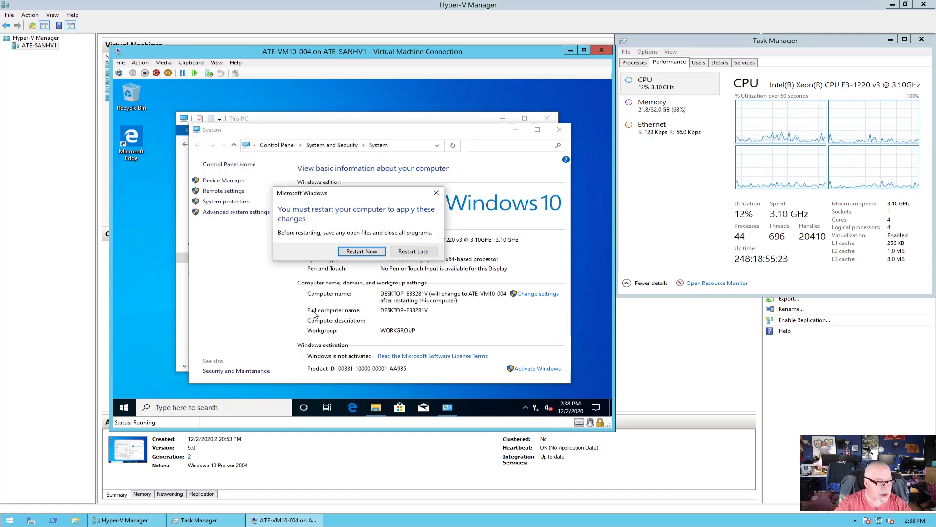
{"action": "left_click", "coordinate": [364, 257]}
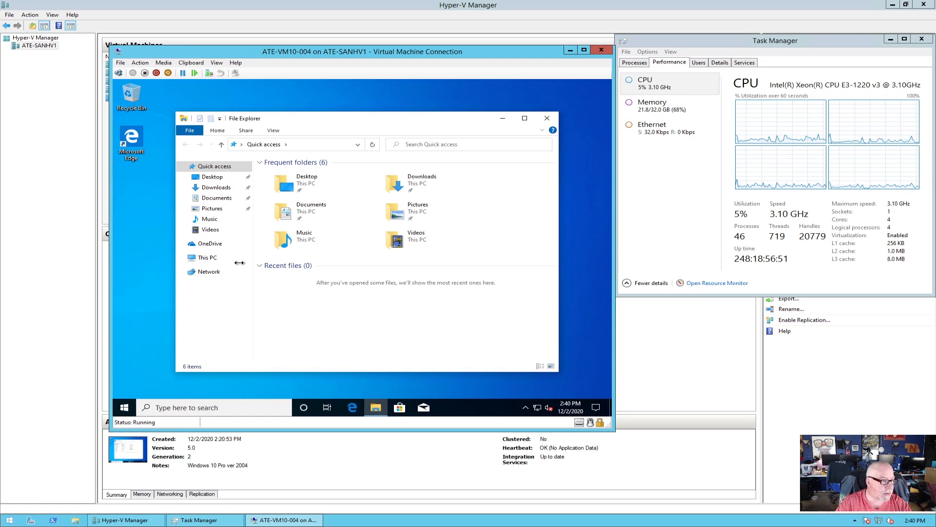
Reopen the guest's computer name settings from This PC and change its membership from workgroup to the domain ate.local.
{"action": "left_click", "coordinate": [209, 258]}
{"action": "right_click", "coordinate": [211, 259]}
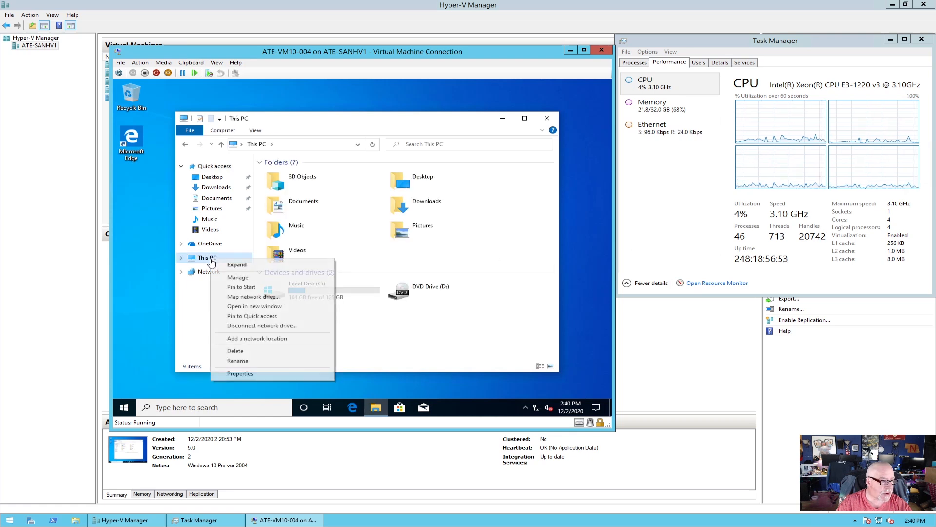
{"action": "left_click", "coordinate": [287, 374]}
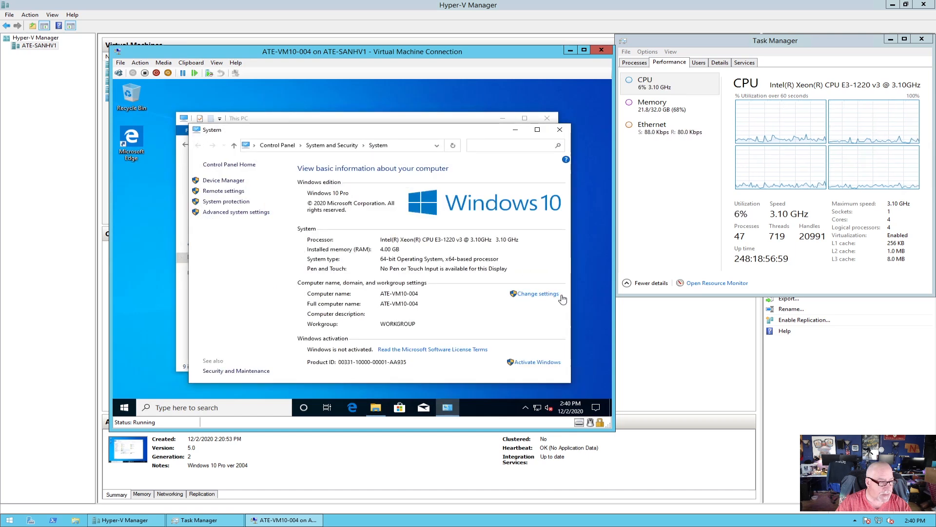
{"action": "left_click", "coordinate": [545, 294]}
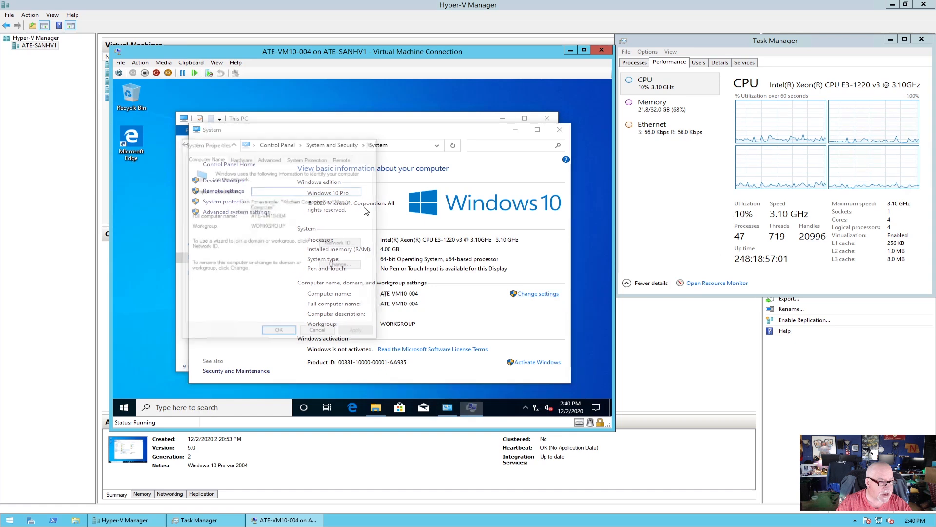
{"action": "left_click", "coordinate": [341, 265]}
{"action": "left_click", "coordinate": [213, 261]}
{"action": "type", "text": "a"}
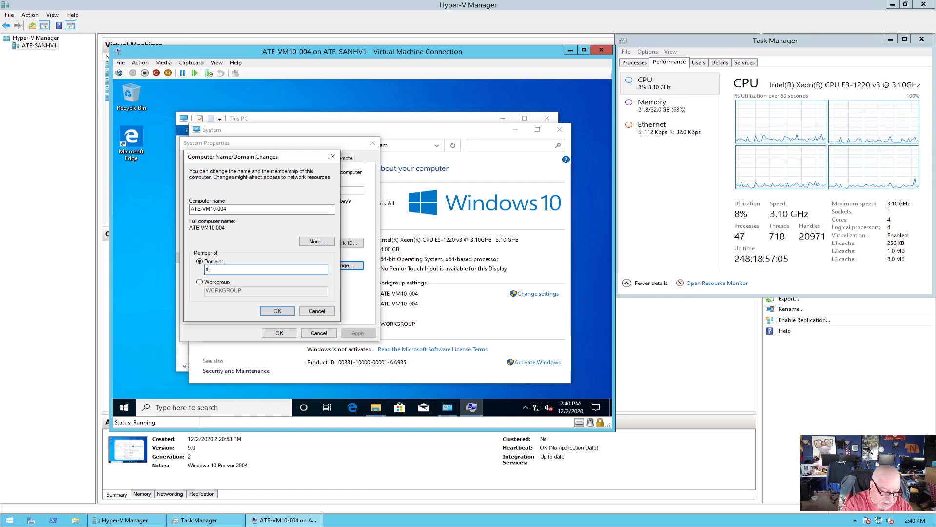
{"action": "type", "text": "te.local"}
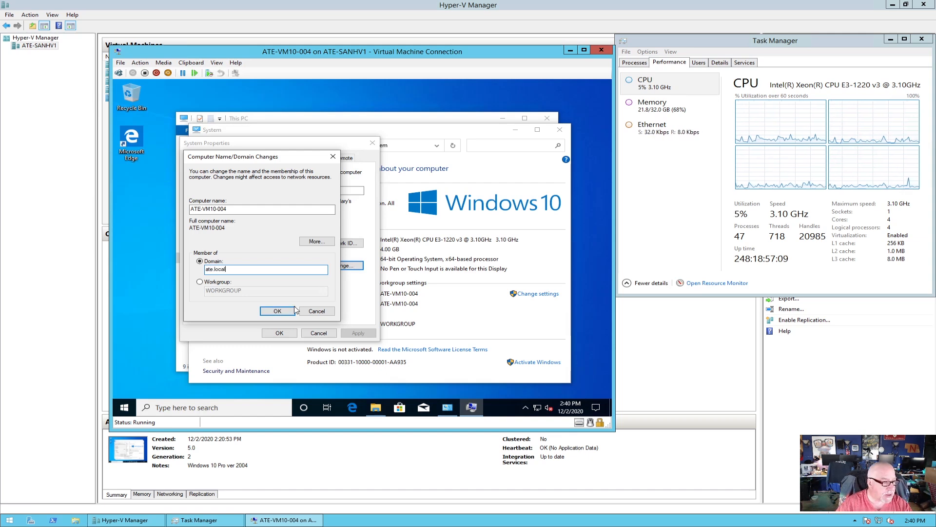
{"action": "left_click", "coordinate": [279, 310]}
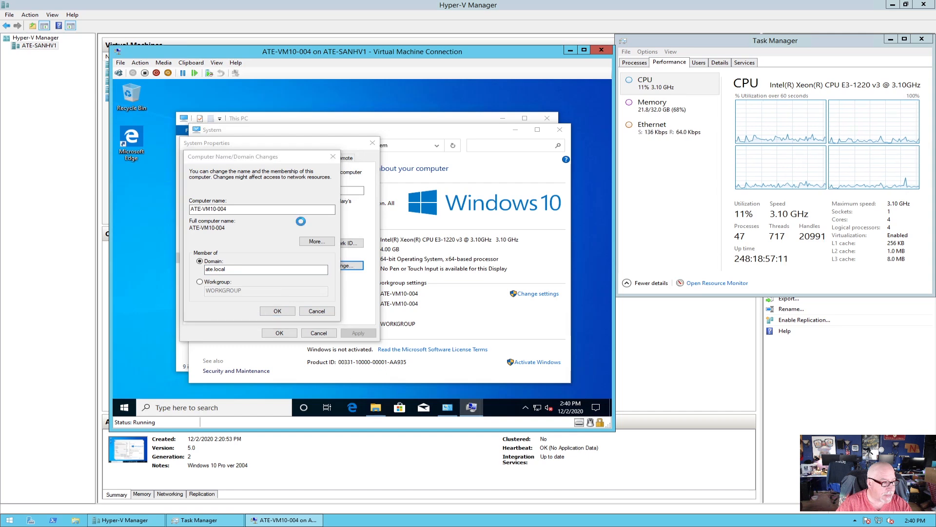
Authorize the domain join by entering the domain account's user name and password, and dismiss the welcome message.
{"action": "type", "text": "htit"}
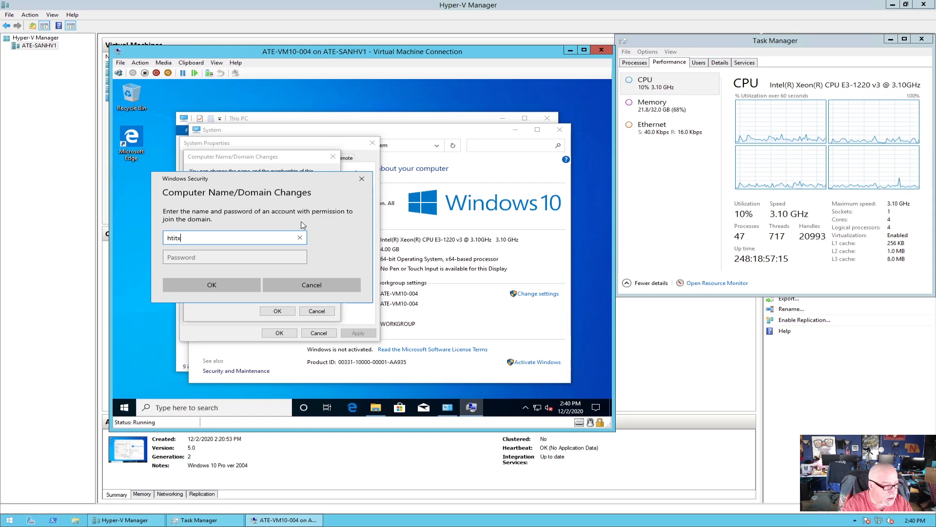
{"action": "type", "text": "x"}
{"action": "key", "text": "Tab"}
{"action": "type", "text": "•••"}
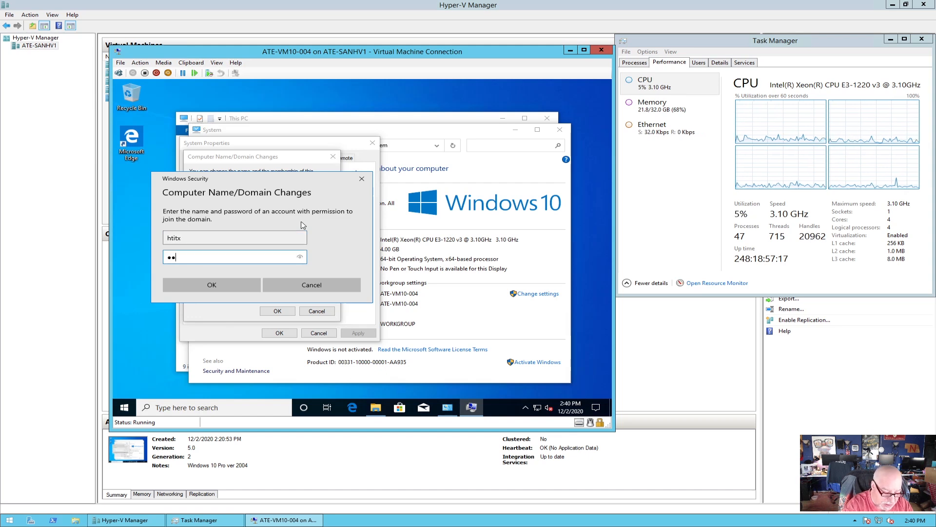
{"action": "type", "text": "••••"}
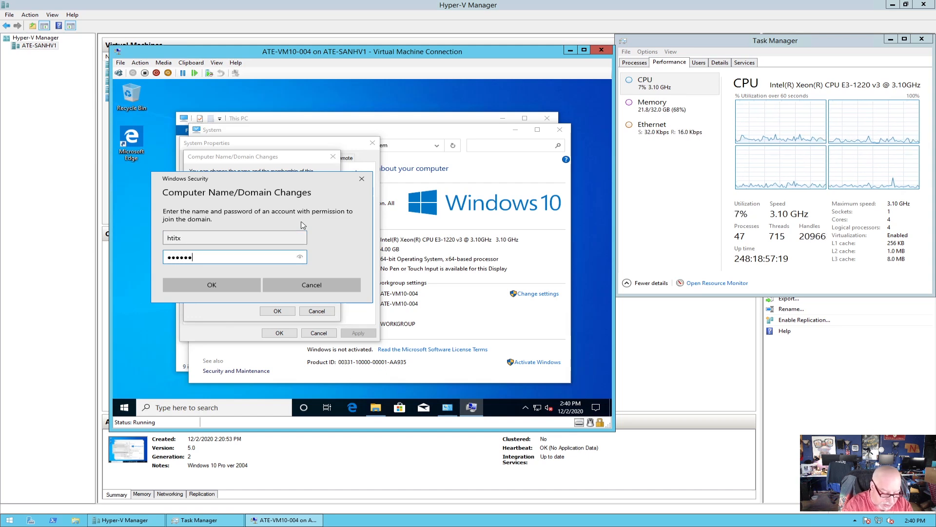
{"action": "type", "text": "••"}
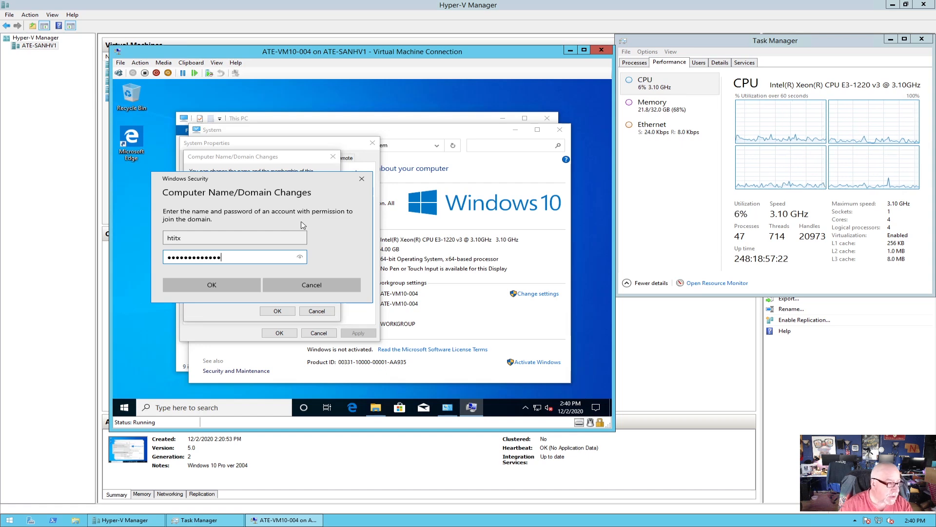
{"action": "left_click", "coordinate": [232, 284]}
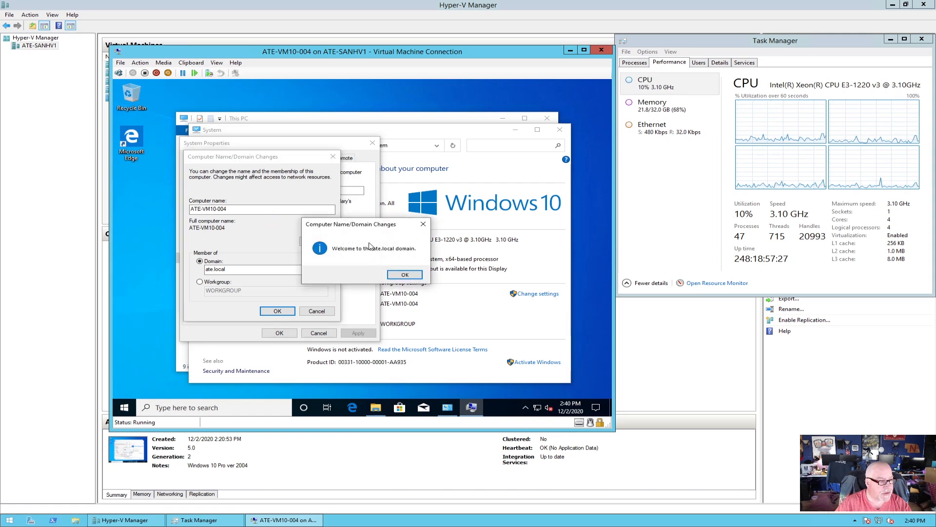
{"action": "left_click", "coordinate": [404, 275]}
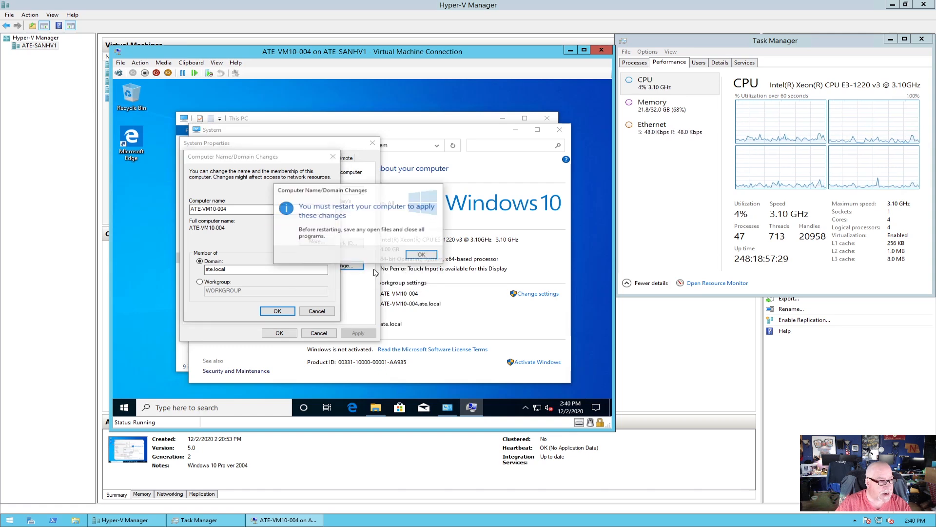
Restart the guest to apply the domain membership and request the sign-in screen from its lock screen.
{"action": "left_click", "coordinate": [422, 255]}
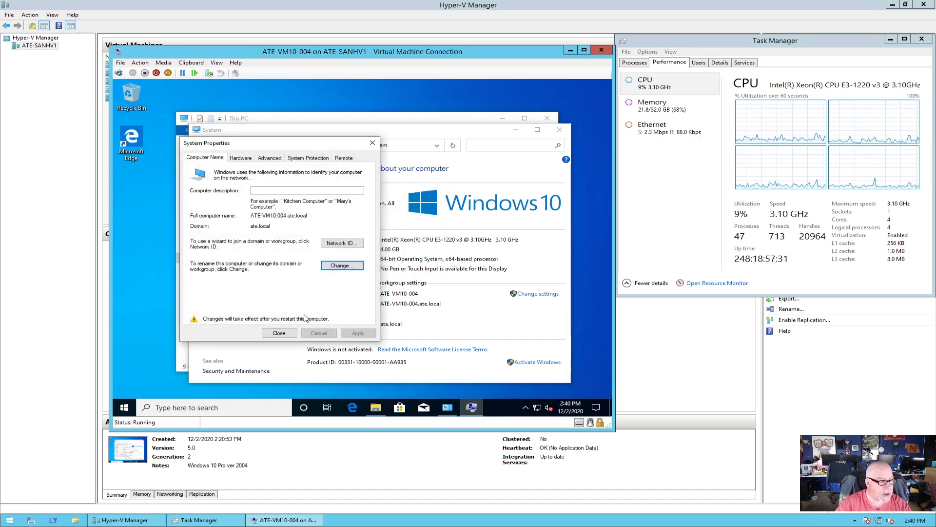
{"action": "left_click", "coordinate": [280, 334]}
{"action": "left_click", "coordinate": [362, 254]}
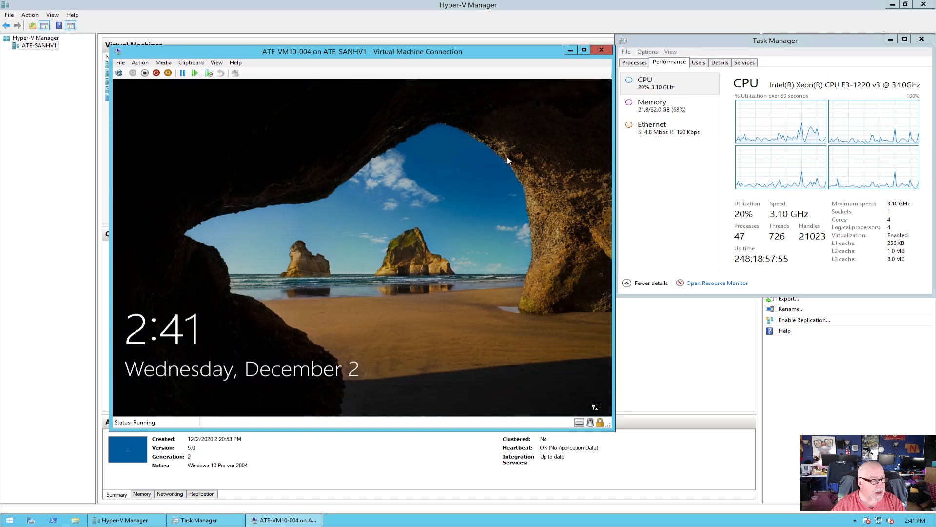
{"action": "left_click", "coordinate": [118, 73]}
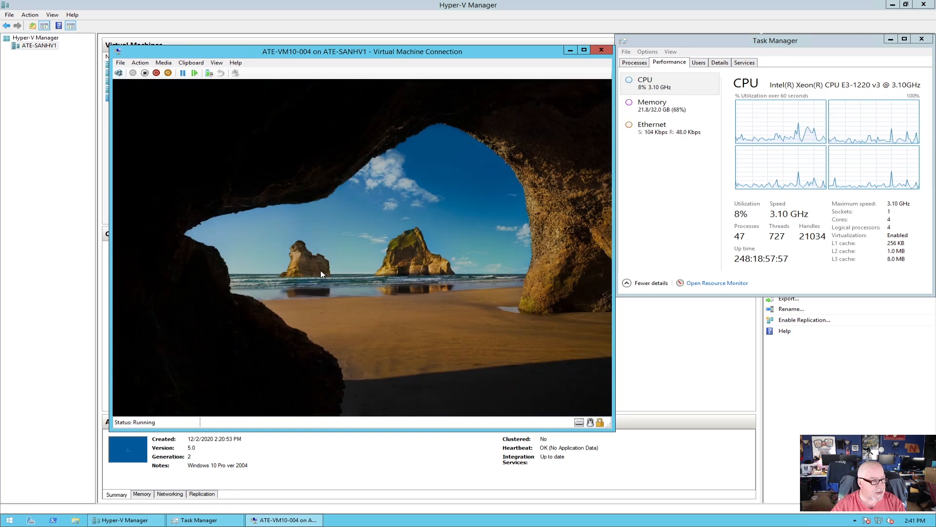
Sign in to the guest as another user on the ATE domain, entering the domain account's user name and password.
{"action": "left_click", "coordinate": [155, 386]}
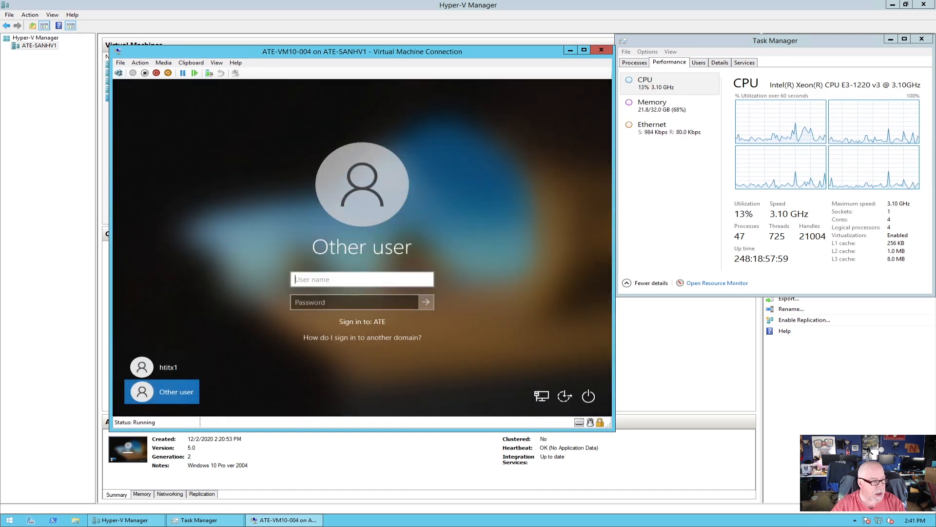
{"action": "type", "text": "h"}
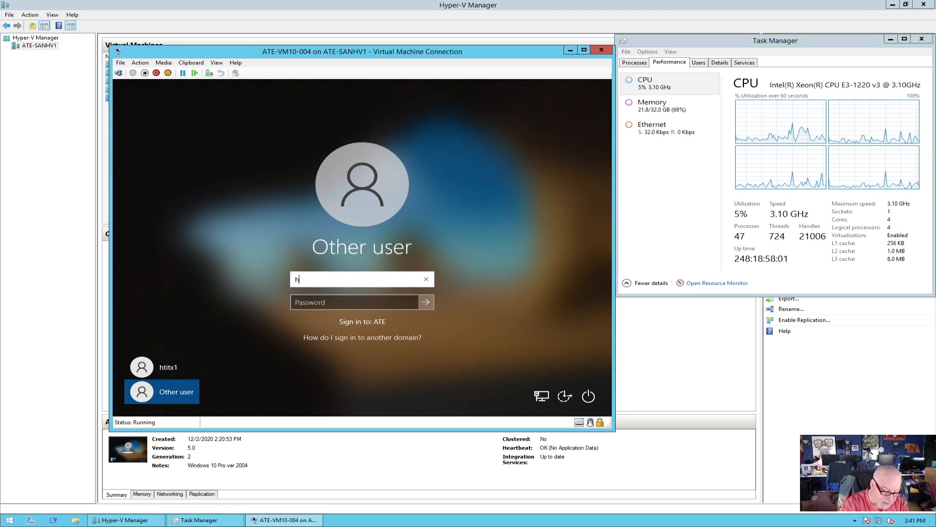
{"action": "type", "text": "titx"}
{"action": "left_click", "coordinate": [341, 302]}
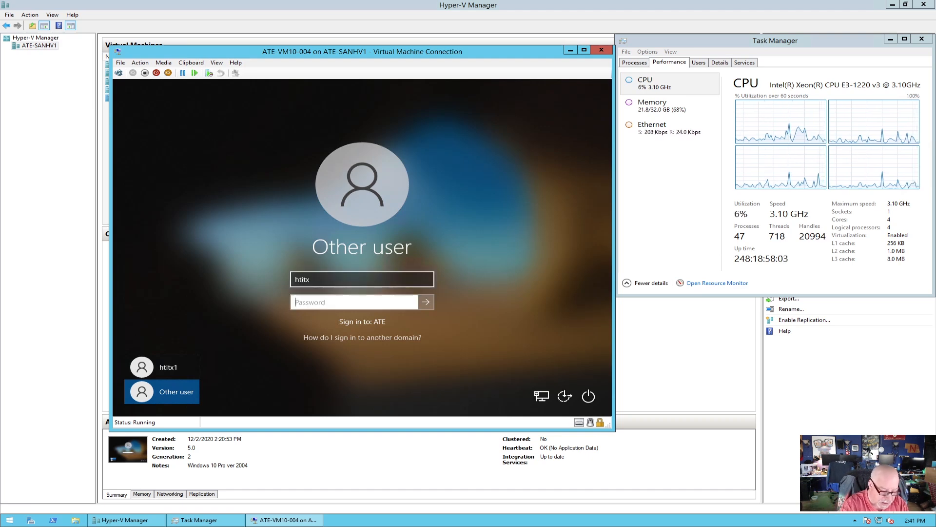
{"action": "type", "text": "••"}
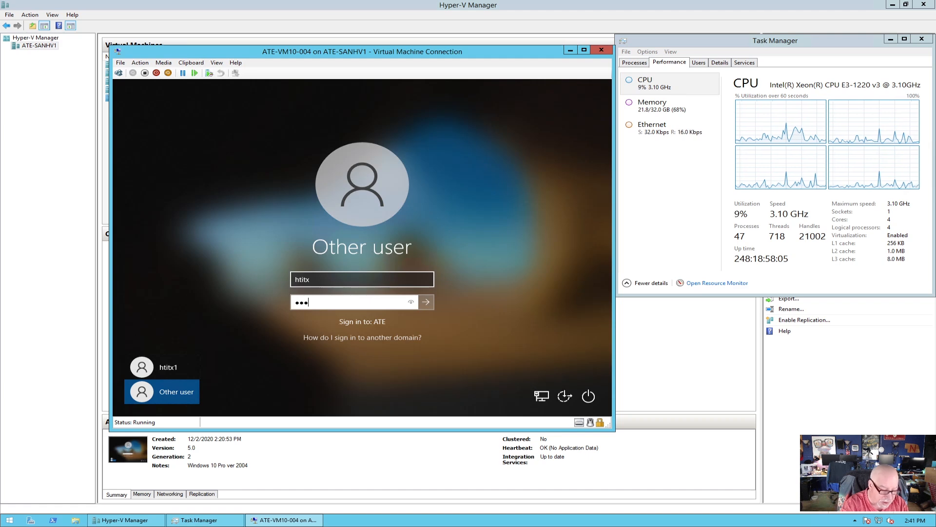
{"action": "type", "text": "•••••"}
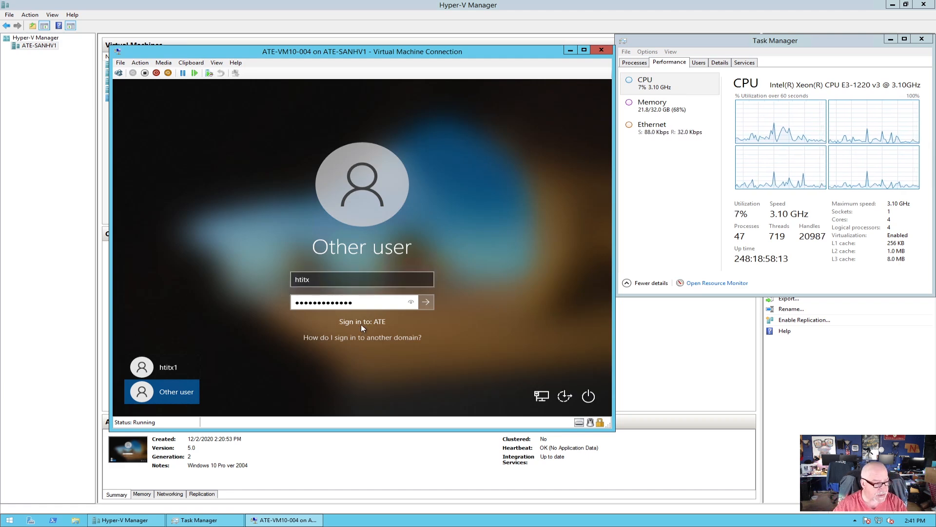
{"action": "left_click", "coordinate": [428, 302]}
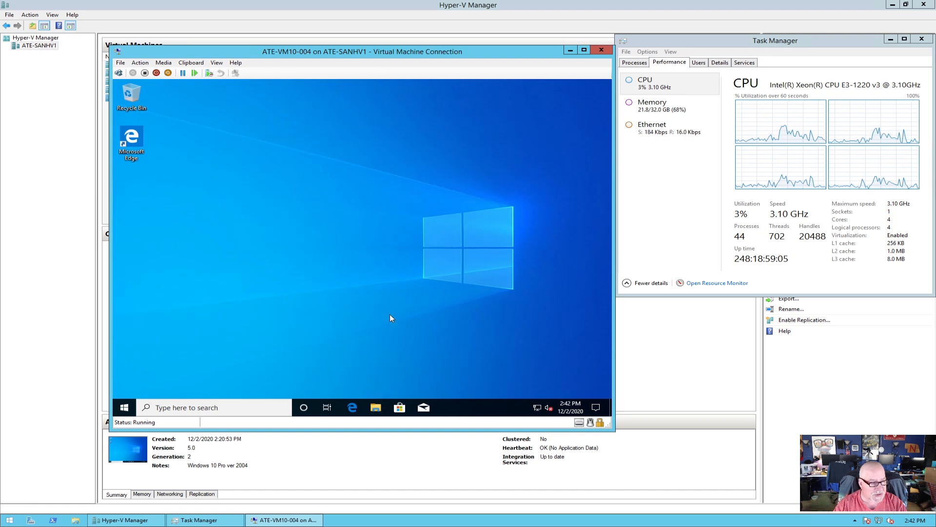
Open This PC in the guest's file explorer, review the mapped network drives, and view the contents of Local Disk (C:).
{"action": "left_click", "coordinate": [376, 408]}
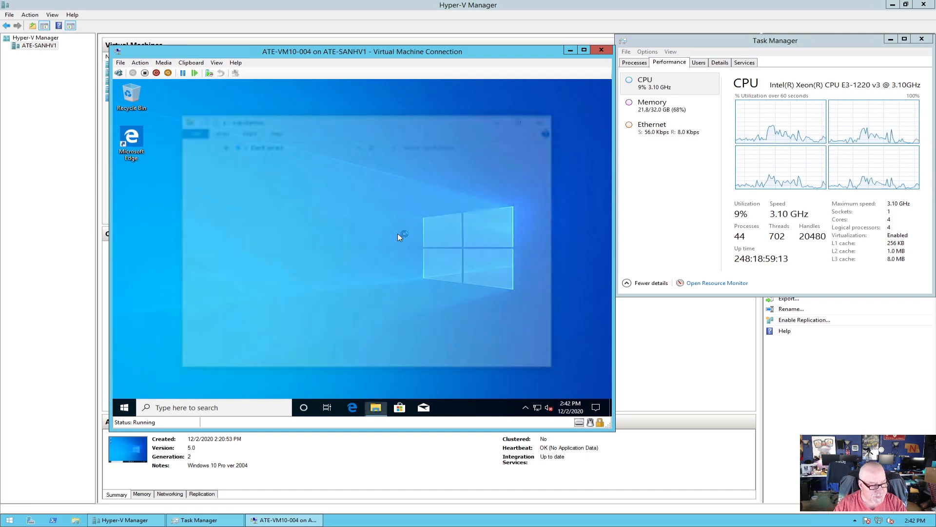
{"action": "left_click", "coordinate": [207, 243]}
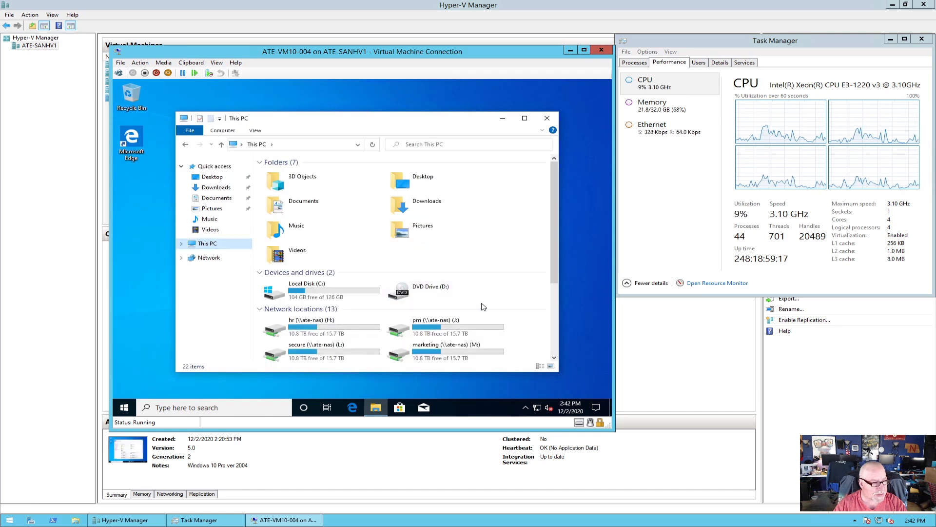
{"action": "scroll", "coordinate": [482, 306], "scroll_direction": "down", "scroll_amount": 3}
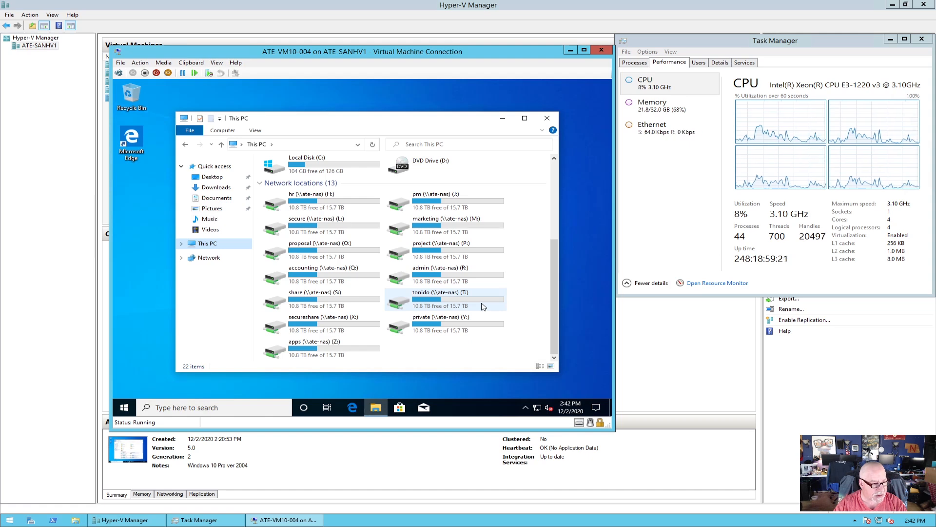
{"action": "scroll", "coordinate": [482, 307], "scroll_direction": "up", "scroll_amount": 3}
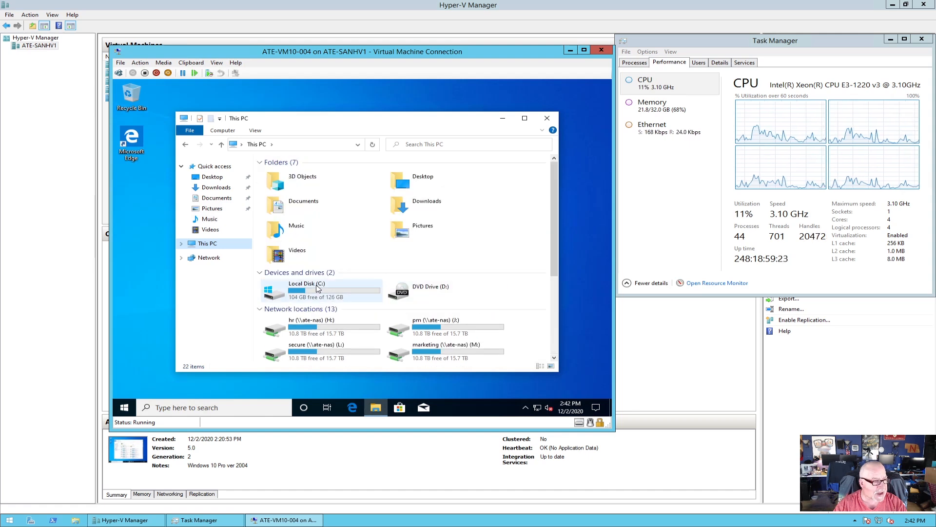
{"action": "left_click", "coordinate": [347, 290]}
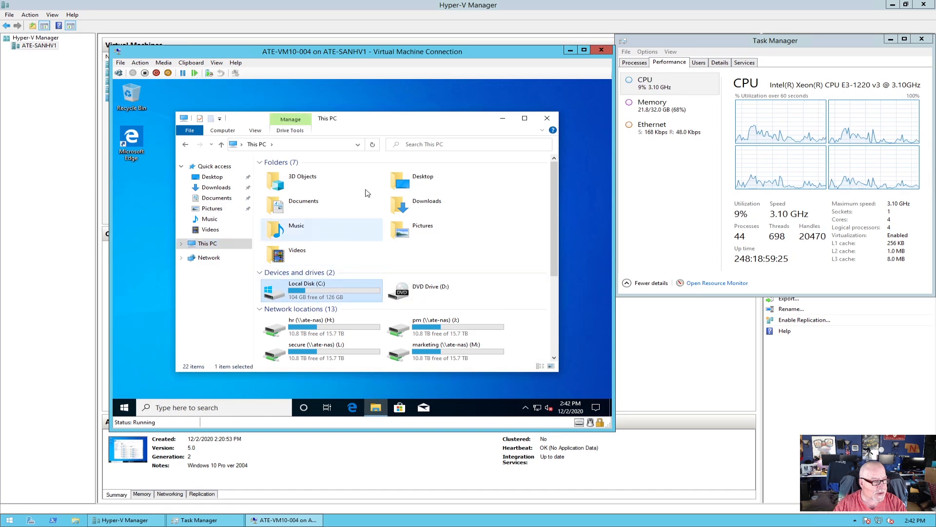
{"action": "key", "text": "Return"}
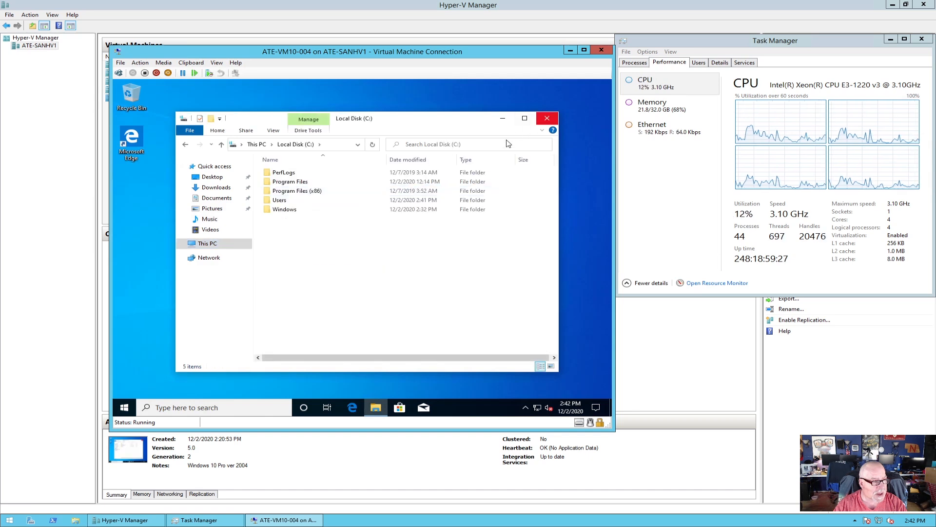
Check the guest's computer name and domain membership in This PC's system properties, and close the System window.
{"action": "right_click", "coordinate": [220, 244]}
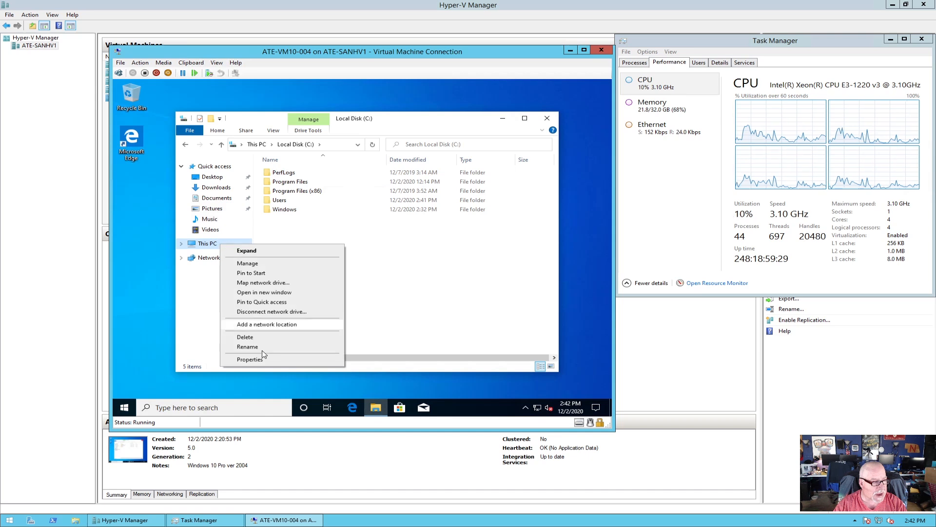
{"action": "left_click", "coordinate": [249, 360]}
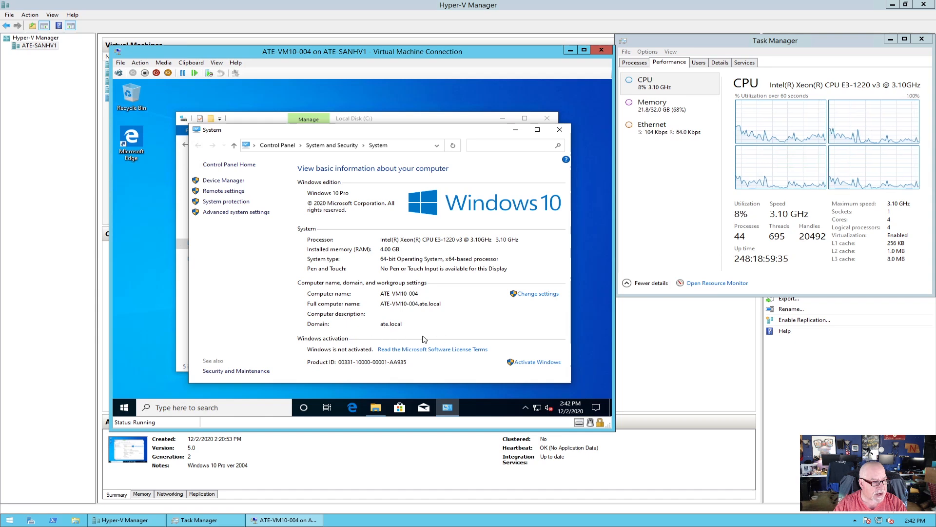
{"action": "left_click", "coordinate": [560, 129]}
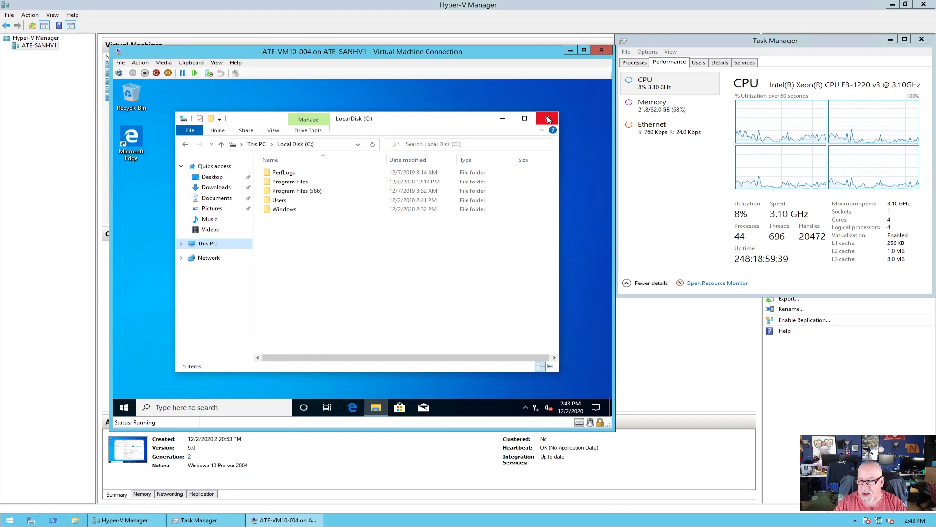